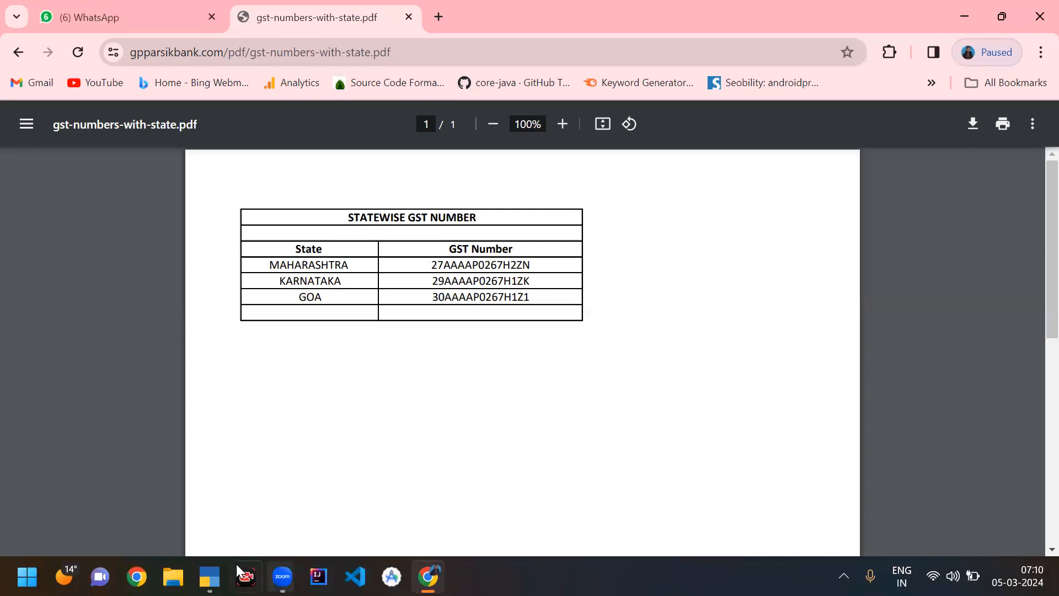
# Switch from the GST numbers PDF in Chrome to TallyPrime's Gateway of Tally.
pyautogui.click(209, 576)
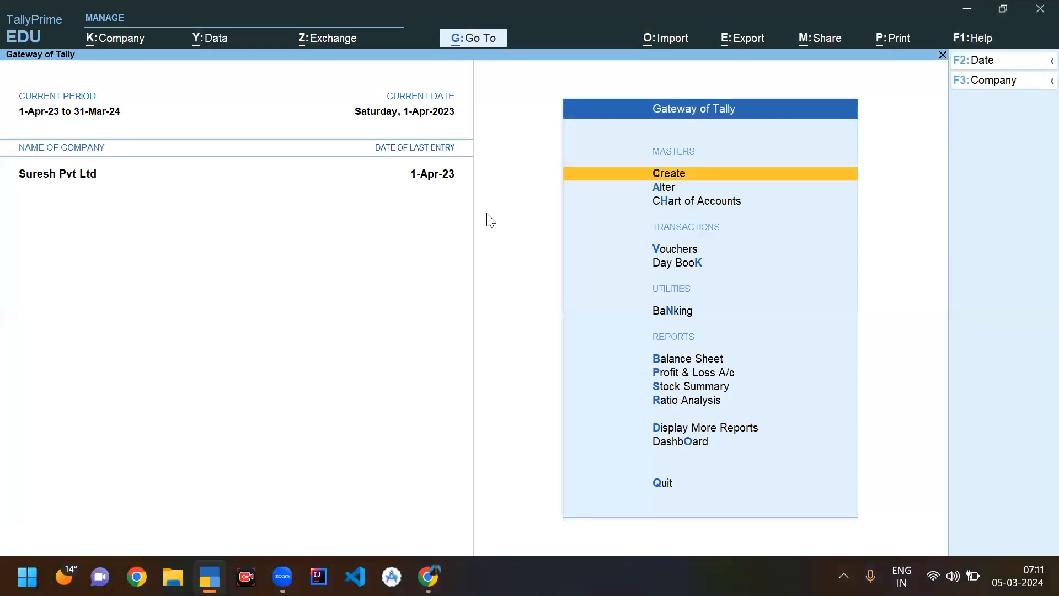
# Select and delete all vouchers in the Day Book, then open the Balance Sheet.
pyautogui.press('Down')
pyautogui.press('Down')
pyautogui.press('Down')
pyautogui.press('Down')
pyautogui.press('Return')
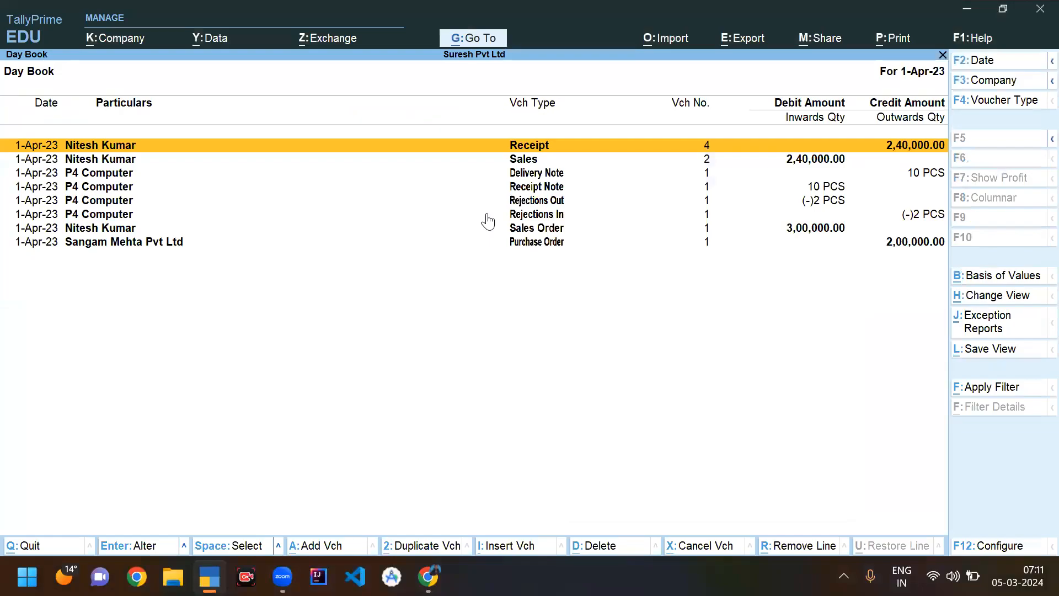
pyautogui.press('space')
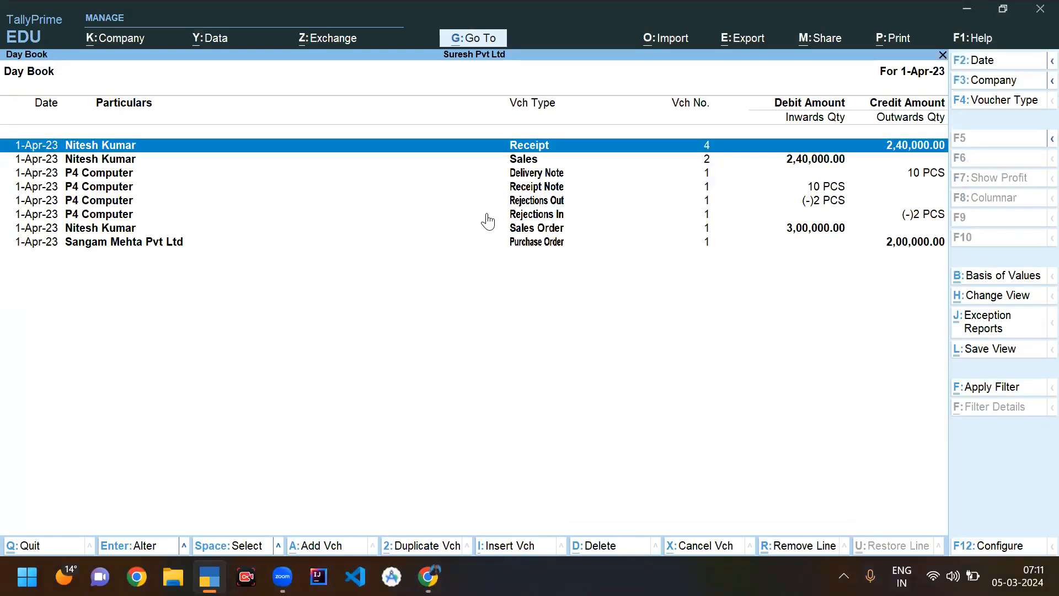
pyautogui.press('Down')
pyautogui.press('space')
pyautogui.press('ctrl')
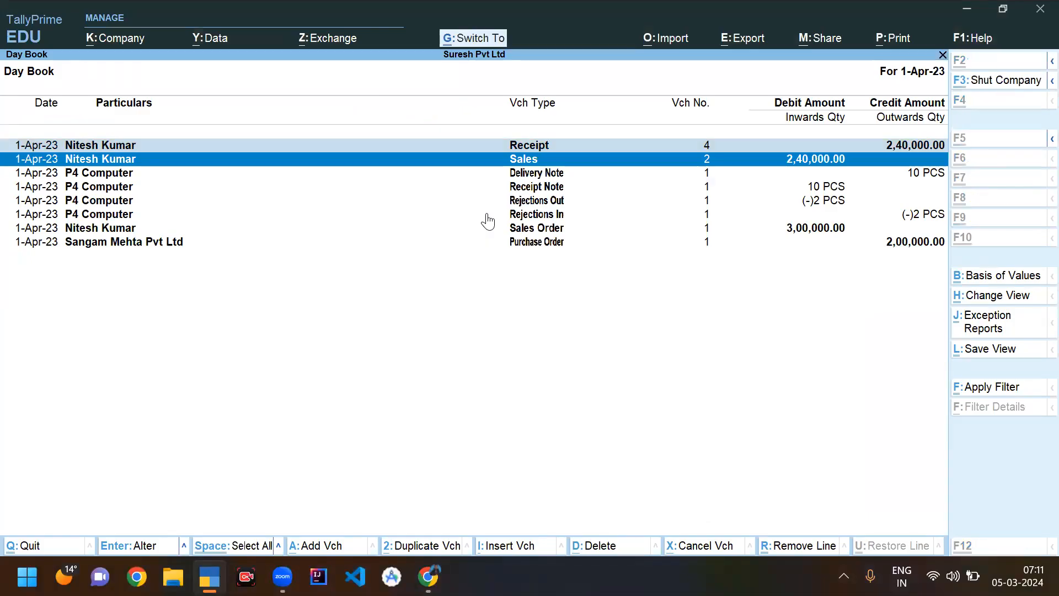
pyautogui.hotkey('ctrl', 'space')
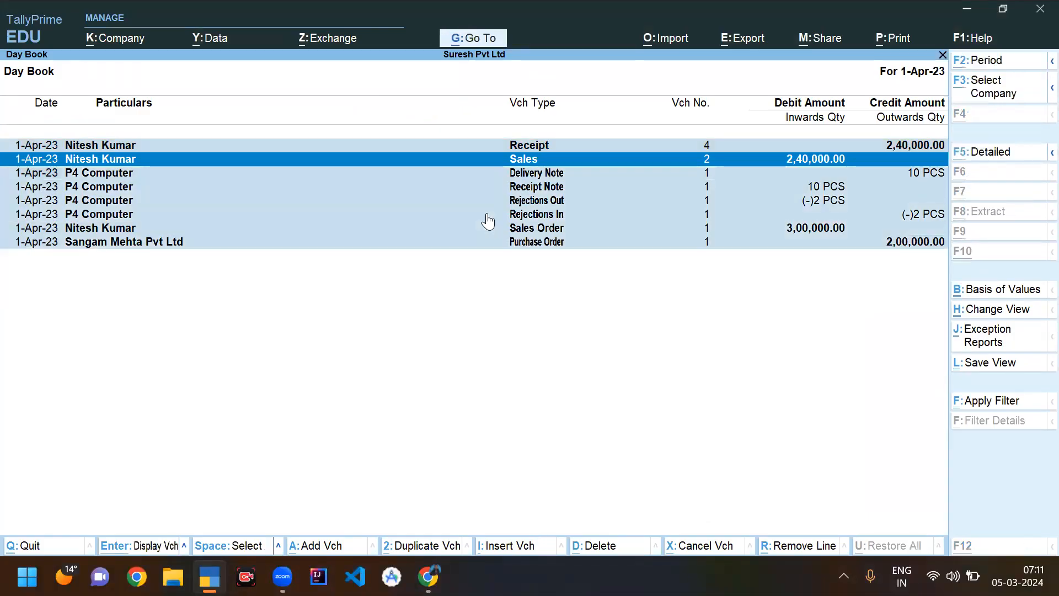
pyautogui.hotkey('alt', 'd')
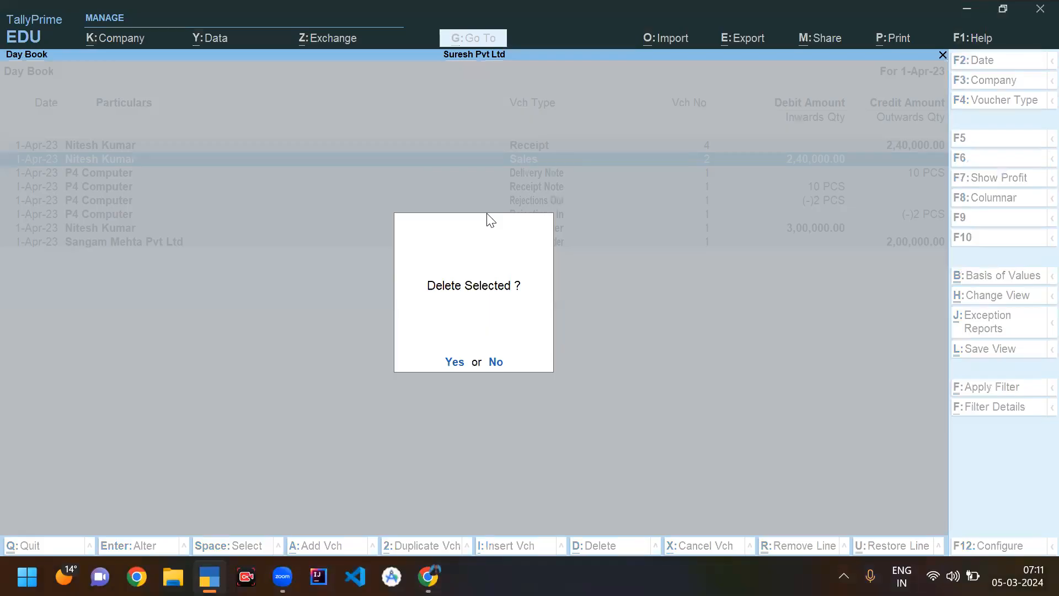
pyautogui.press('y')
pyautogui.press('Escape')
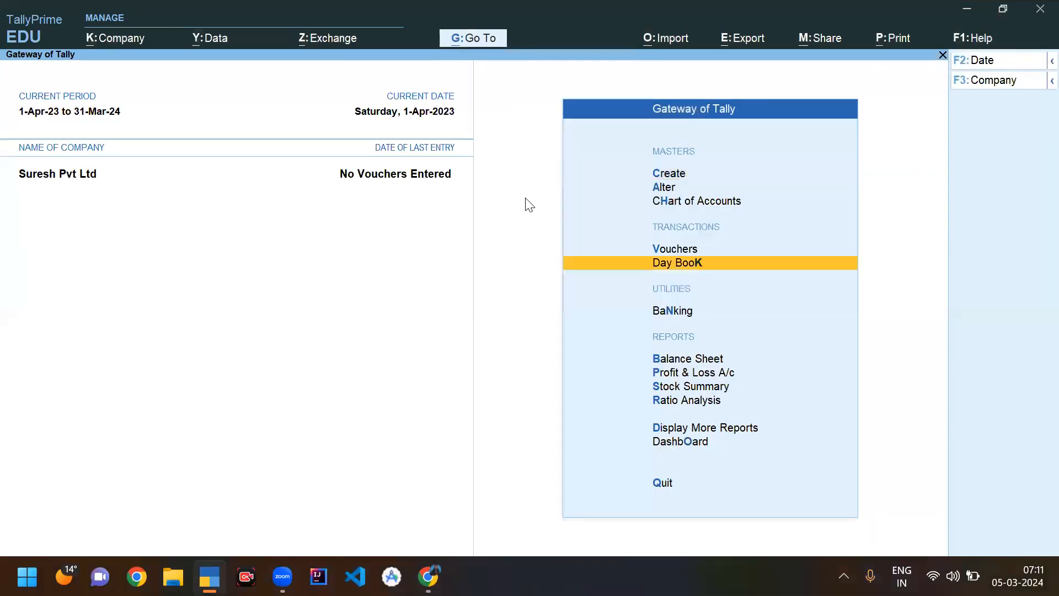
pyautogui.click(696, 359)
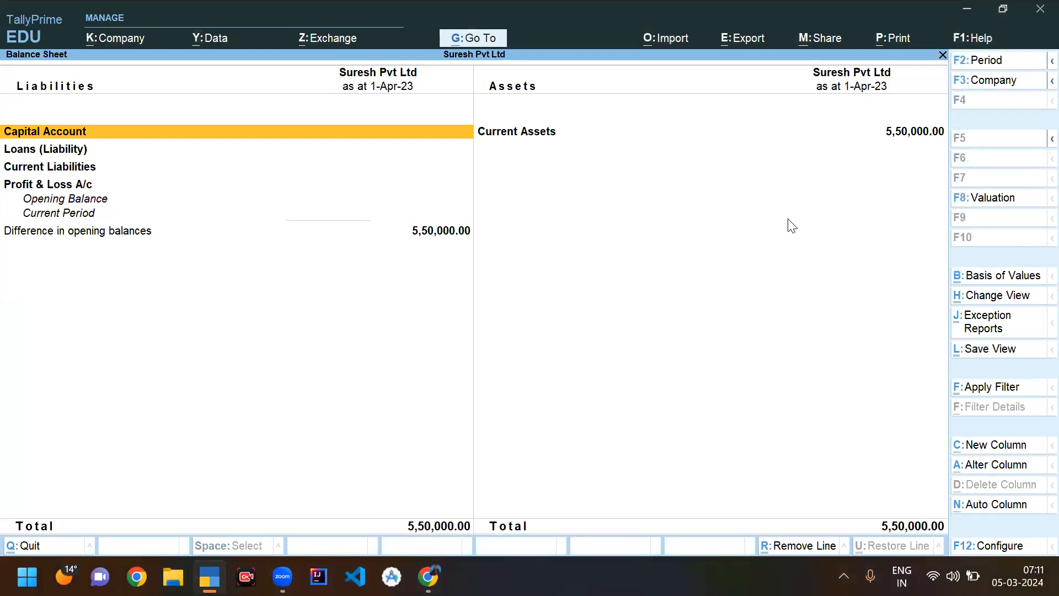
# Drill from Current Assets through Closing Stock to the COMPUTER stock items, then back out.
pyautogui.press('Right')
pyautogui.press('Return')
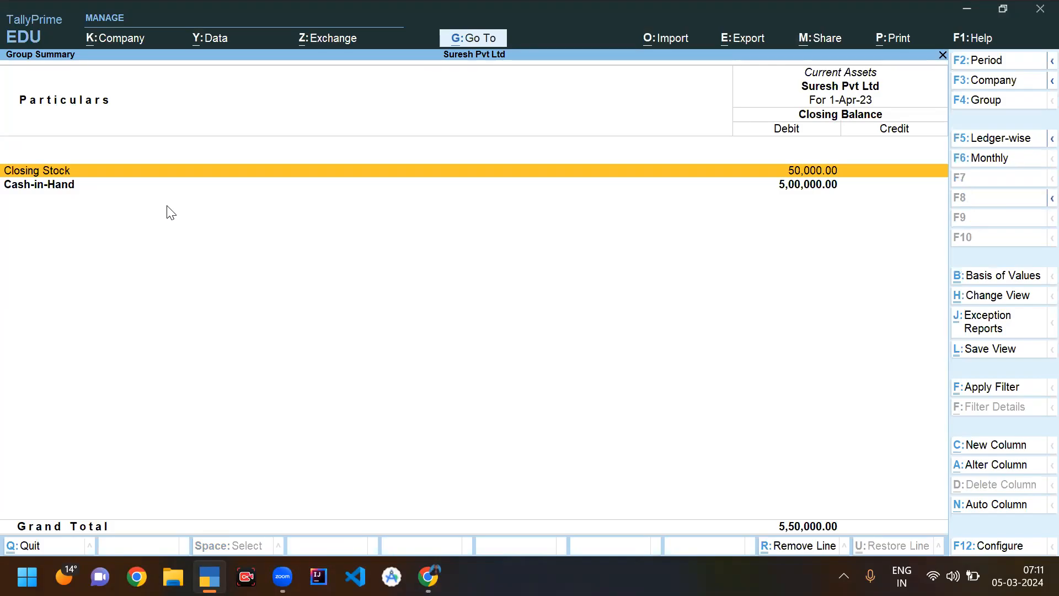
pyautogui.press('Return')
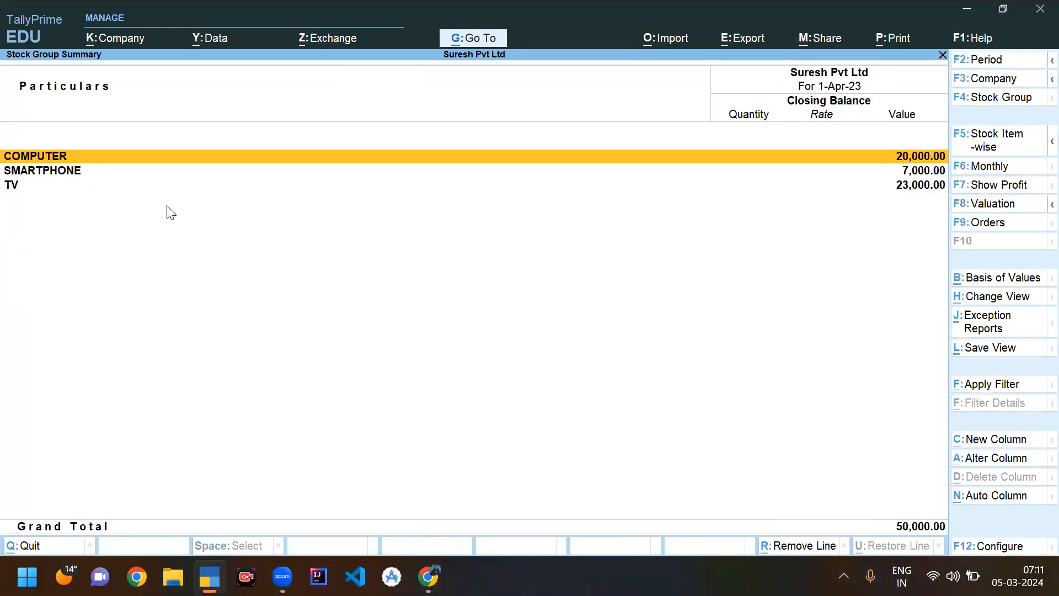
pyautogui.press('Return')
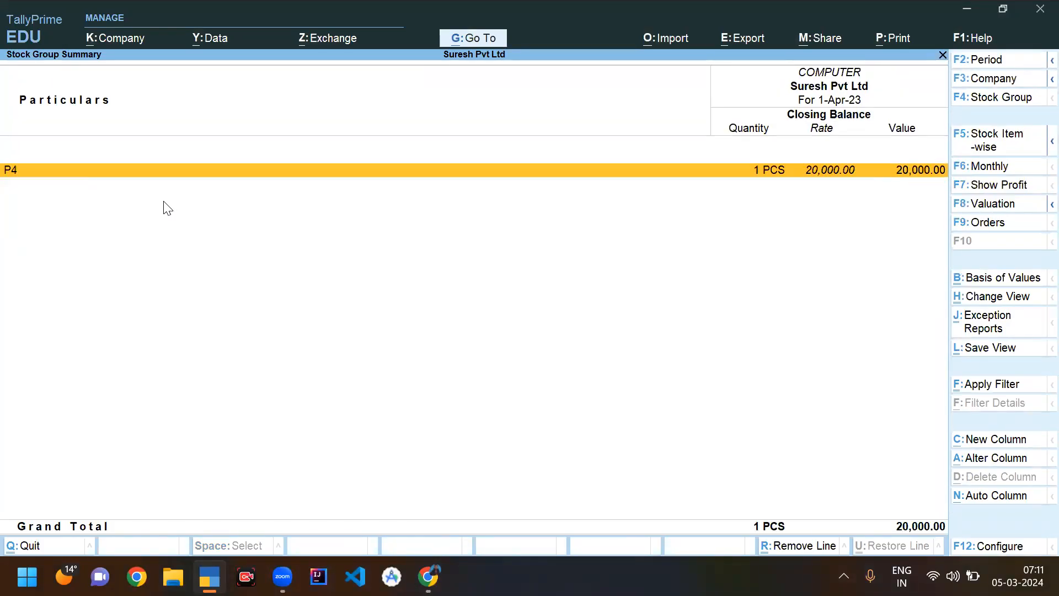
pyautogui.press('Escape')
pyautogui.press('Escape')
pyautogui.press('Escape')
pyautogui.press('Escape')
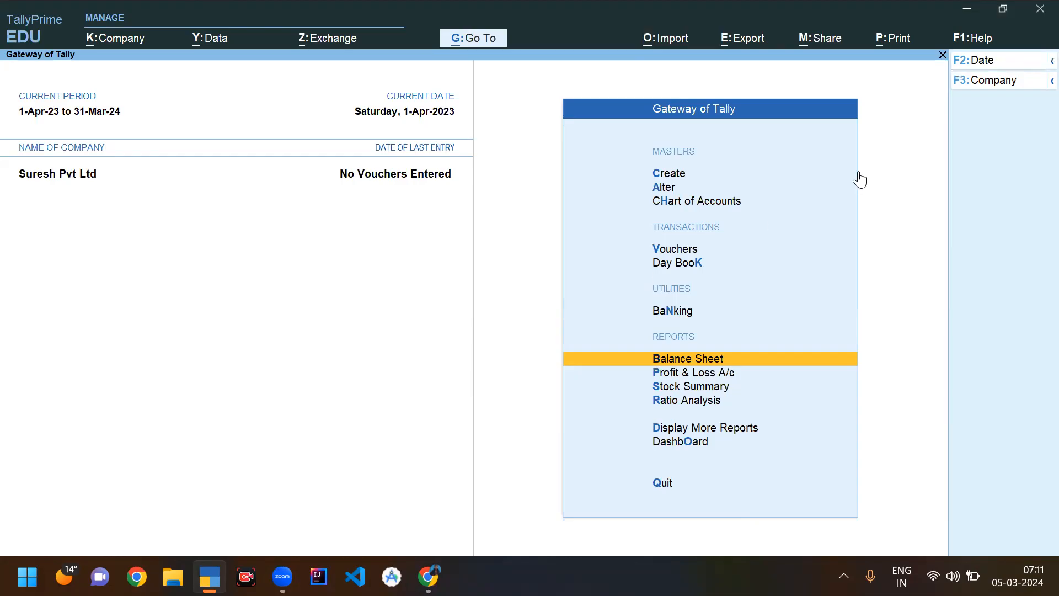
# Check the company list, close it, and bring up the K: Company options.
pyautogui.click(1004, 81)
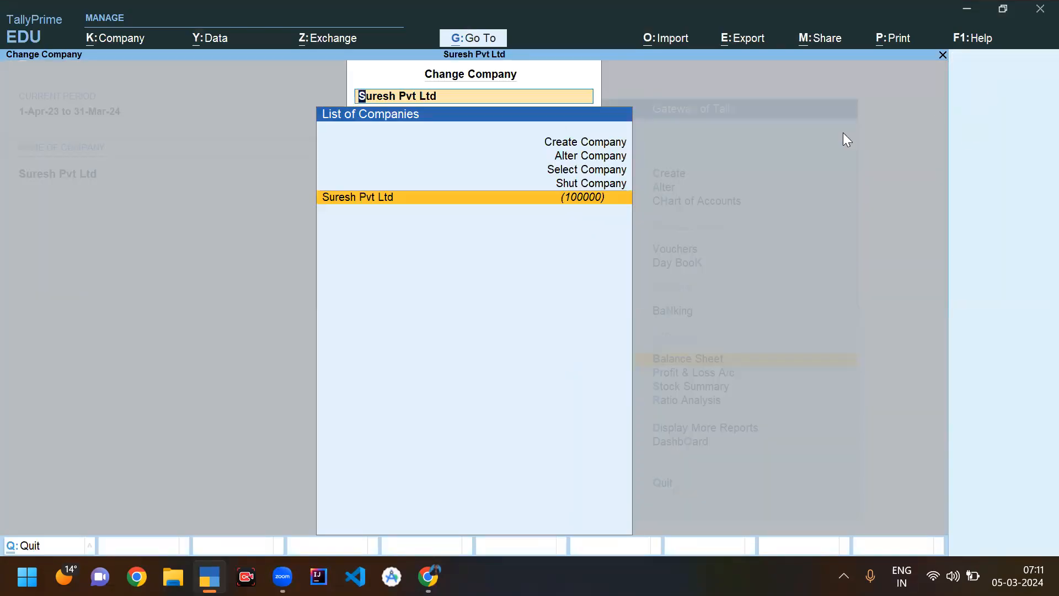
pyautogui.press('Escape')
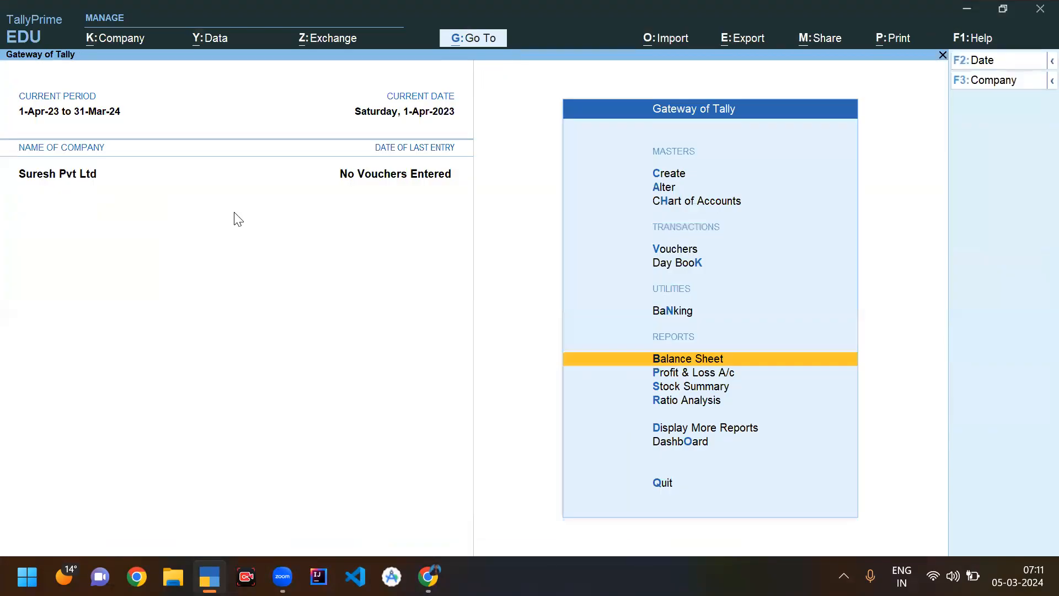
pyautogui.click(134, 43)
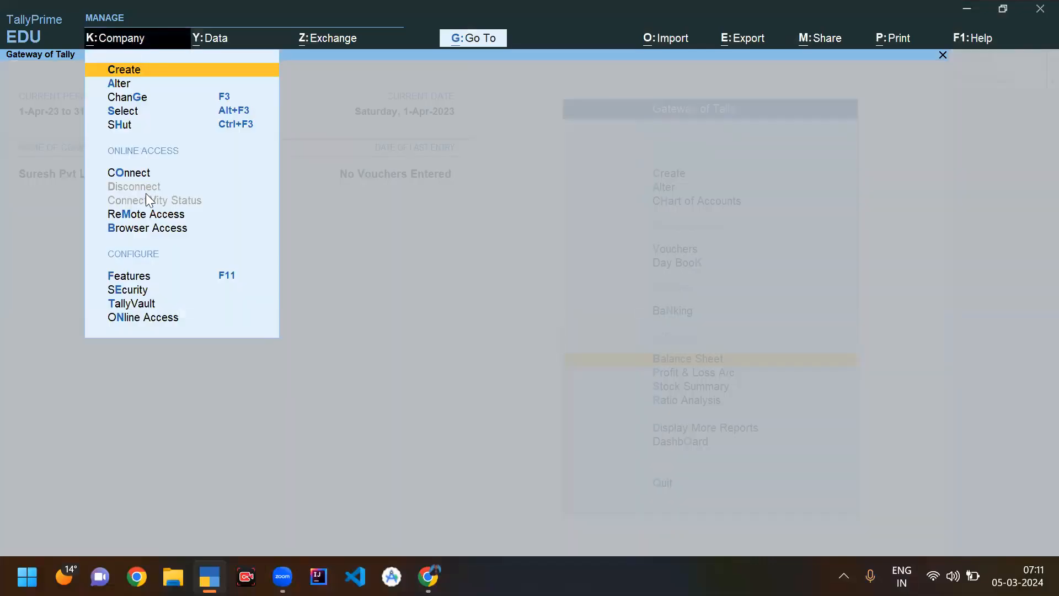
# Open Company Features and go to the Enable Goods and Services Tax (GST) setting.
pyautogui.click(161, 277)
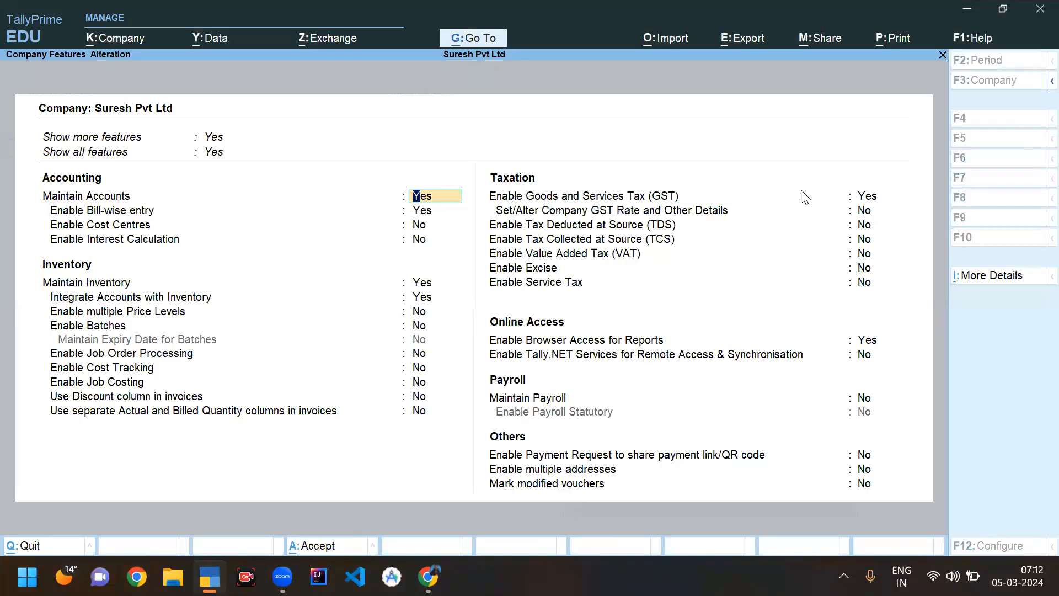
pyautogui.click(869, 200)
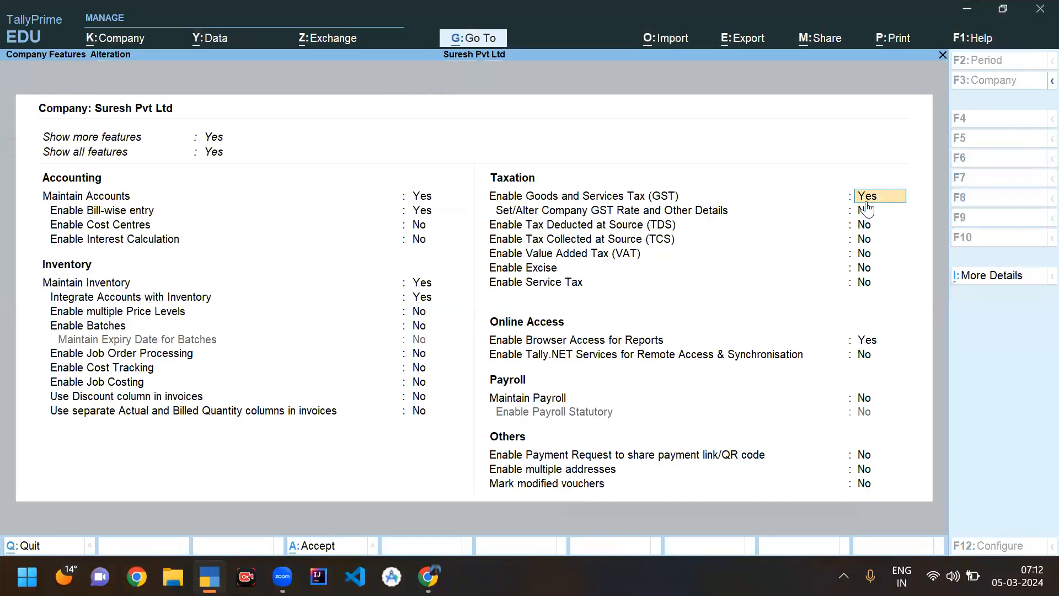
# Open GST Details, keeping Regular registration and No for other-territory assessee.
pyautogui.press('Return')
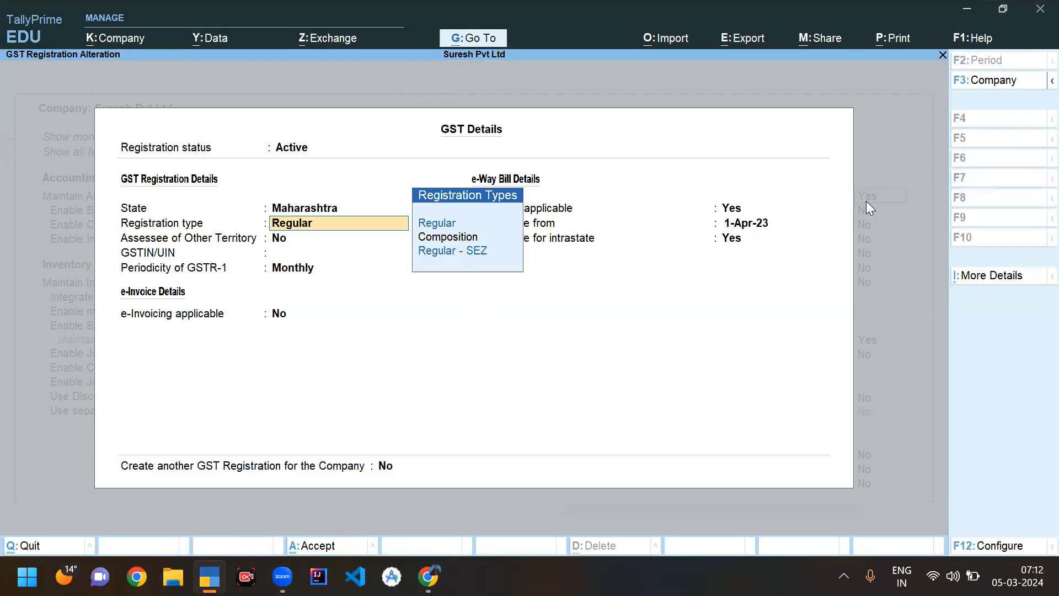
pyautogui.press('Return')
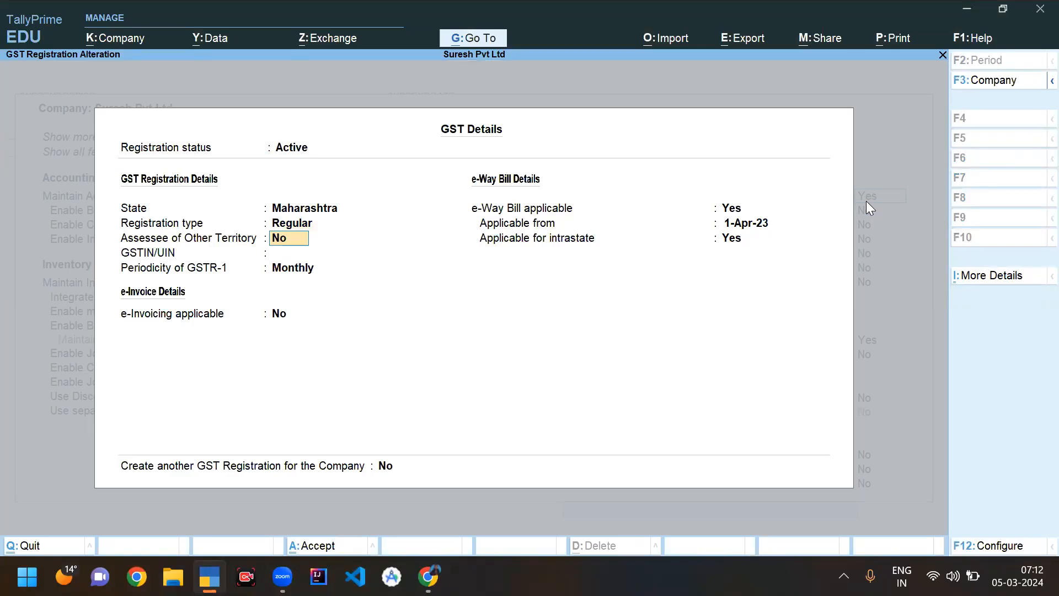
pyautogui.press('Return')
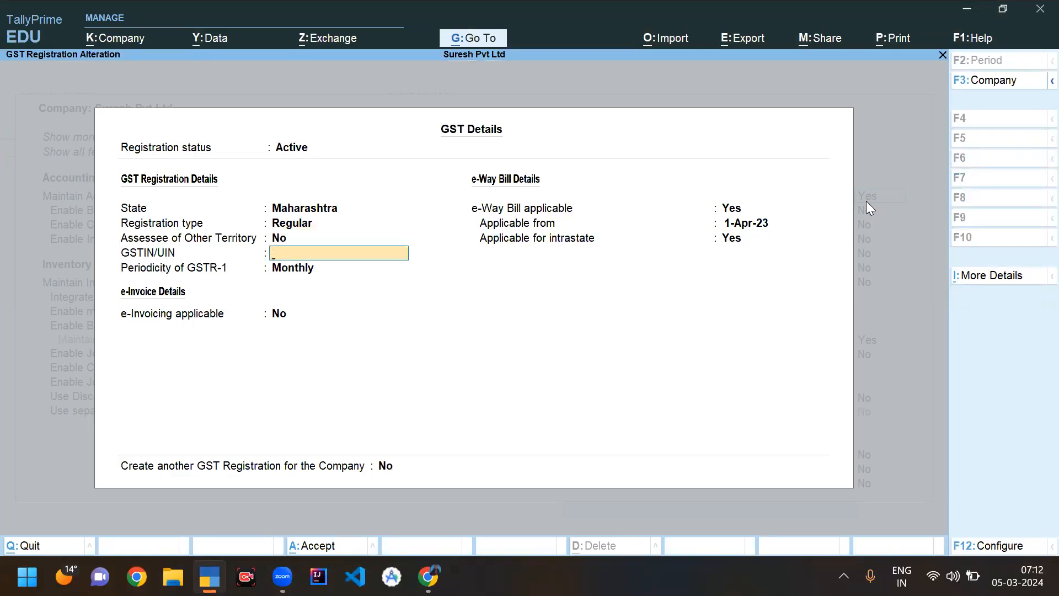
# Select and copy Maharashtra's GST number from the statewise PDF in Chrome.
pyautogui.hotkey('alt', 'Tab')
pyautogui.hotkey('alt', 'Tab')
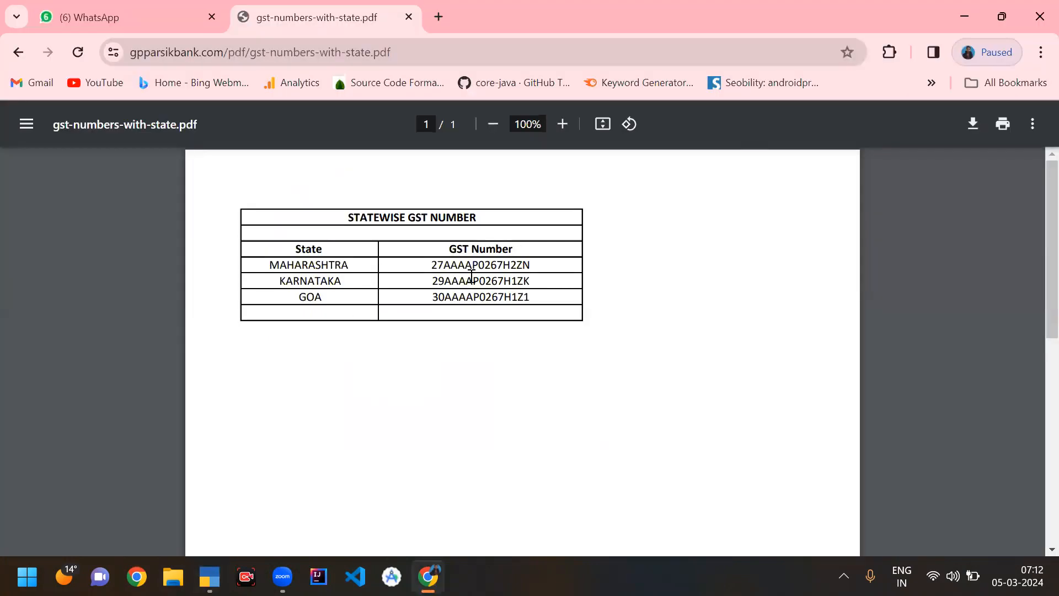
pyautogui.moveTo(431, 261); pyautogui.dragTo(534, 258)
pyautogui.hotkey('ctrl', 'c')
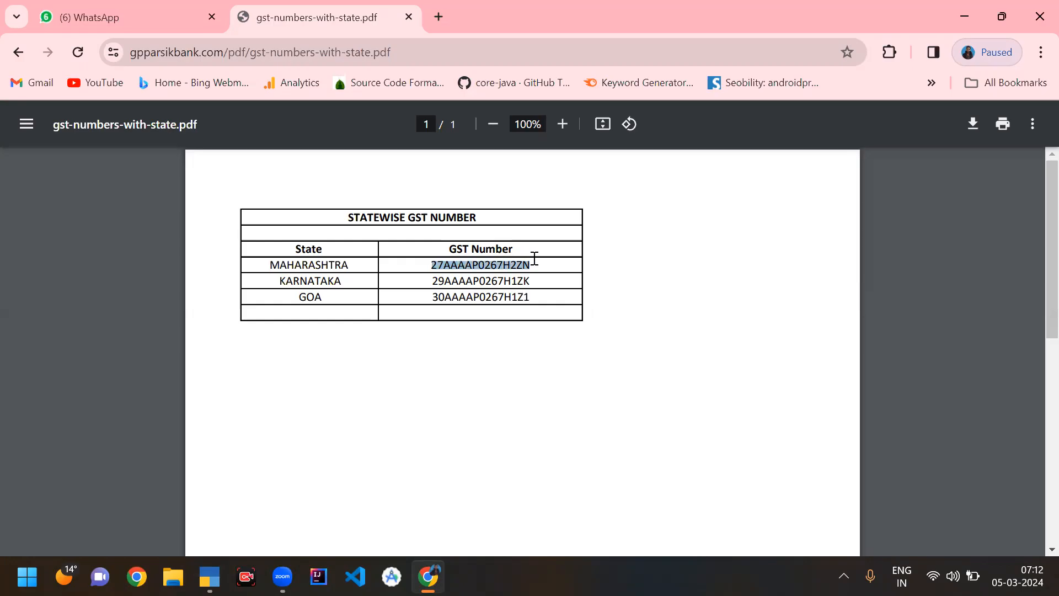
pyautogui.hotkey('alt', 'Tab')
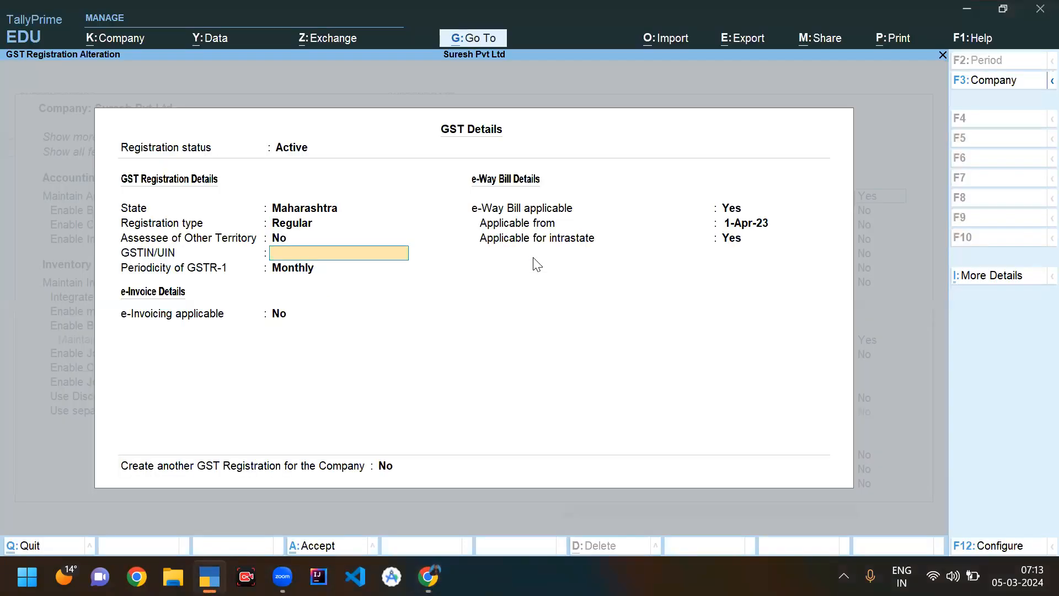
# Paste Maharashtra's GSTIN into GSTIN/UIN and choose Monthly GSTR-1 filing.
pyautogui.hotkey('ctrl', 'v')
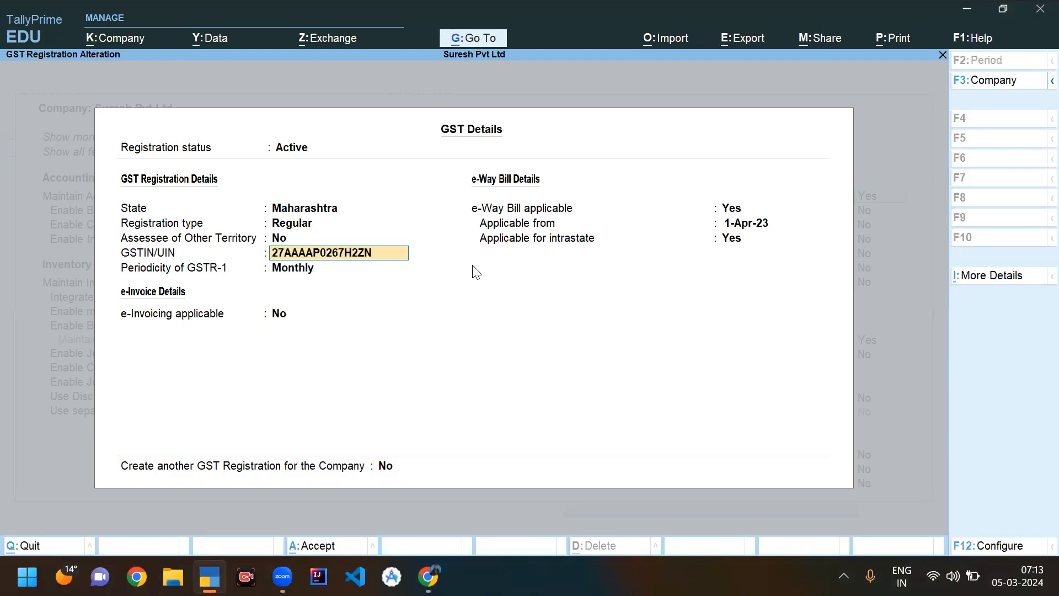
pyautogui.press('Return')
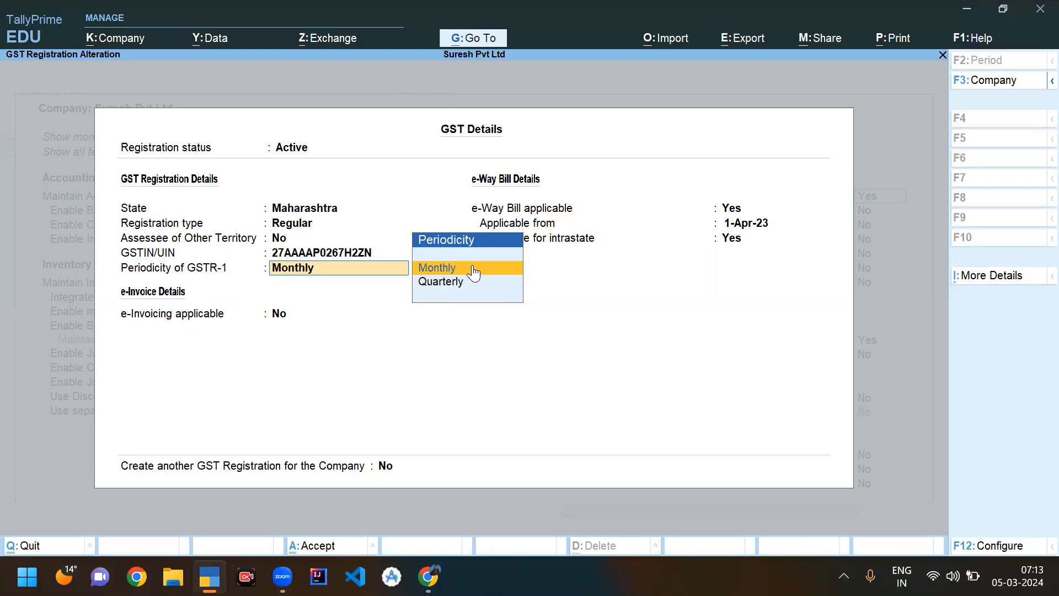
pyautogui.click(473, 269)
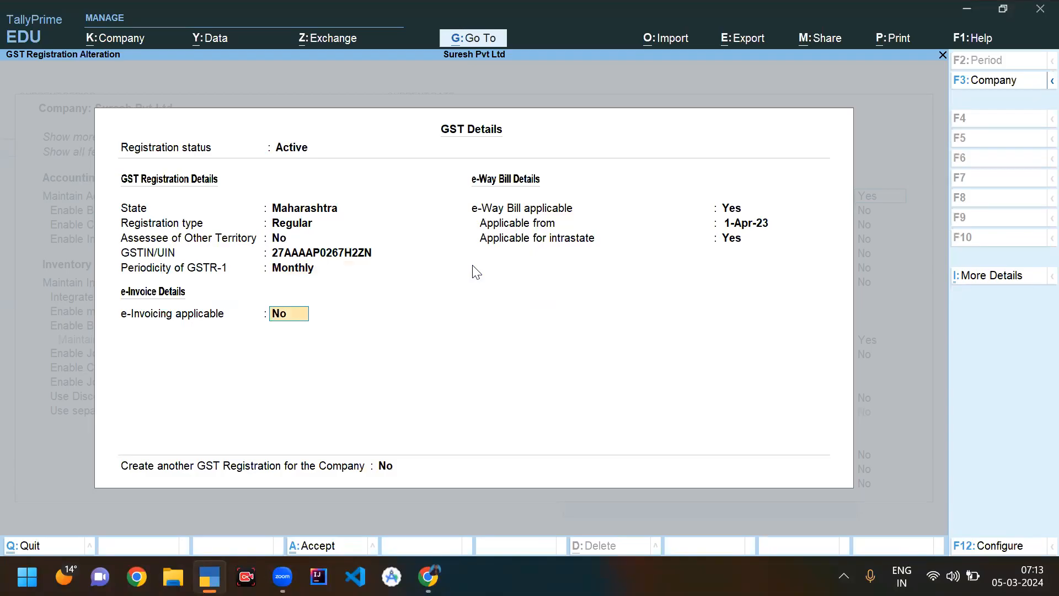
# Make e-Invoicing applicable from 1-Apr-23 with Maharashtra as the bill-from place.
pyautogui.write('y')
pyautogui.press('Return')
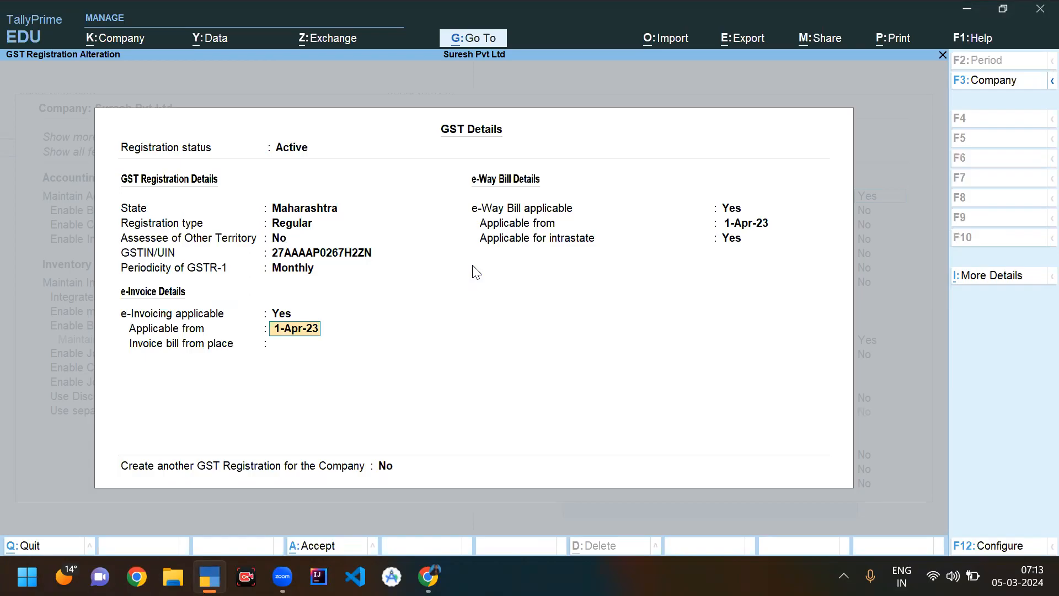
pyautogui.press('Return')
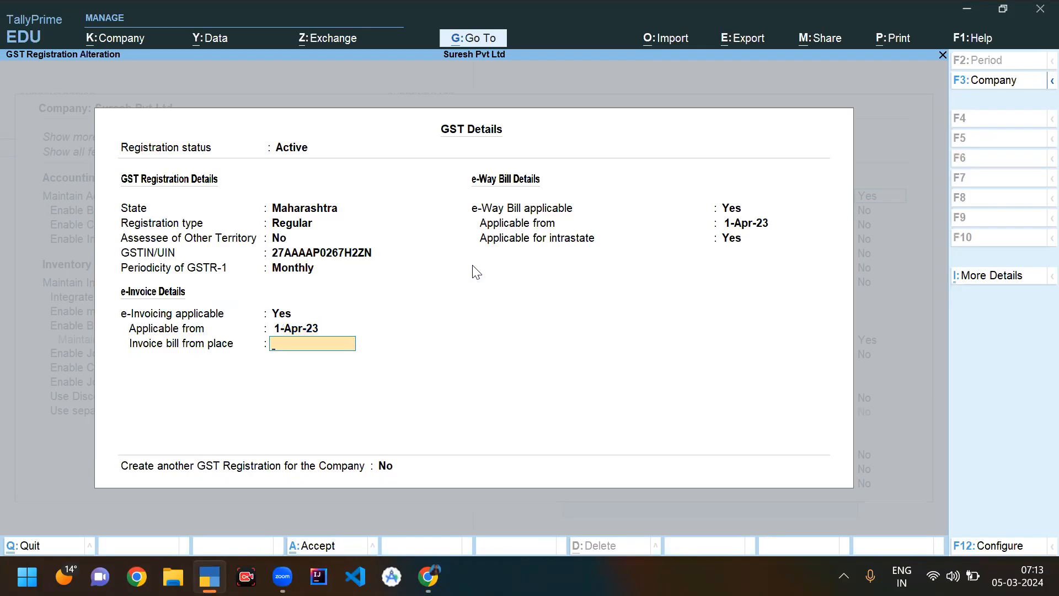
pyautogui.write('Maharsh')
pyautogui.write('tra')
pyautogui.press('Return')
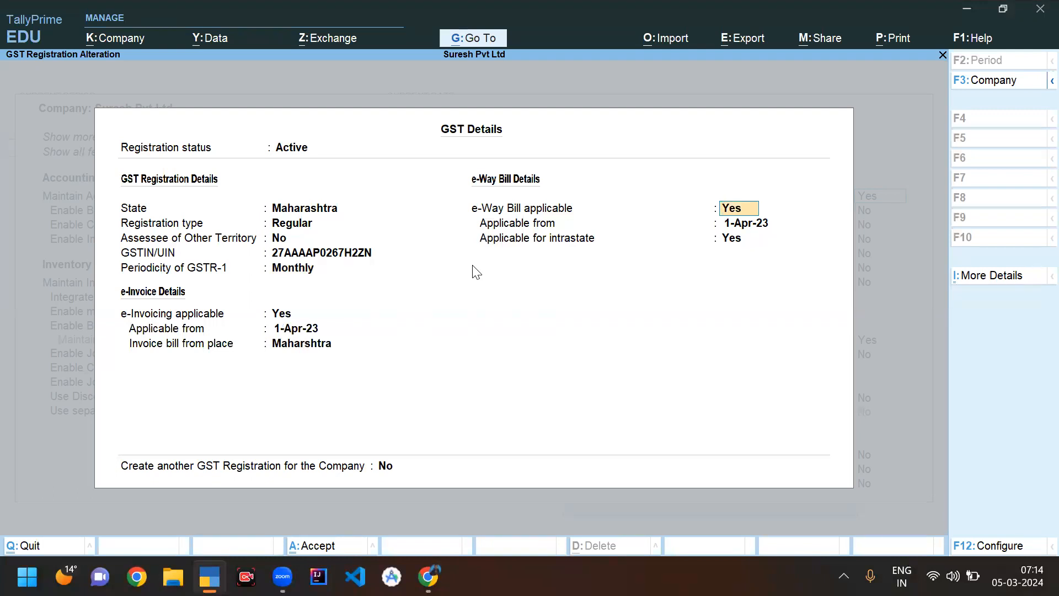
# Accept e-Way Bill applicability including intrastate, and save the company features with Ctrl+A.
pyautogui.press('Return')
pyautogui.press('Return')
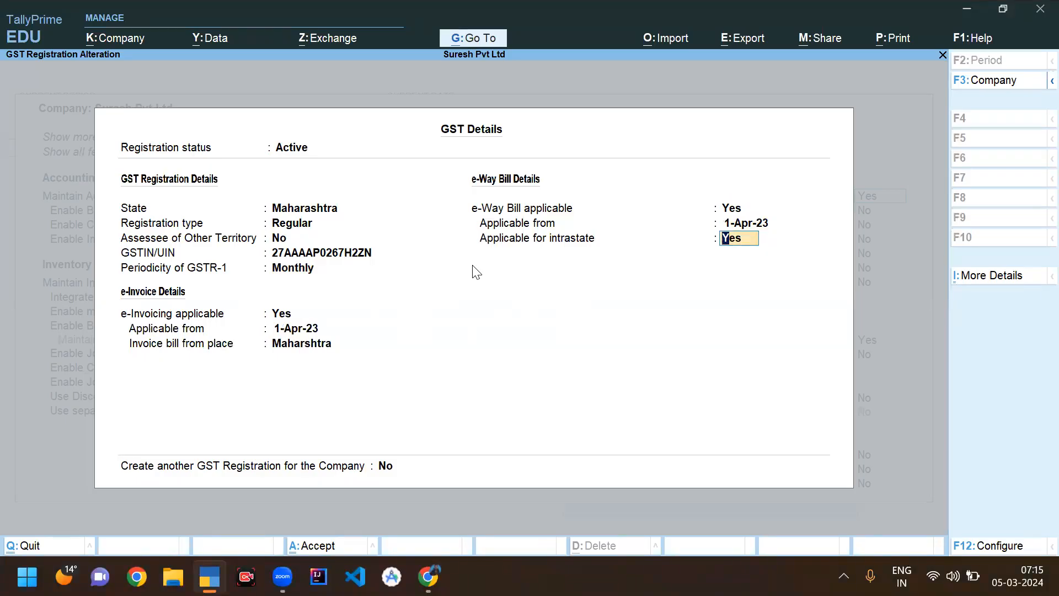
pyautogui.press('Return')
pyautogui.press('Return')
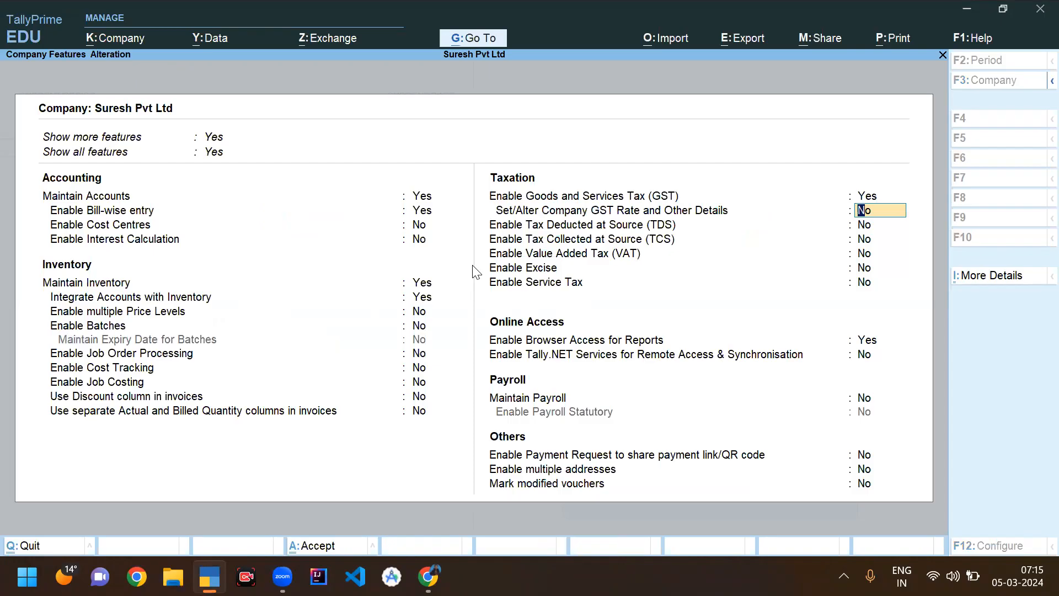
pyautogui.hotkey('ctrl', 'a')
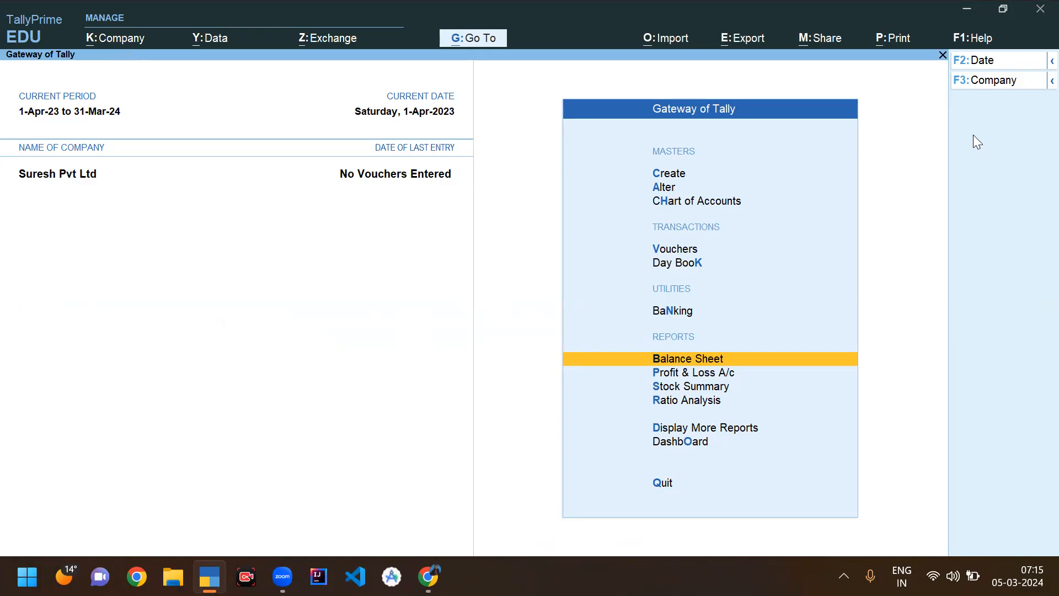
# Open Alter Company, then quit without saving changes and return to the Gateway of Tally.
pyautogui.click(983, 86)
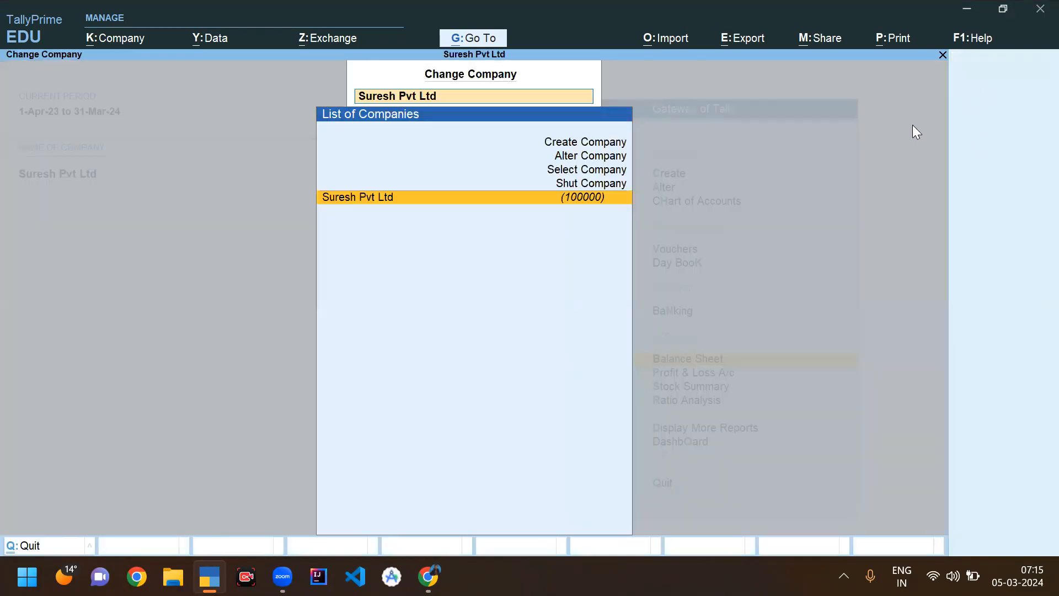
pyautogui.click(568, 155)
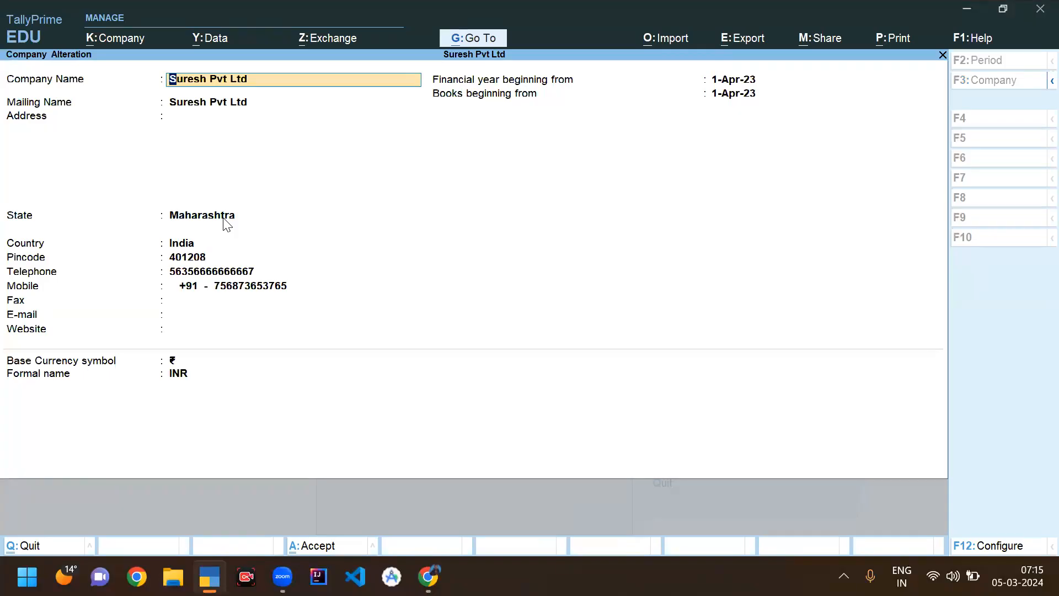
pyautogui.press('BackSpace')
pyautogui.press('Escape')
pyautogui.press('y')
pyautogui.press('Escape')
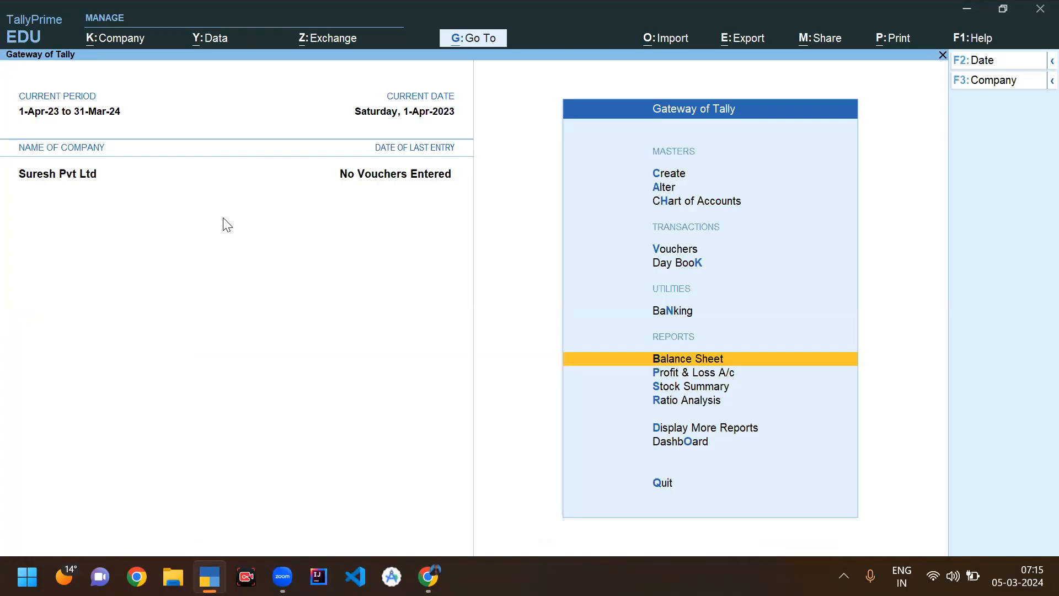
# Start voucher entry as Purchase voucher No. 5 and move to the party account field.
pyautogui.click(686, 253)
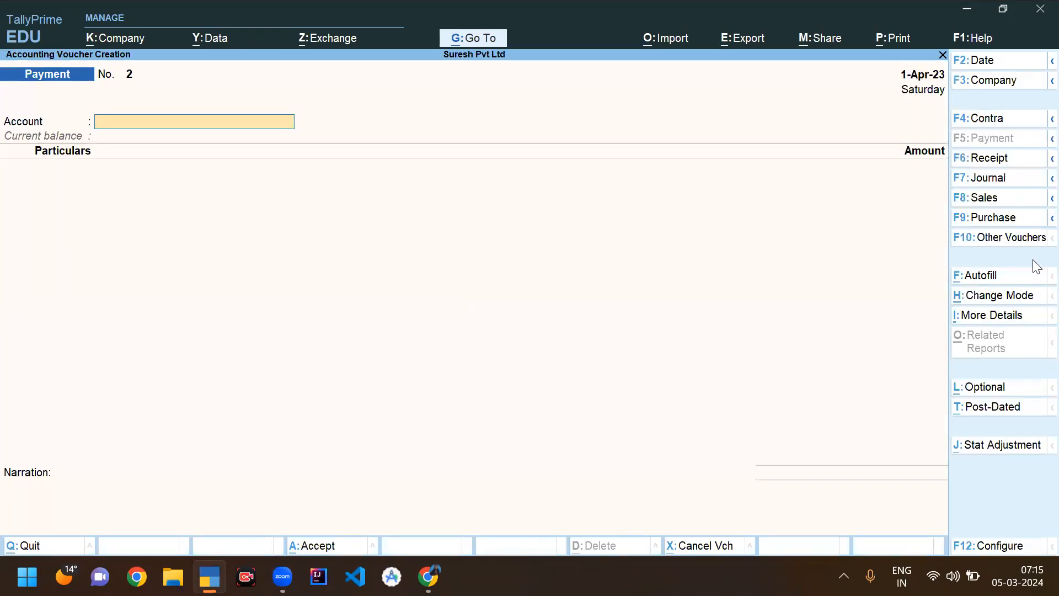
pyautogui.click(985, 218)
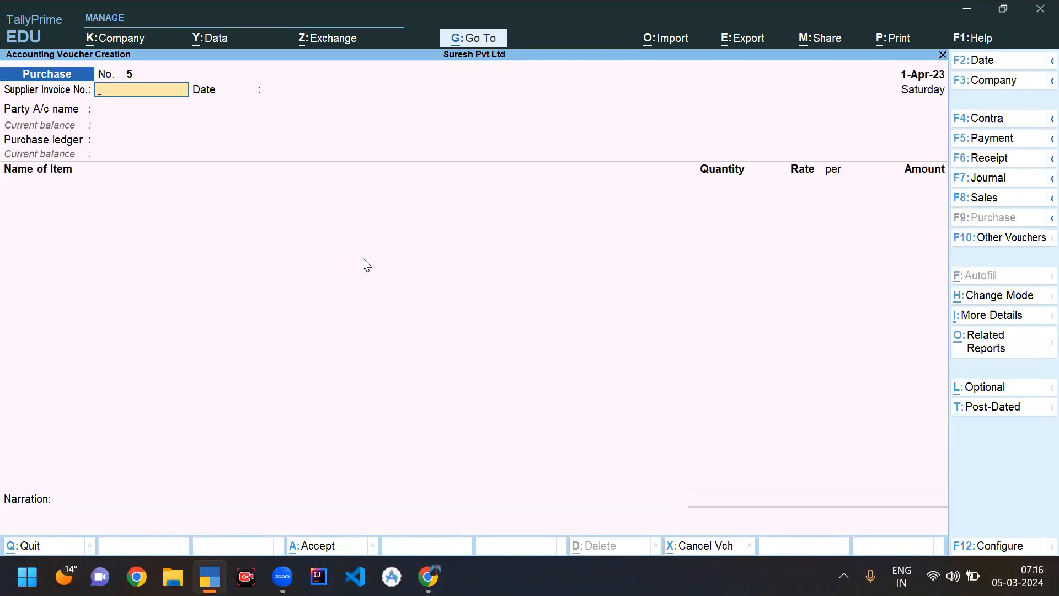
pyautogui.press('Return')
pyautogui.press('Return')
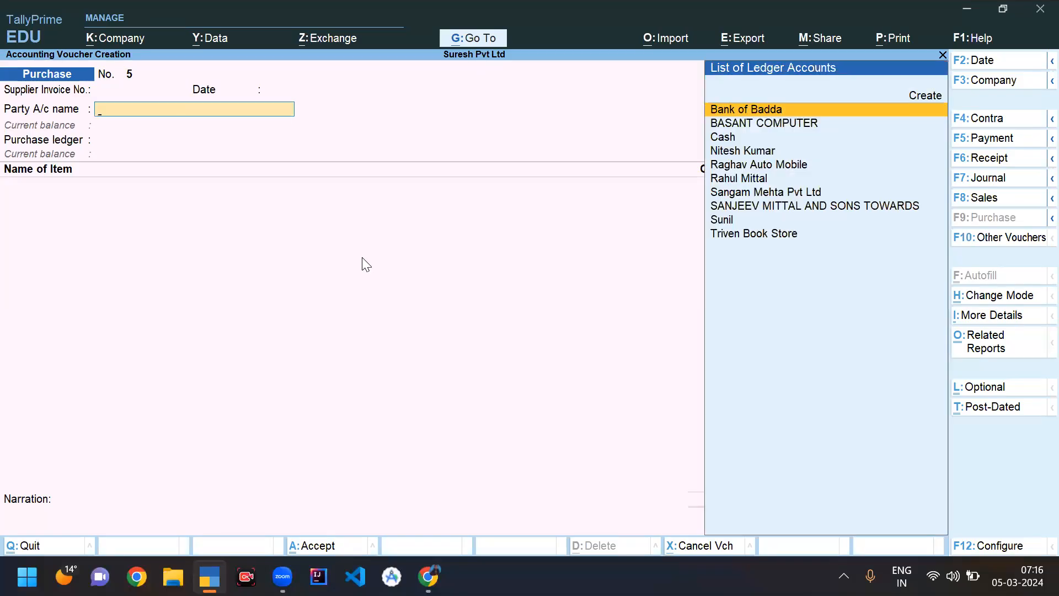
# Create ledger 'A to Z Computer Shop' under Sundry Creditors with bill-by-bill balances on.
pyautogui.press('Up')
pyautogui.press('Return')
pyautogui.write('A to Z Computer Shop')
pyautogui.press('Return')
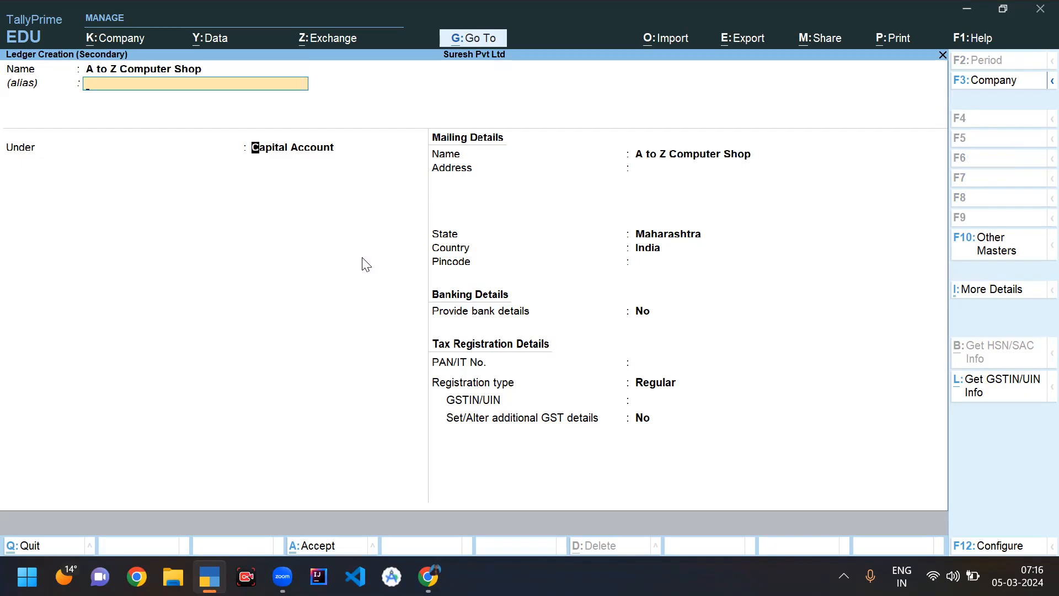
pyautogui.press('Return')
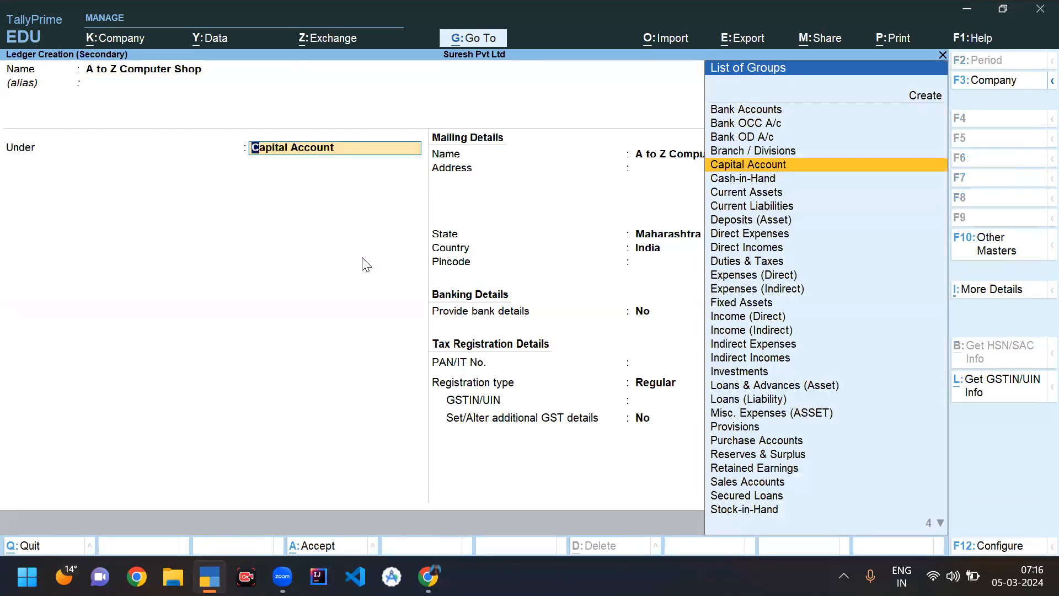
pyautogui.write('cre')
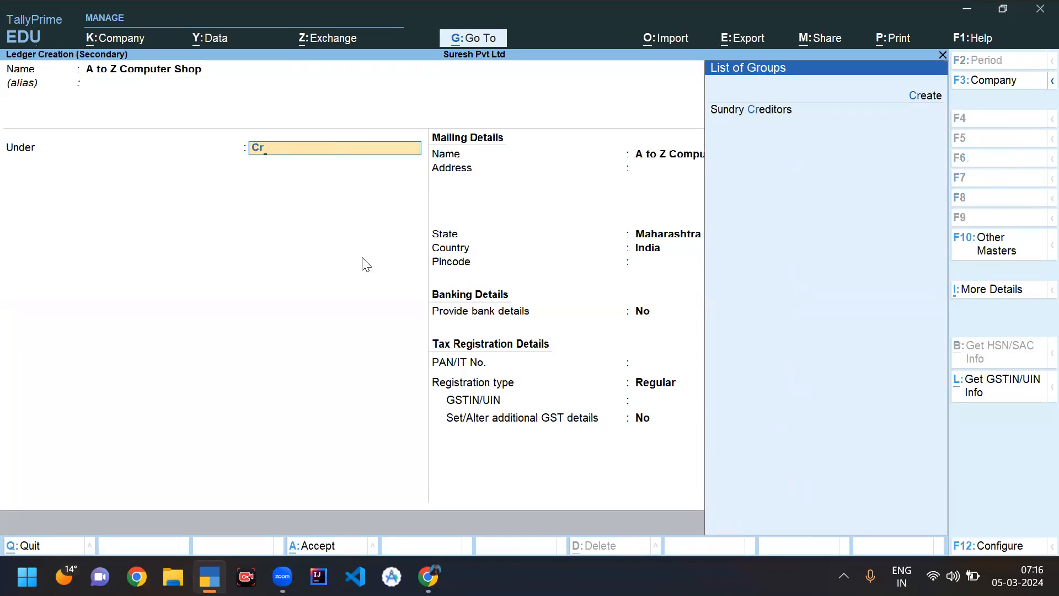
pyautogui.press('Down')
pyautogui.press('Return')
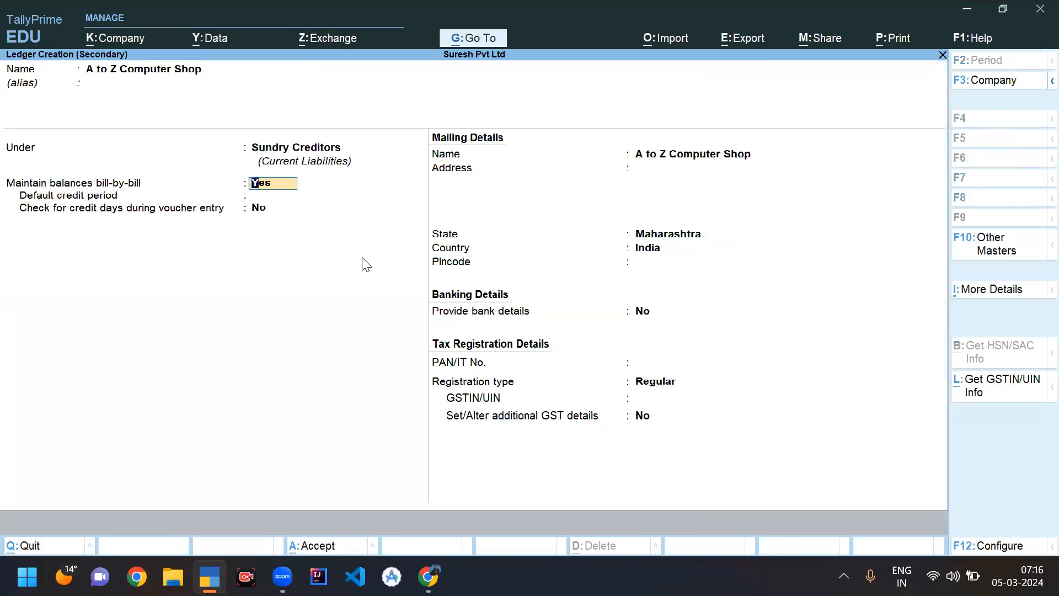
pyautogui.press('Return')
pyautogui.press('Return')
pyautogui.press('Return')
pyautogui.press('Return')
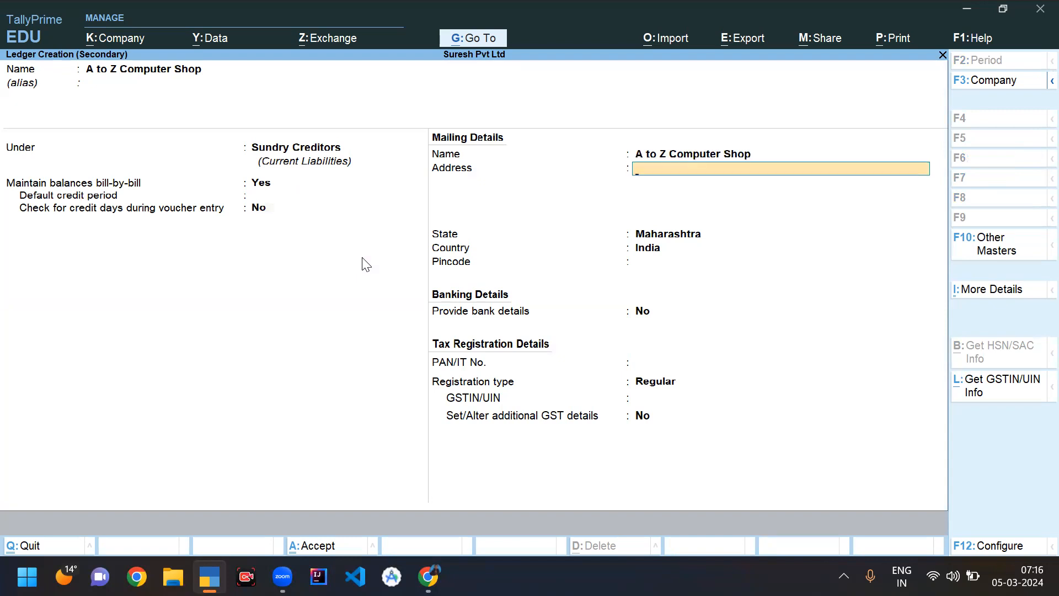
# Enter the supplier's Mumbai mailing address, state Maharashtra and pincode, and enable bank details.
pyautogui.write('Dattani Mall 01, Nalki')
pyautogui.press('BackSpace')
pyautogui.press('BackSpace')
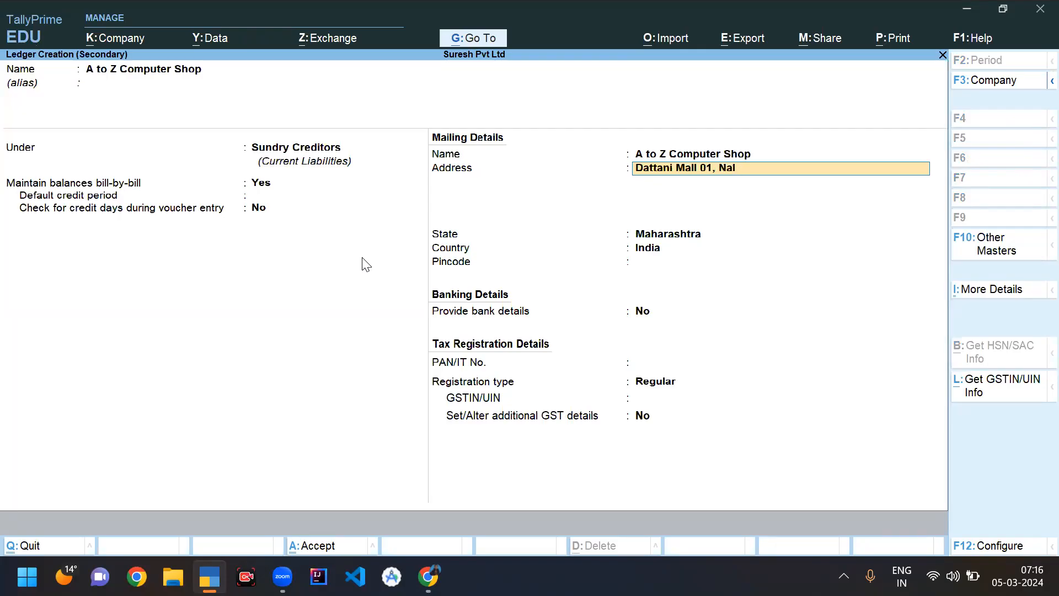
pyautogui.write('lasopra East')
pyautogui.press('Return')
pyautogui.write('Mumba')
pyautogui.press('Return')
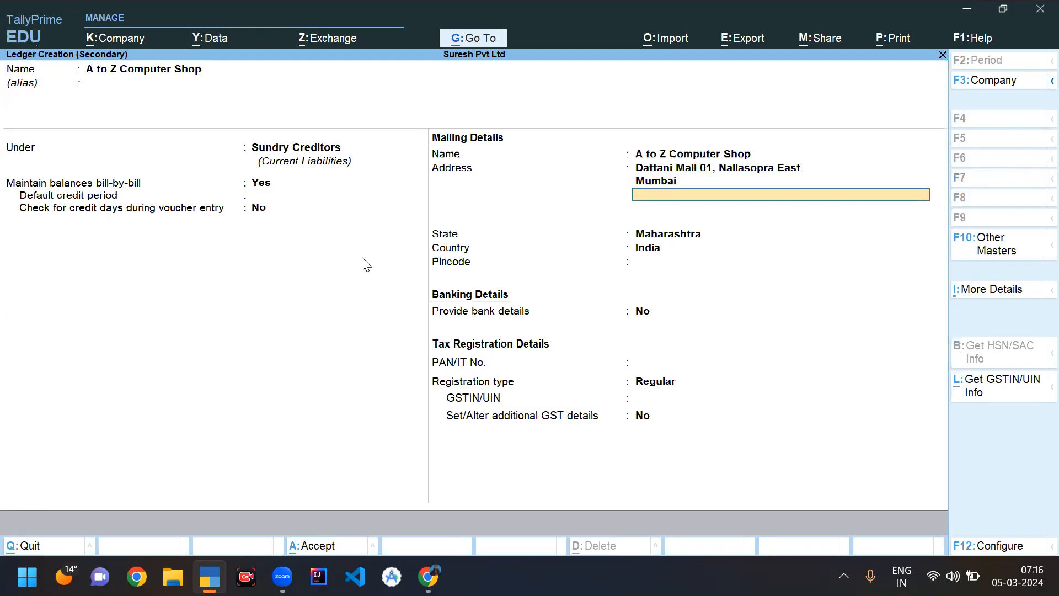
pyautogui.press('Return')
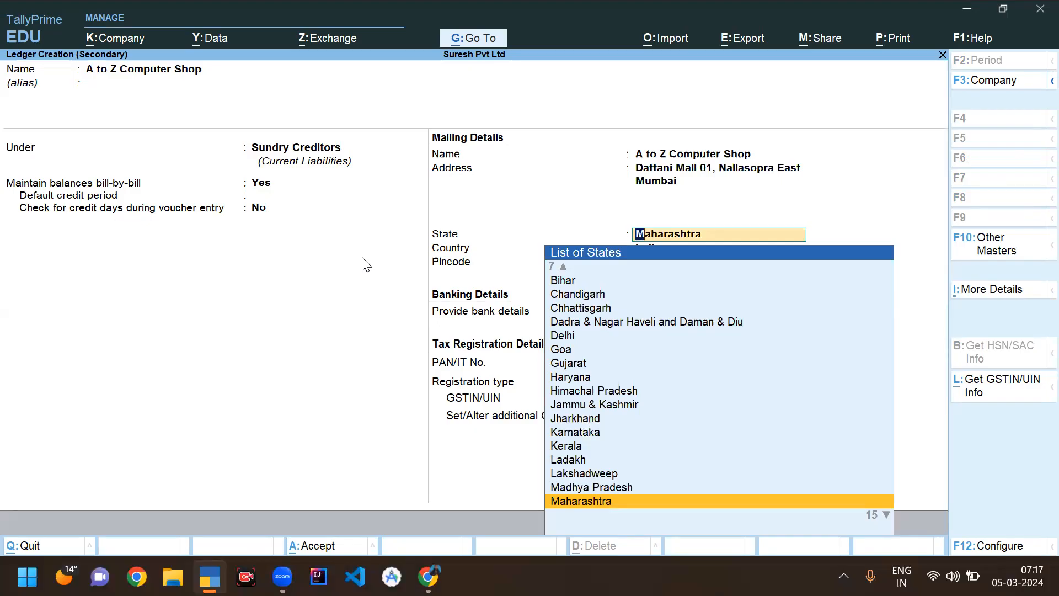
pyautogui.press('Return')
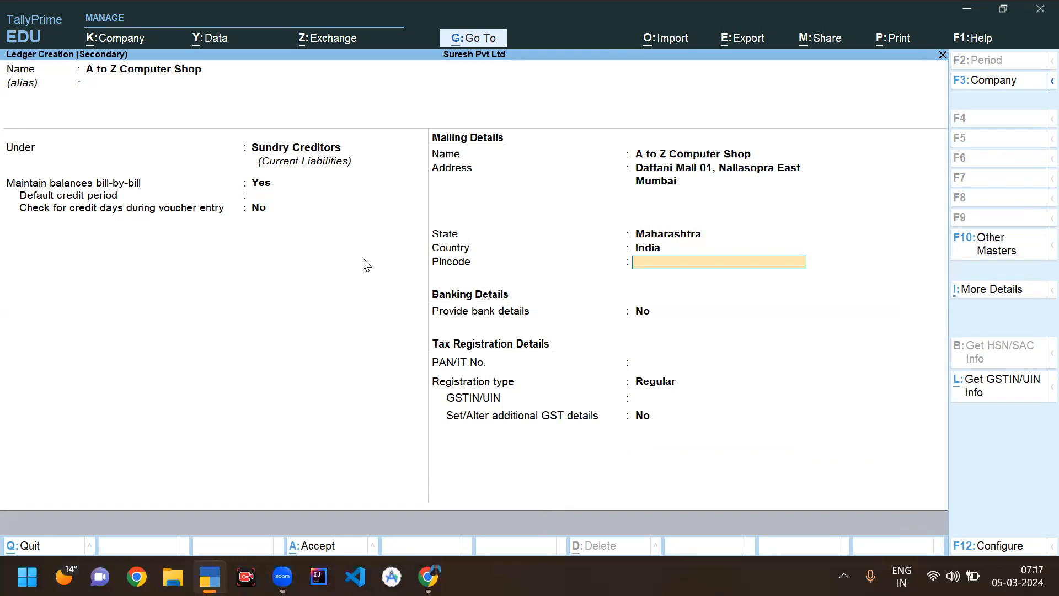
pyautogui.write('401209')
pyautogui.press('Return')
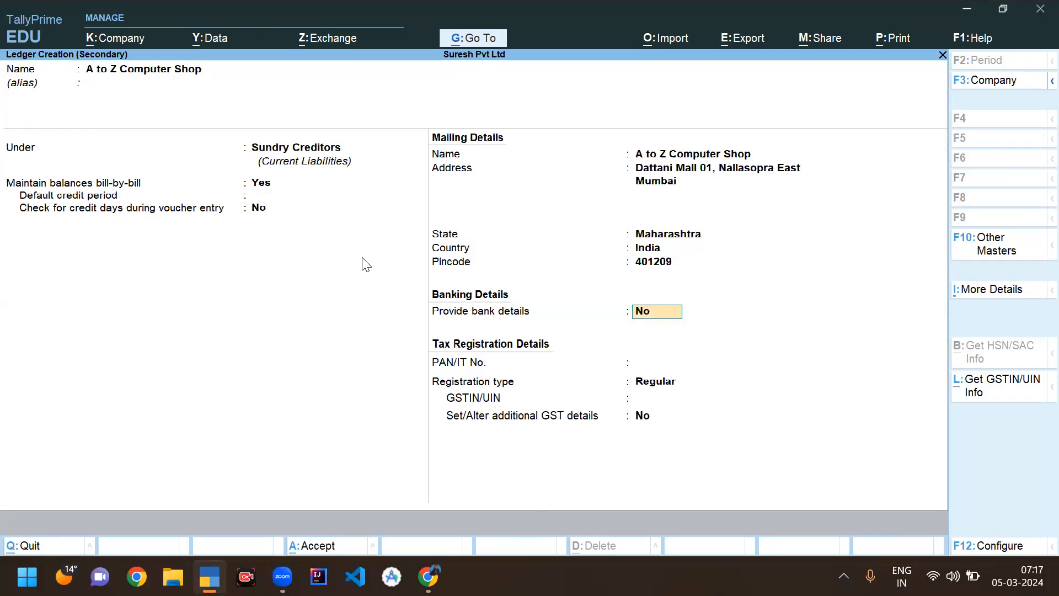
pyautogui.write('y')
pyautogui.press('Return')
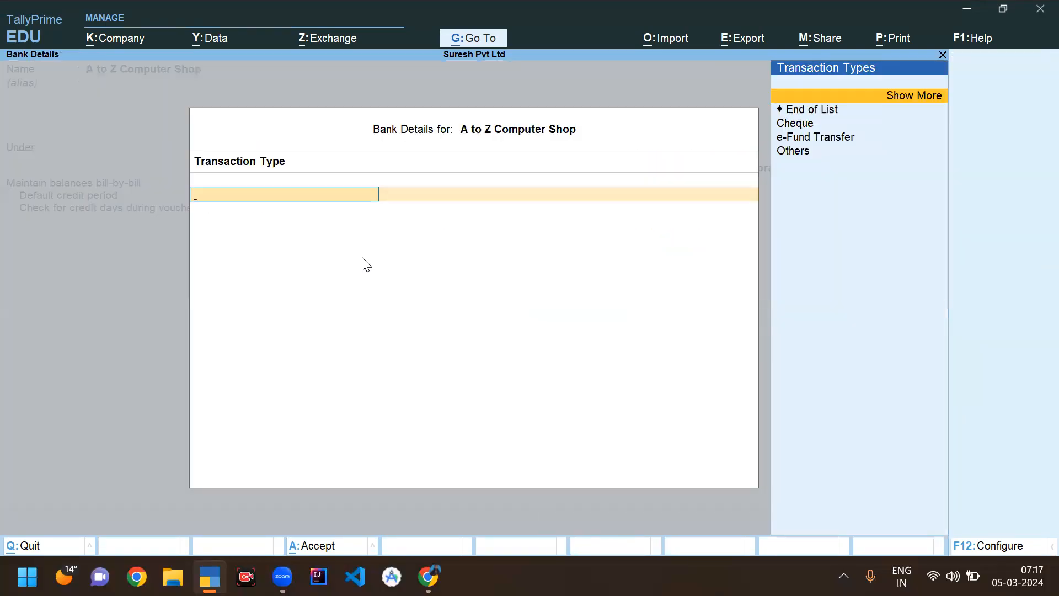
# Set the shop's bank transaction type to Cheque crossed A/c Payee, then bring up the GST numbers PDF.
pyautogui.press('Down')
pyautogui.press('Down')
pyautogui.press('Return')
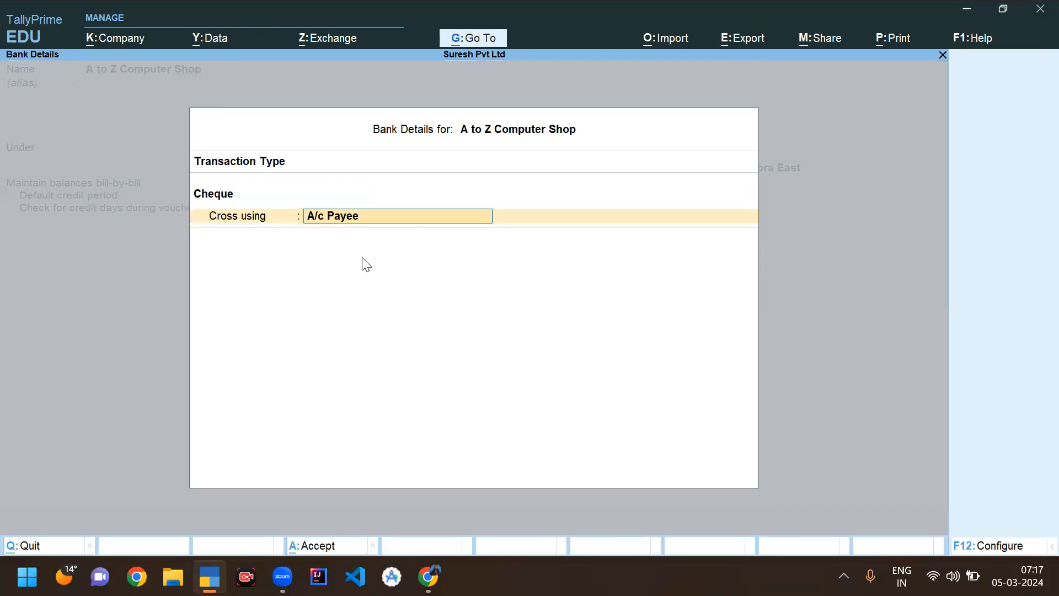
pyautogui.press('Return')
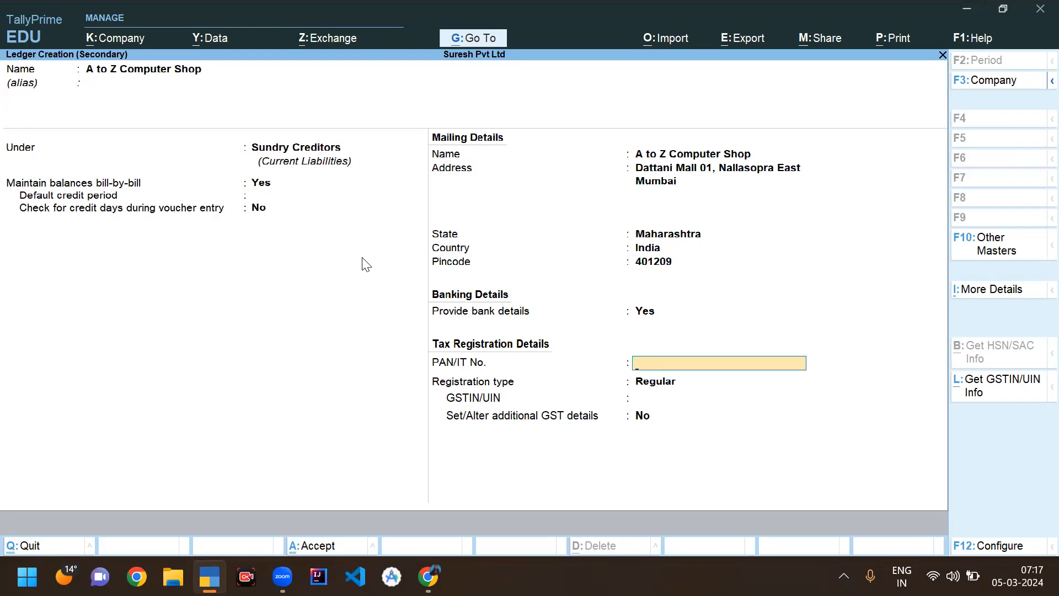
pyautogui.hotkey('alt', 'Tab')
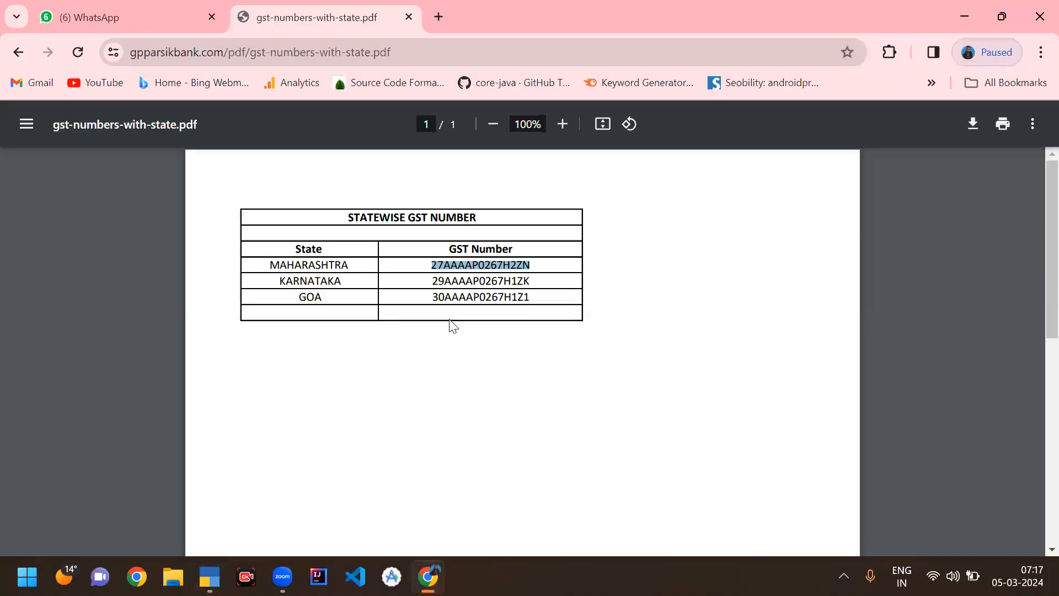
# Copy the PAN characters of the Maharashtra GST number from the PDF and return to TallyPrime.
pyautogui.moveTo(467, 282); pyautogui.dragTo(526, 265)
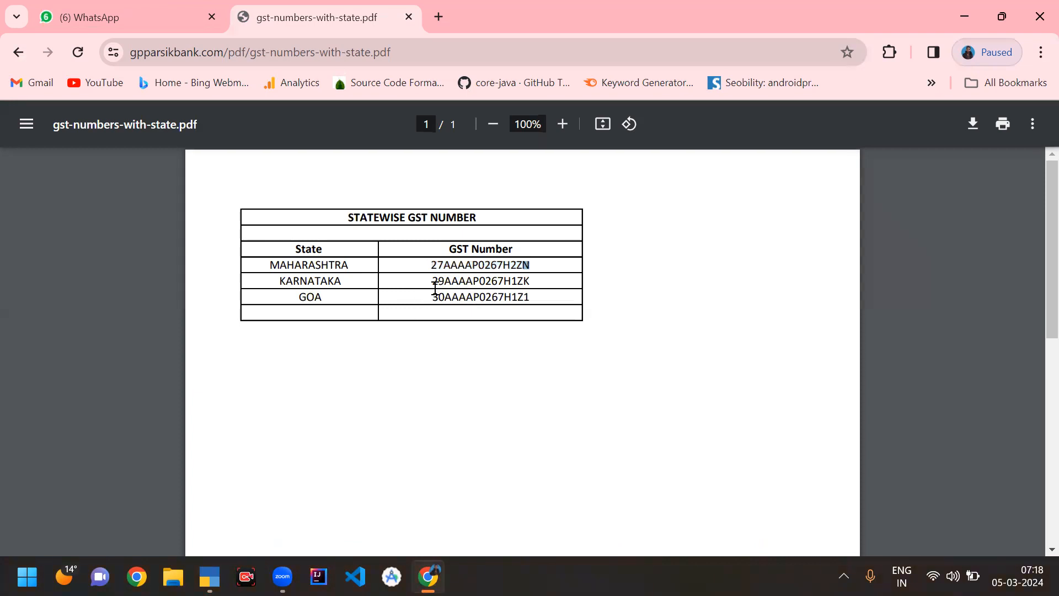
pyautogui.moveTo(446, 266); pyautogui.dragTo(508, 261)
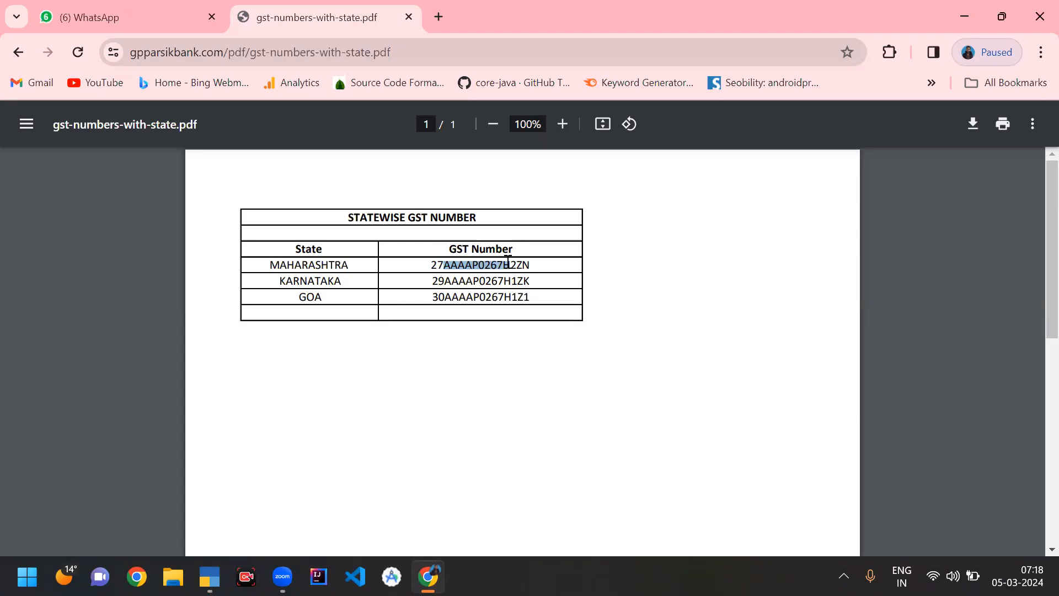
pyautogui.hotkey('alt', 'Tab')
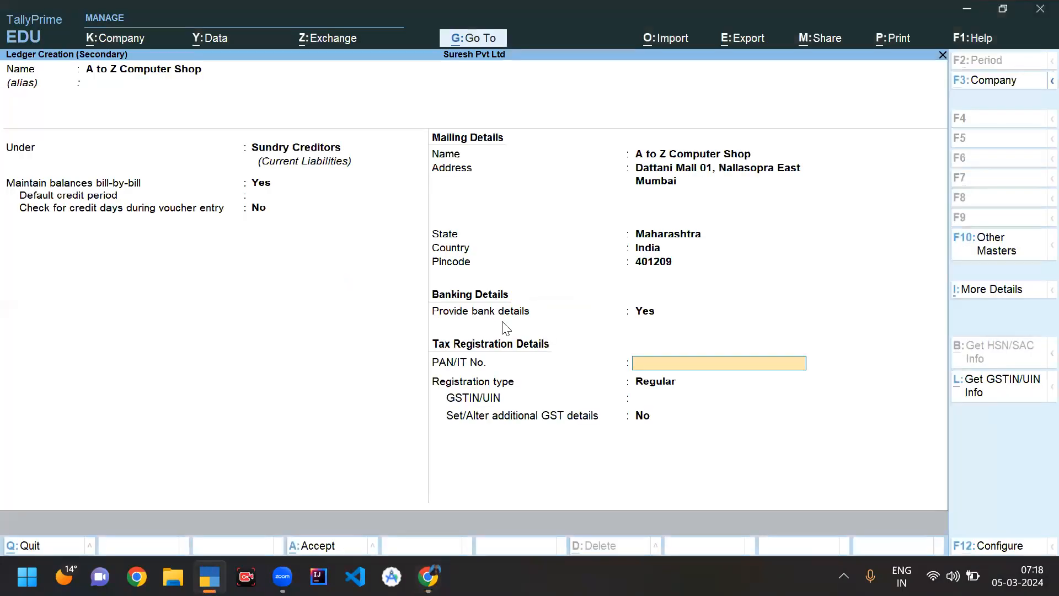
# Paste the PAN into PAN/IT No., correcting one A to B, and keep Regular registration.
pyautogui.hotkey('ctrl', 'alt', 'v')
pyautogui.press('Delete')
pyautogui.write('B')
pyautogui.press('Return')
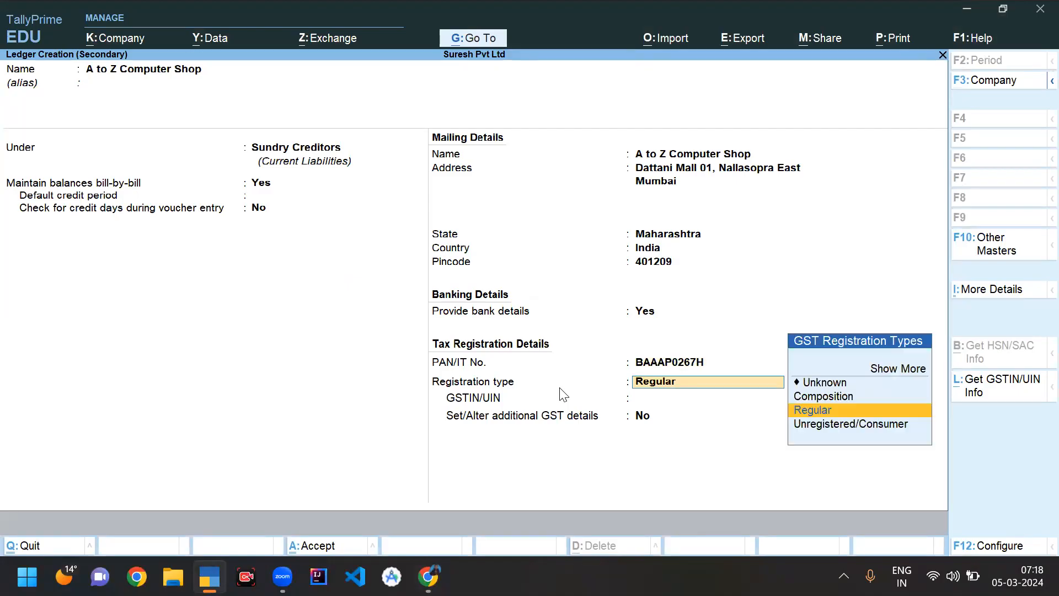
pyautogui.press('Return')
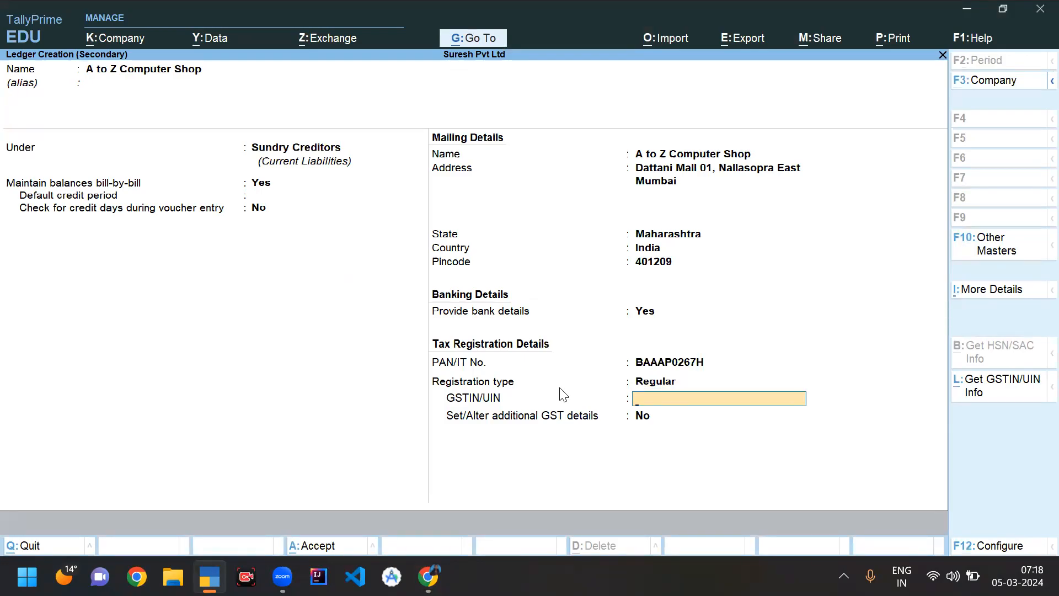
# Select the full Maharashtra GST number in the PDF and return to the supplier ledger.
pyautogui.hotkey('alt', 'Tab')
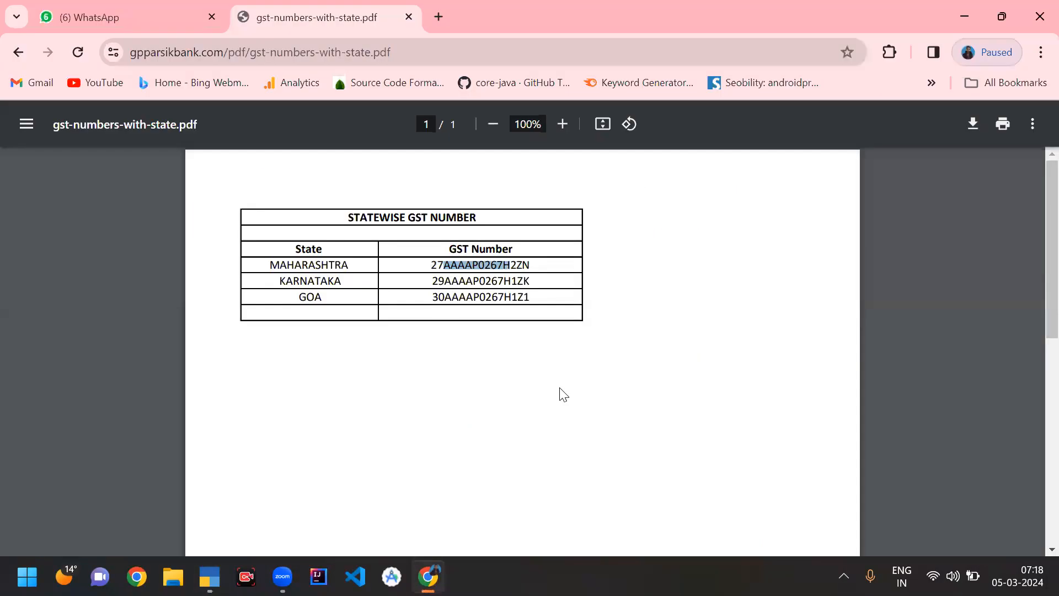
pyautogui.click(408, 268)
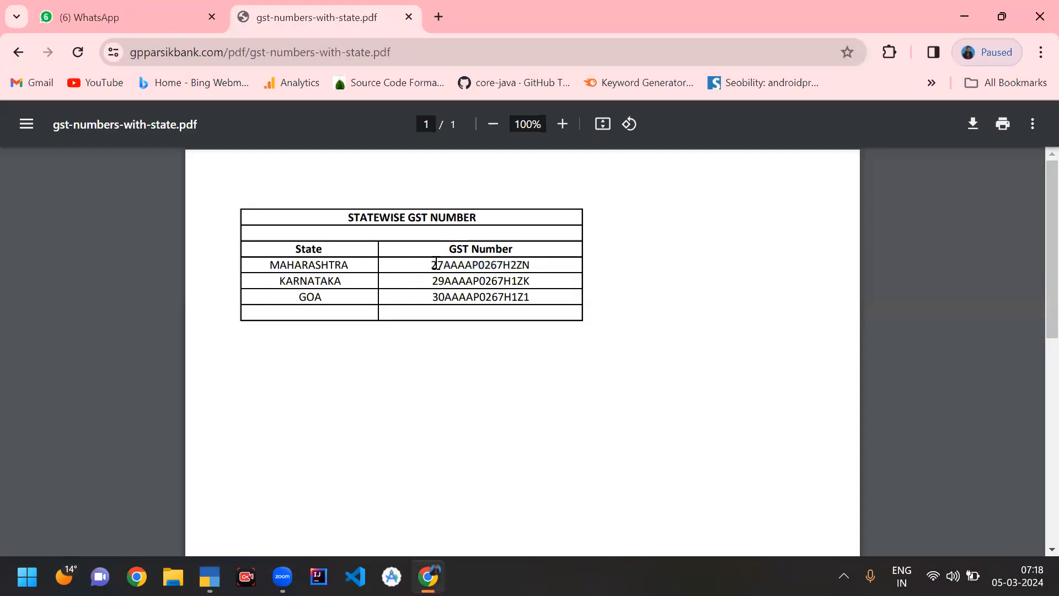
pyautogui.moveTo(434, 264); pyautogui.dragTo(544, 263)
pyautogui.hotkey('ctrl', 'c')
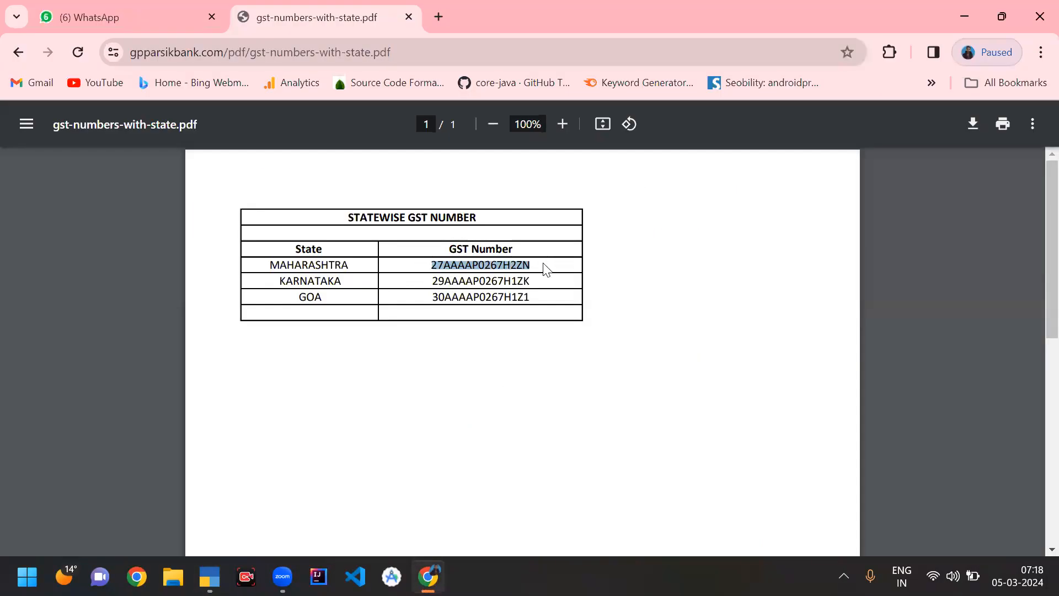
pyautogui.hotkey('alt', 'Tab')
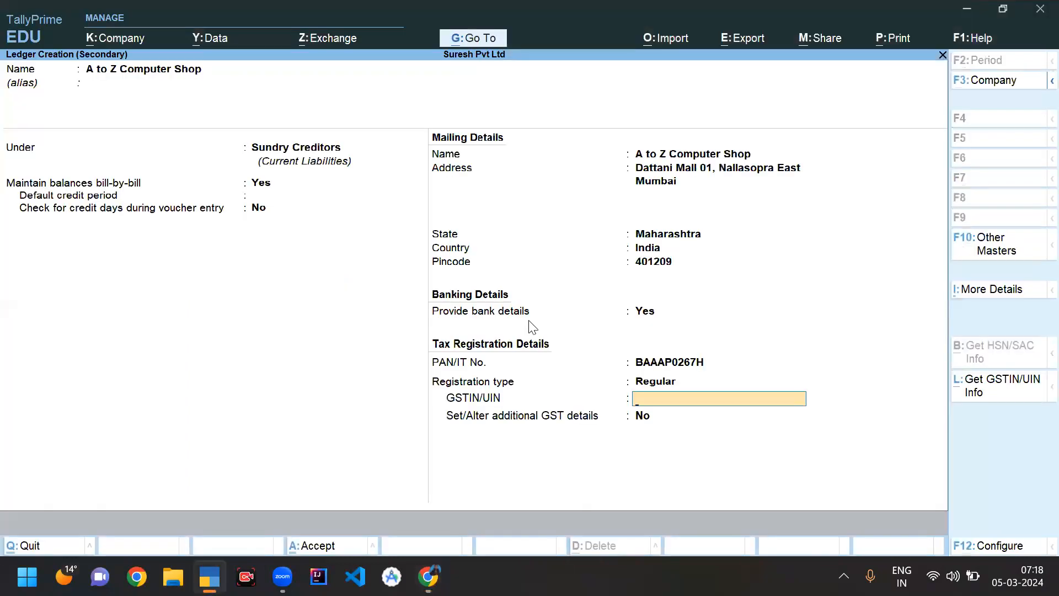
# Paste the Maharashtra GSTIN, change one A to B after 27, dismiss the warning and save the ledger.
pyautogui.hotkey('ctrl', 'v')
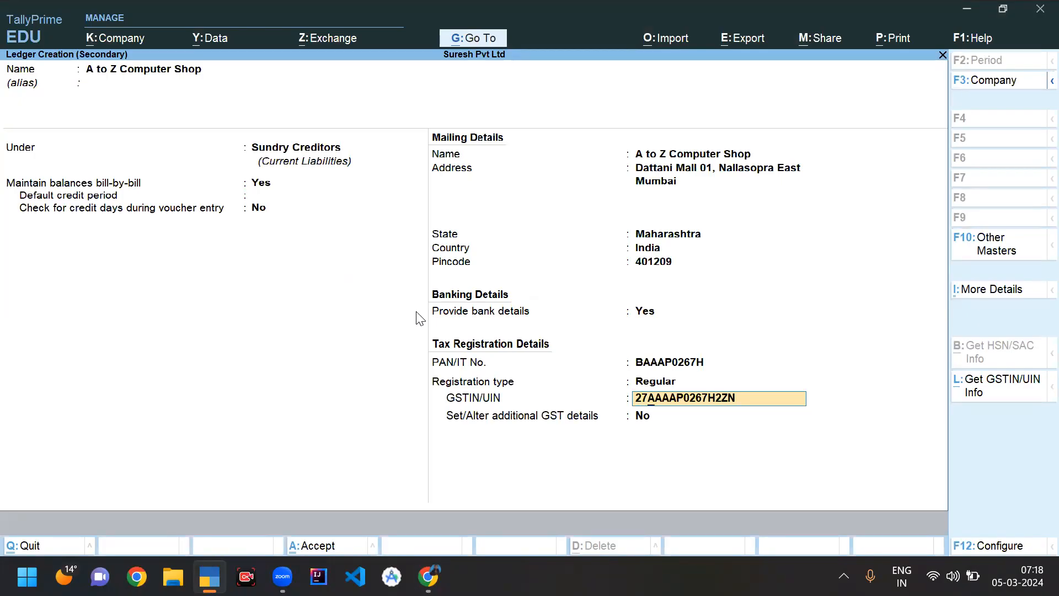
pyautogui.press('BackSpace')
pyautogui.write('B')
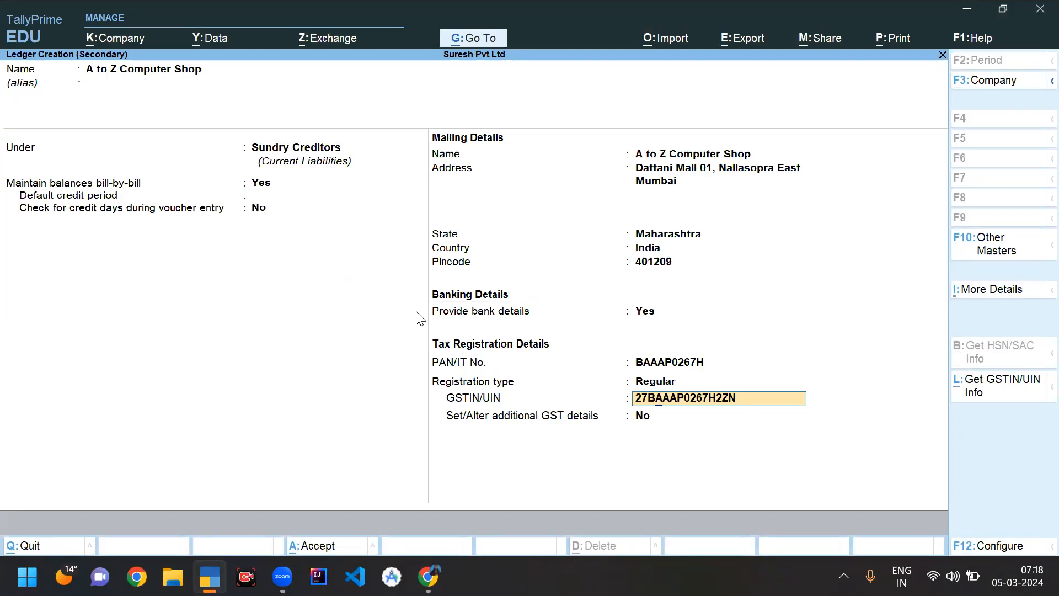
pyautogui.press('Return')
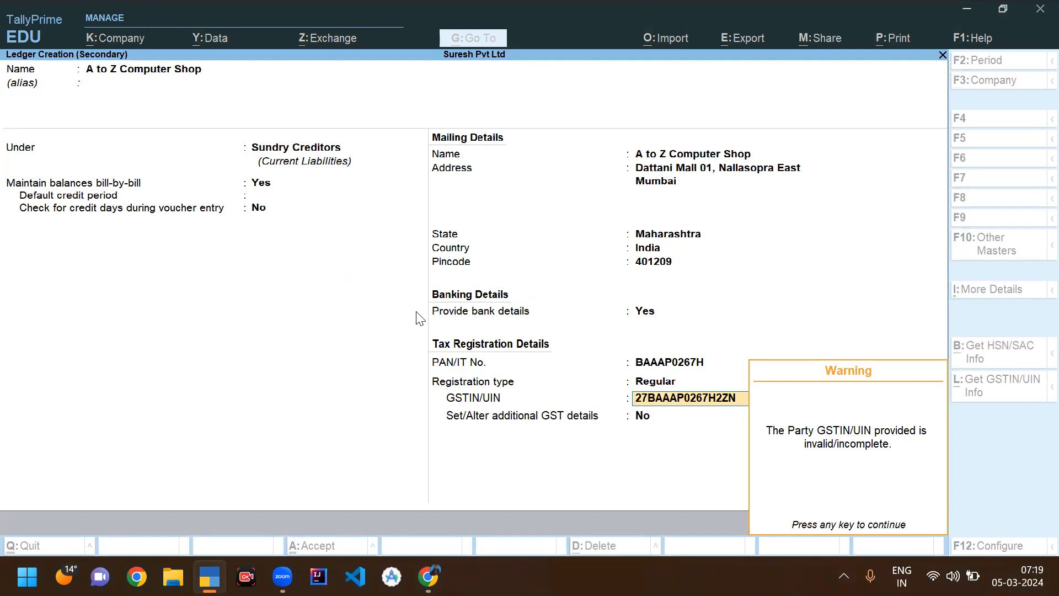
pyautogui.press('Return')
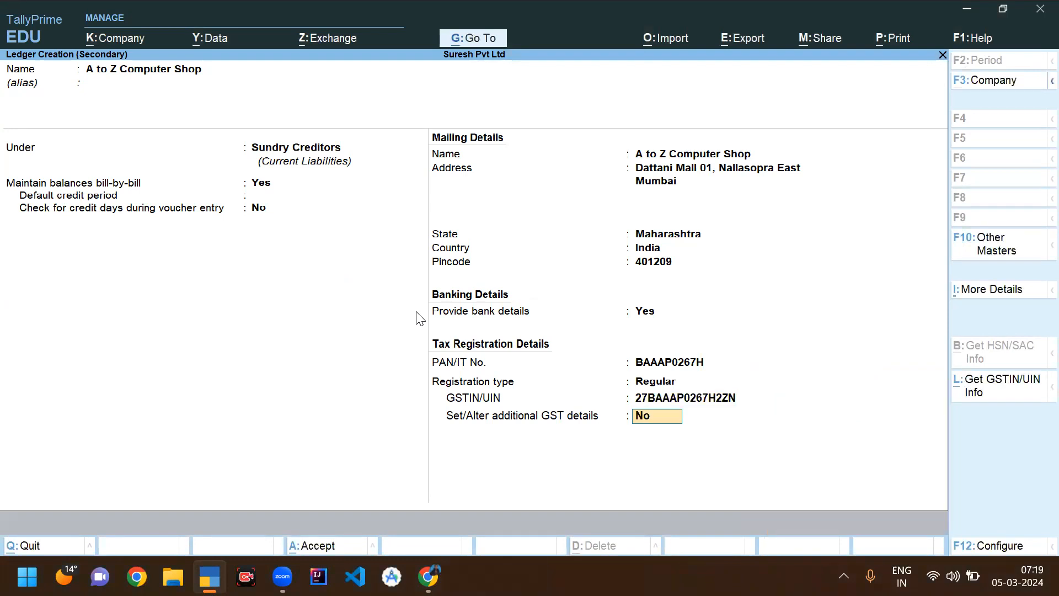
pyautogui.press('Return')
pyautogui.press('Return')
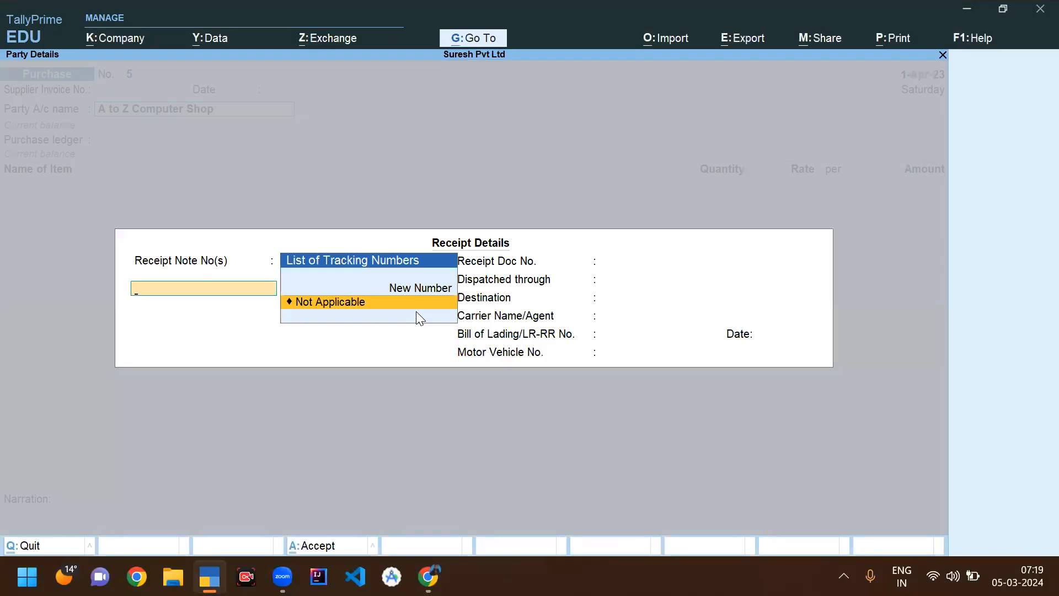
# Set the Receipt Note to Not Applicable and accept A to Z Computer Shop's party details unchanged.
pyautogui.press('Return')
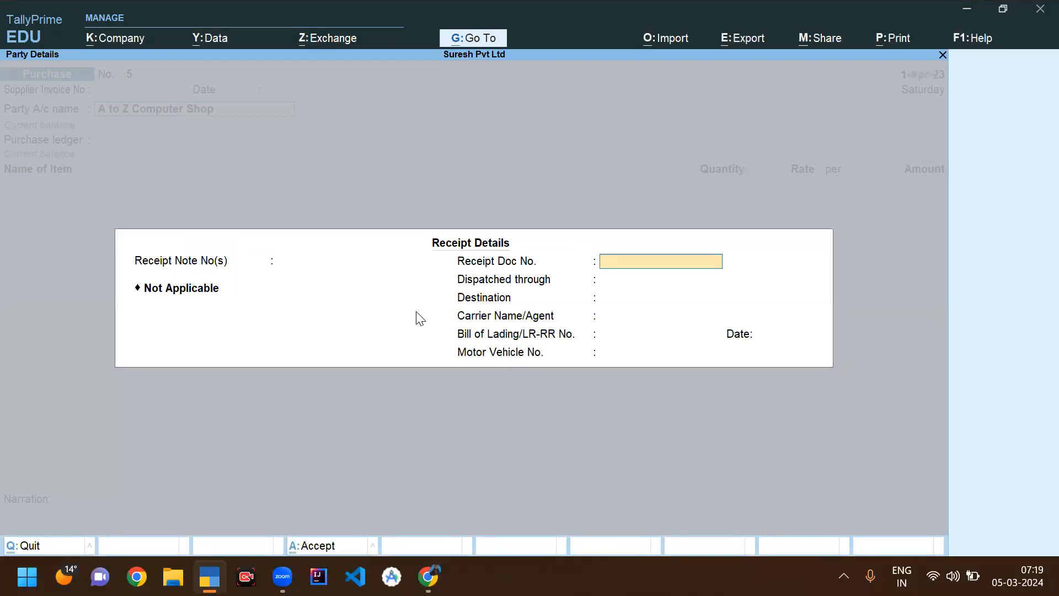
pyautogui.press('Return')
pyautogui.press('Return')
pyautogui.press('Return')
pyautogui.press('Return')
pyautogui.press('Return')
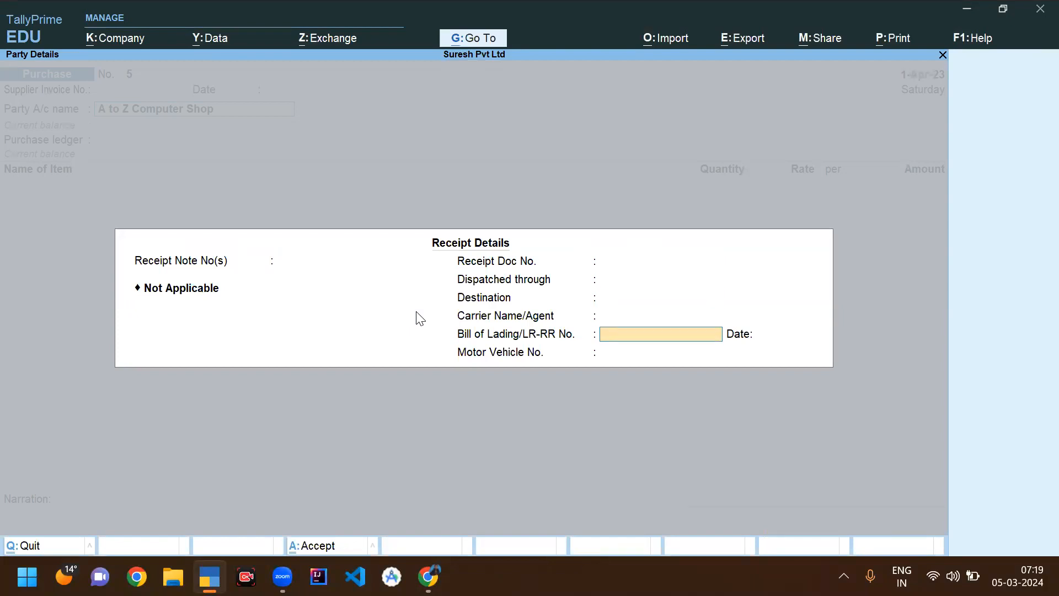
pyautogui.press('Return')
pyautogui.press('Return')
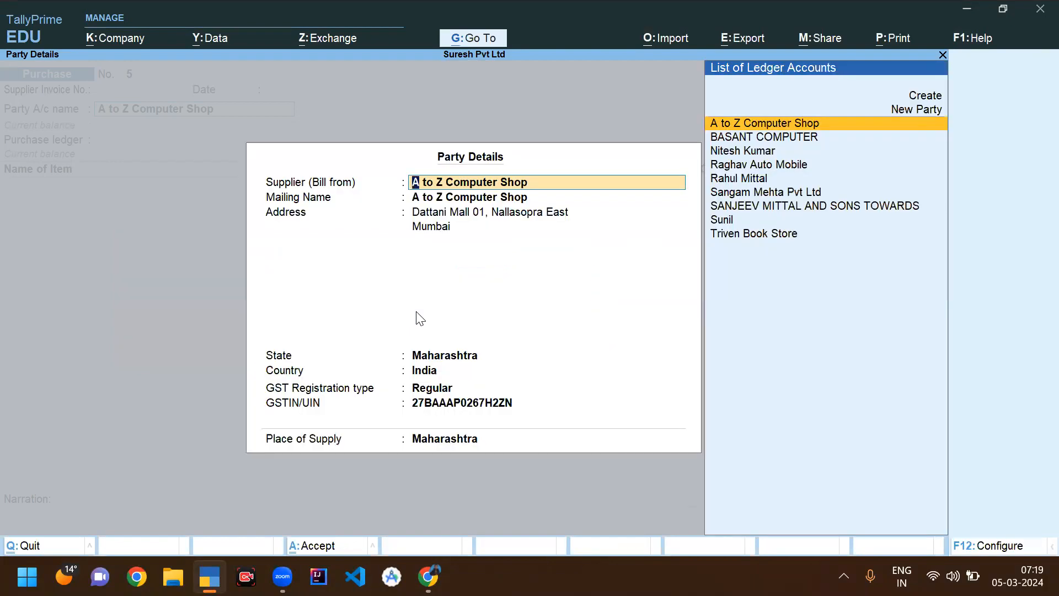
pyautogui.press('Return')
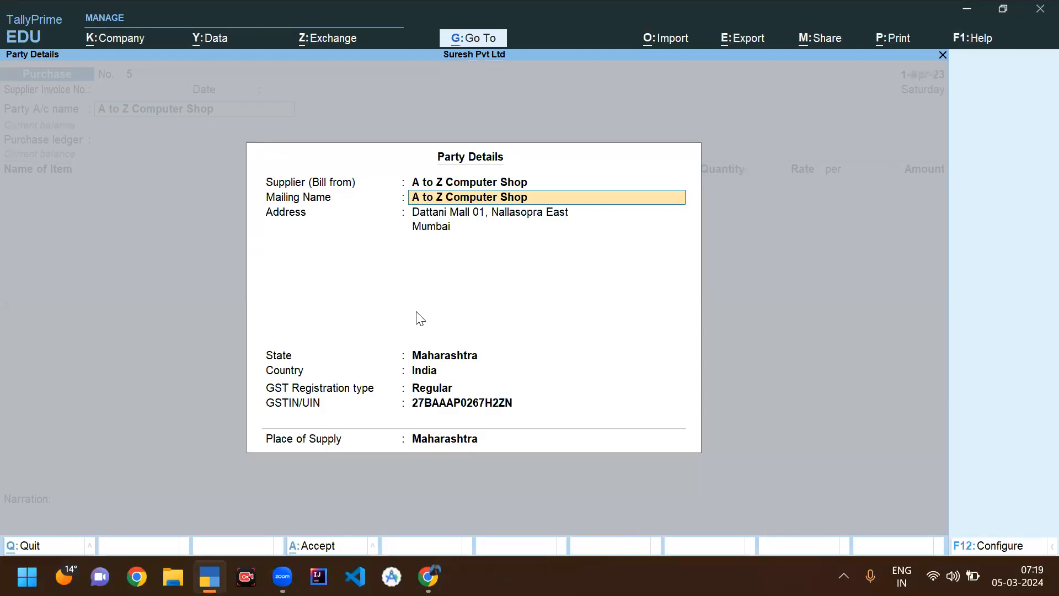
pyautogui.press('Return')
pyautogui.press('Return')
pyautogui.press('Return')
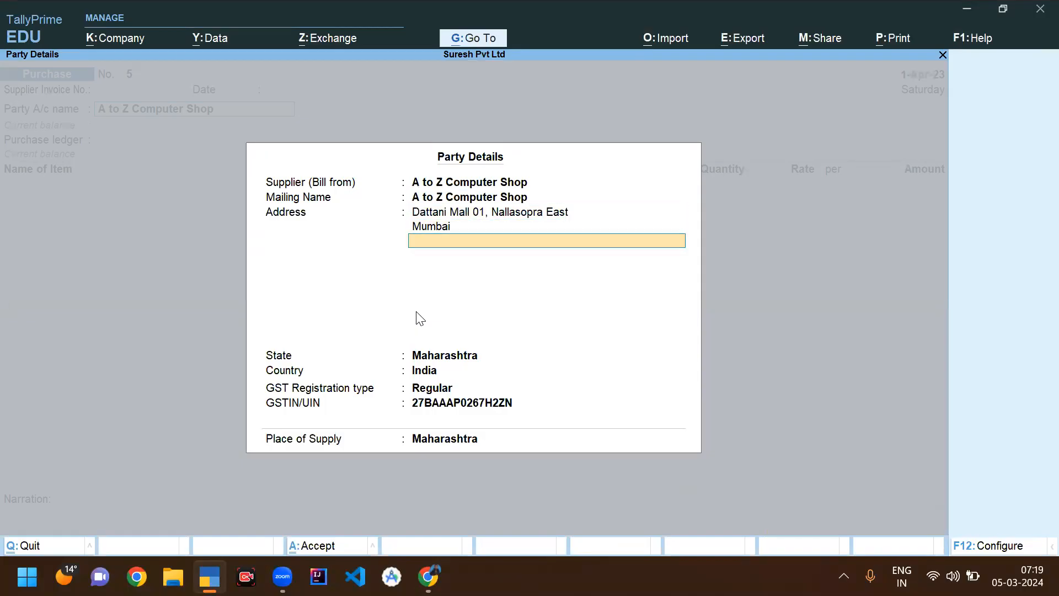
pyautogui.press('Return')
pyautogui.press('Return')
pyautogui.press('Return')
pyautogui.press('Return')
pyautogui.press('Return')
pyautogui.press('Return')
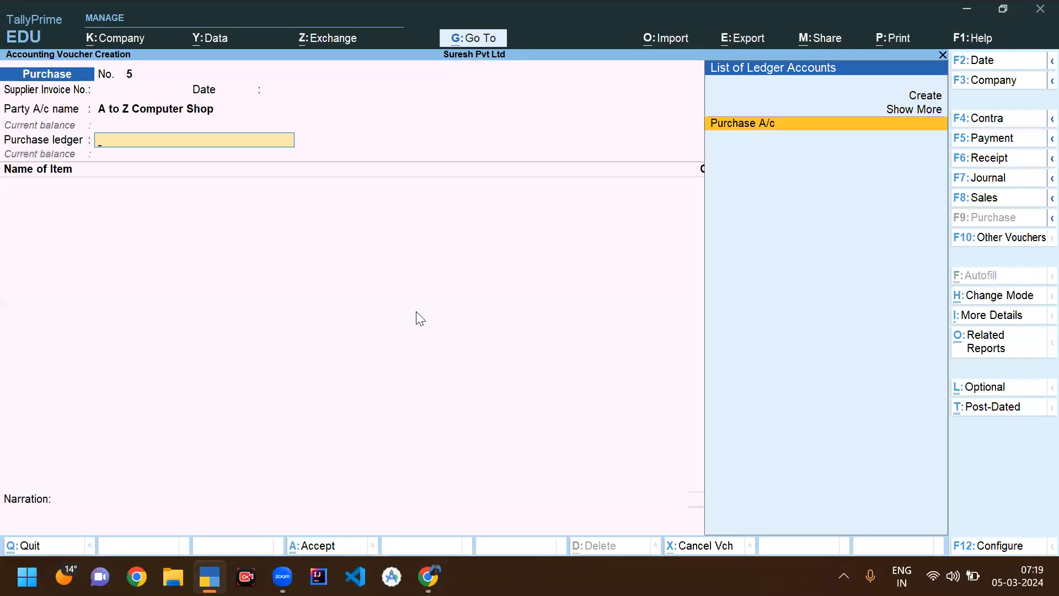
# Choose Purchase A/c as the purchase ledger and open it for alteration.
pyautogui.press('Return')
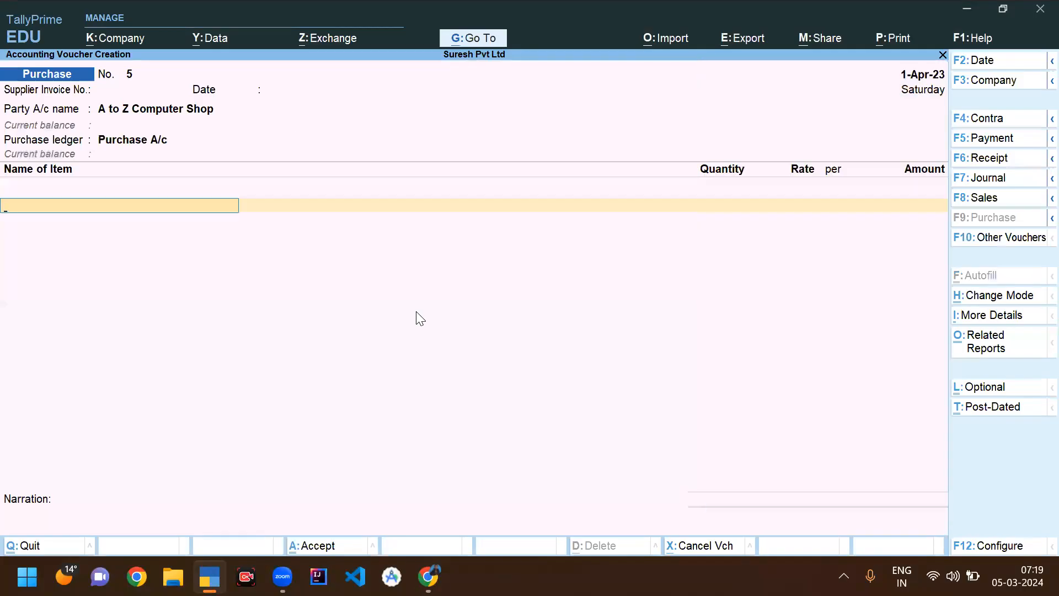
pyautogui.press('Return')
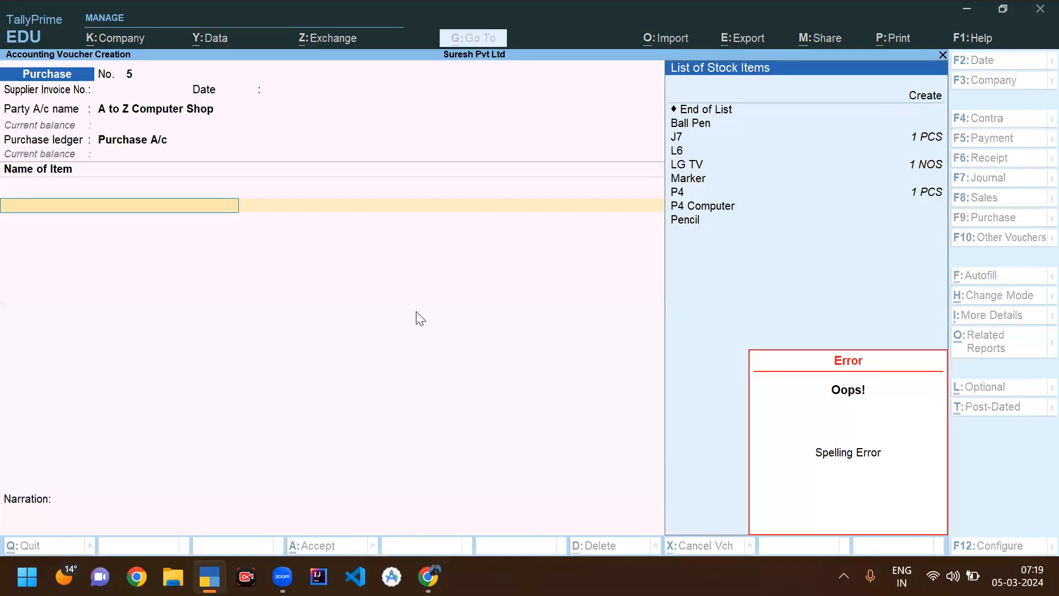
pyautogui.press('Escape')
pyautogui.press('BackSpace')
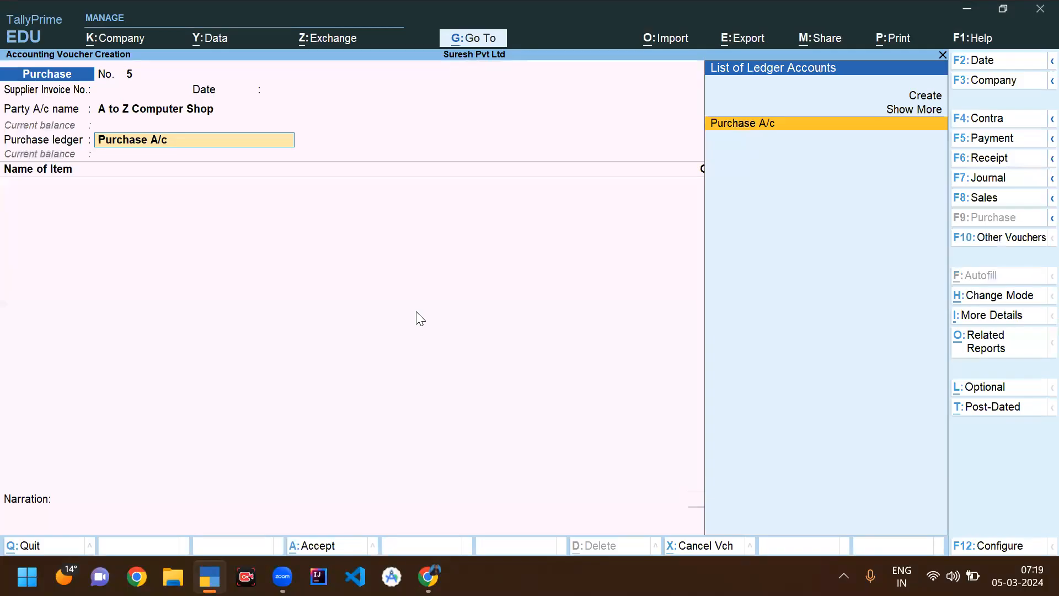
pyautogui.hotkey('ctrl', 'Return')
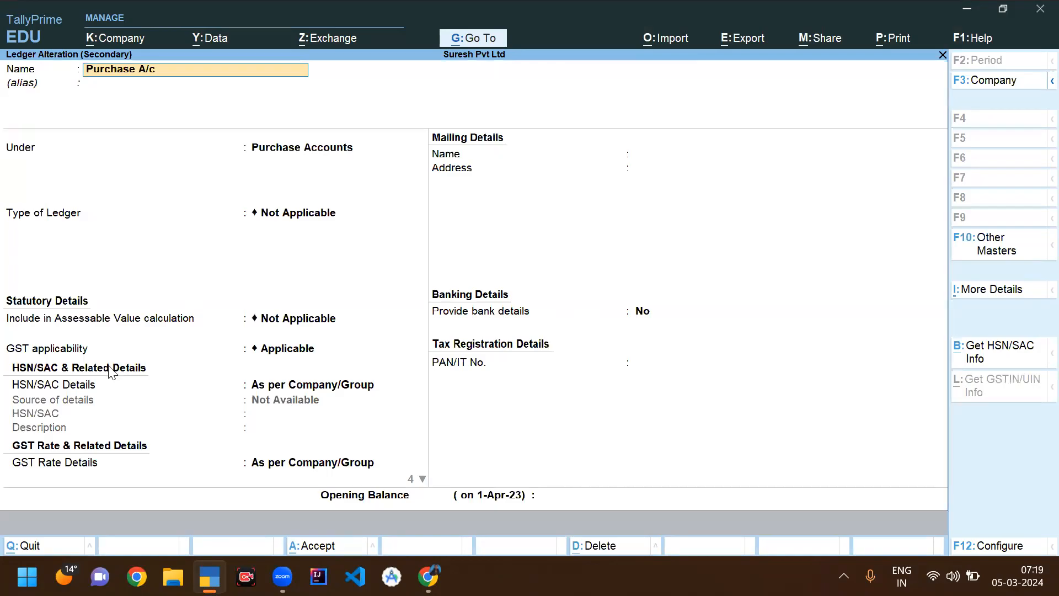
# Keep GST applicable with HSN/SAC and rates per Company/Group, set supply type to Goods, and save.
pyautogui.click(94, 351)
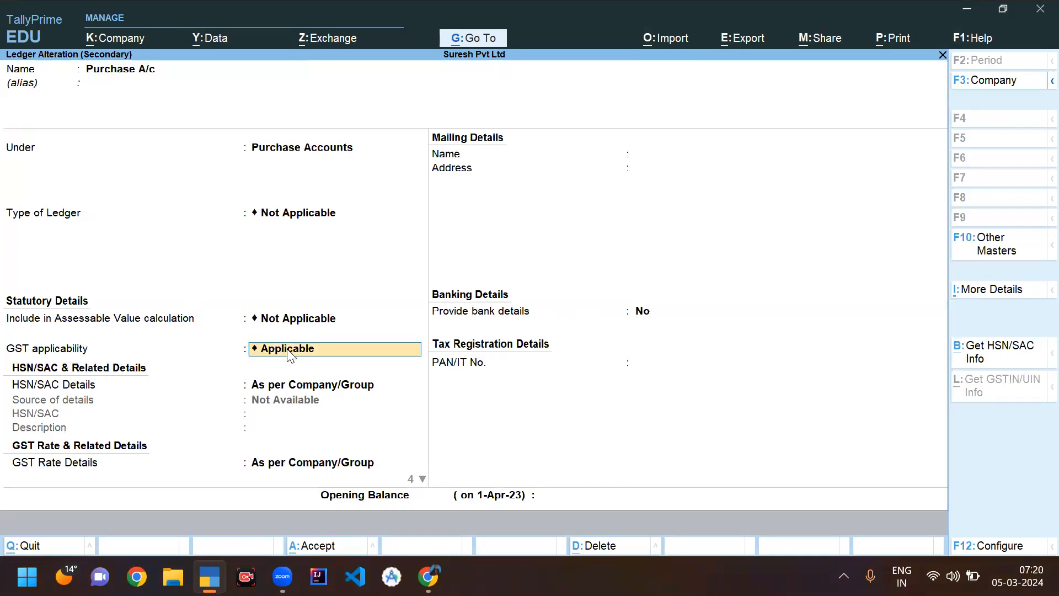
pyautogui.press('Return')
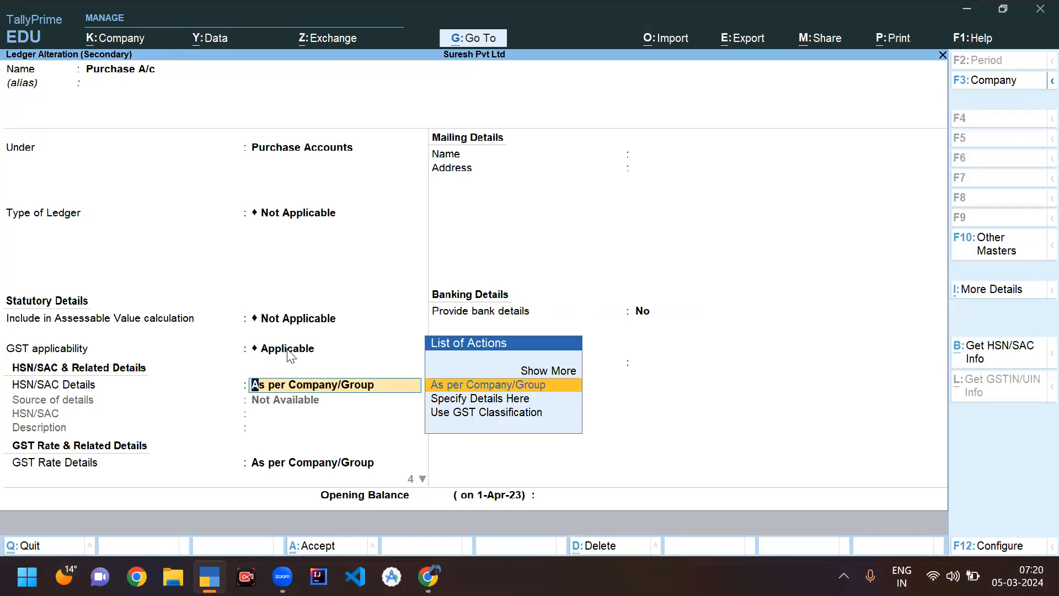
pyautogui.press('Return')
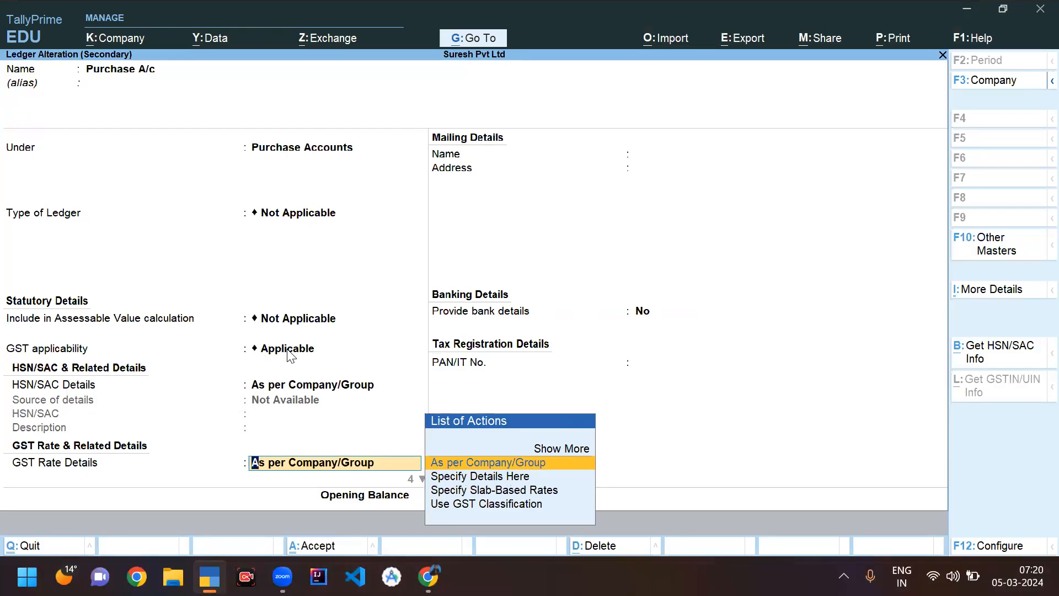
pyautogui.press('Return')
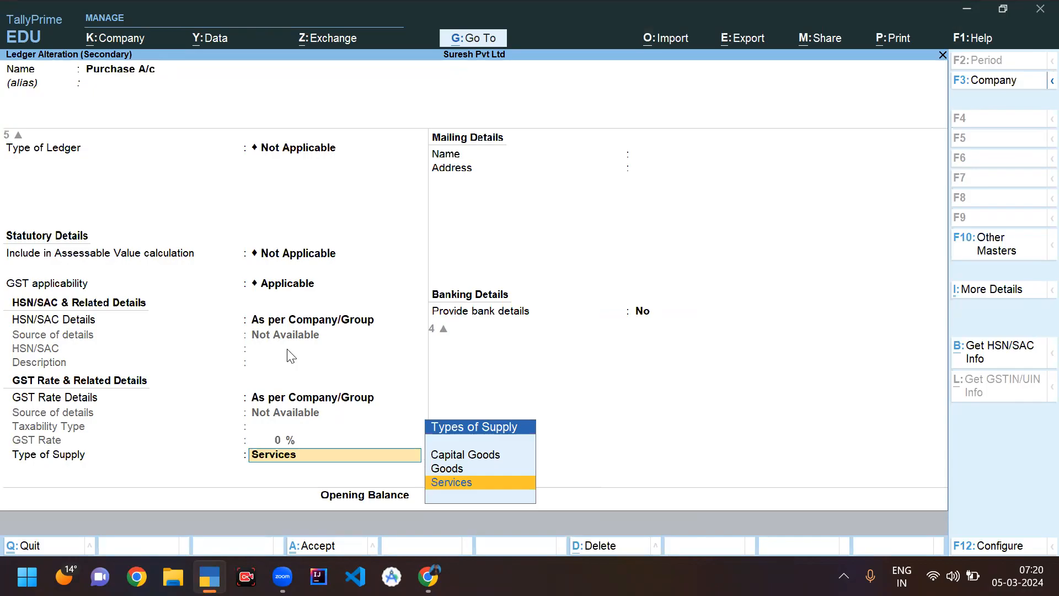
pyautogui.press('Up')
pyautogui.press('Return')
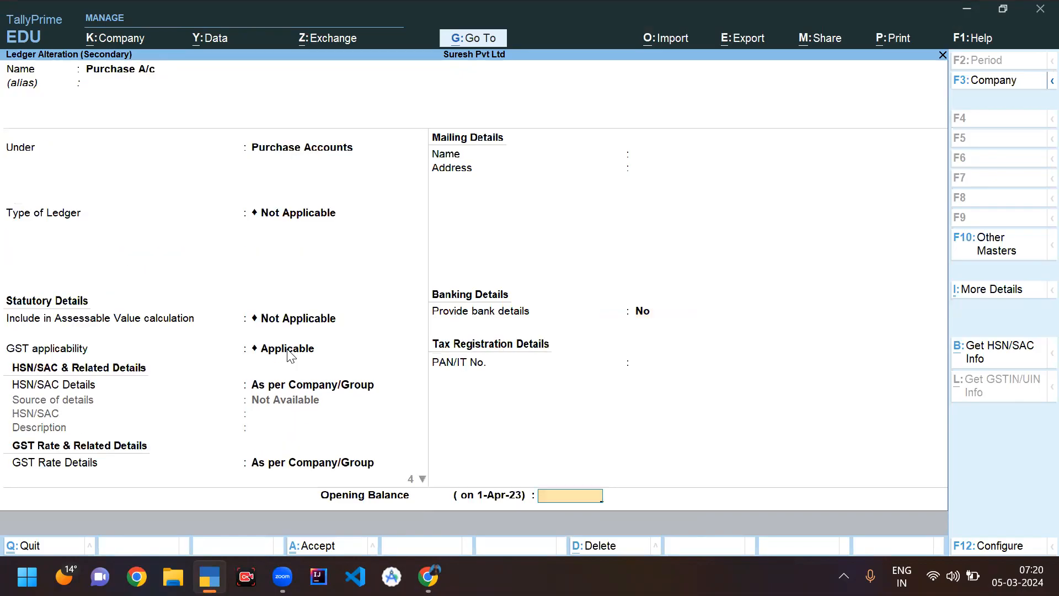
pyautogui.press('Return')
pyautogui.press('Return')
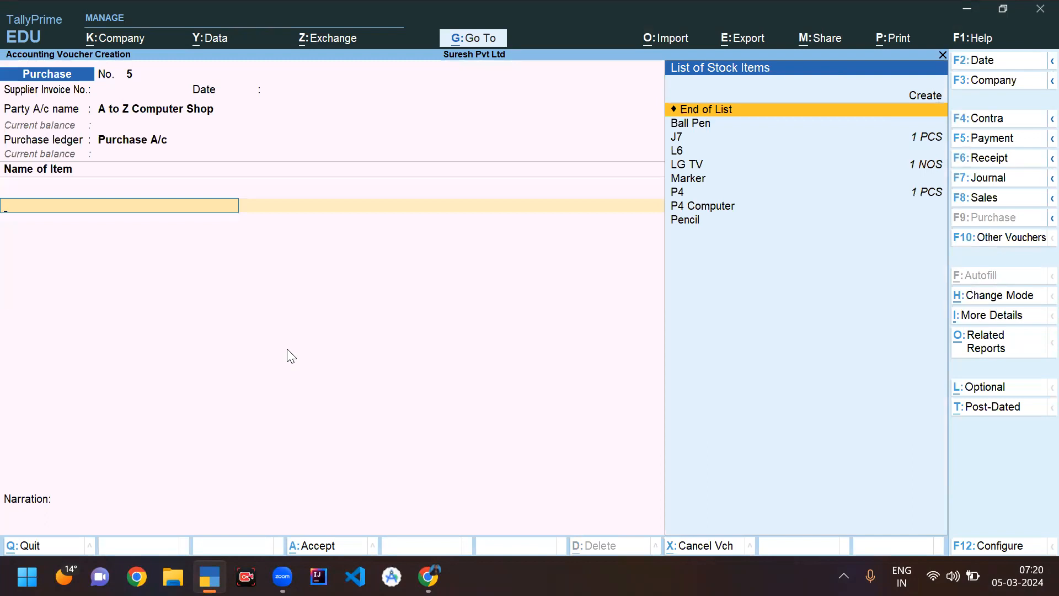
# Start a new stock item named Touch Screen Laptop 14" and choose to create a new group for it.
pyautogui.press('Up')
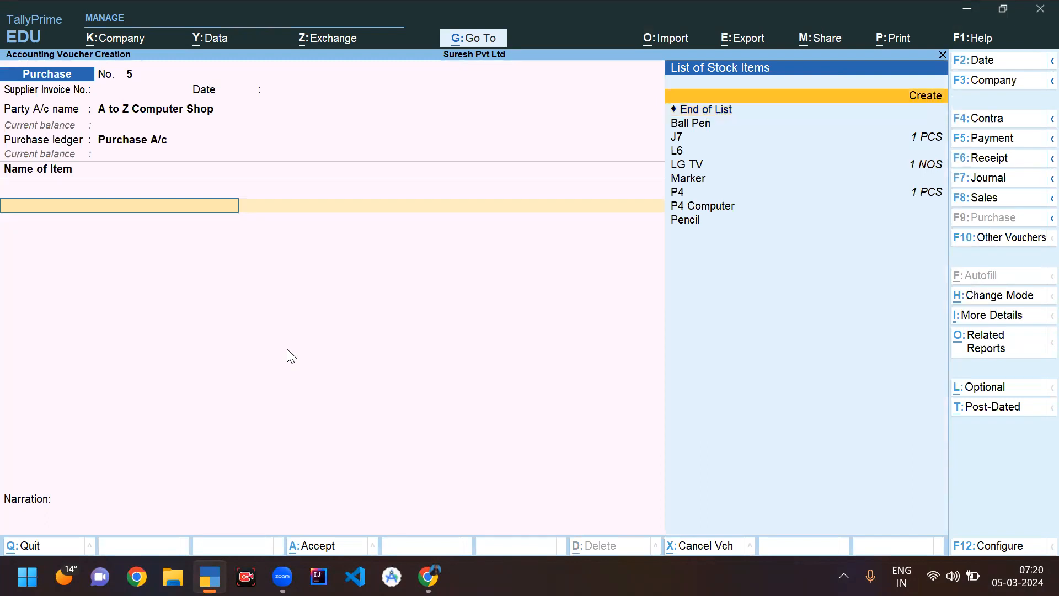
pyautogui.press('Return')
pyautogui.write('T')
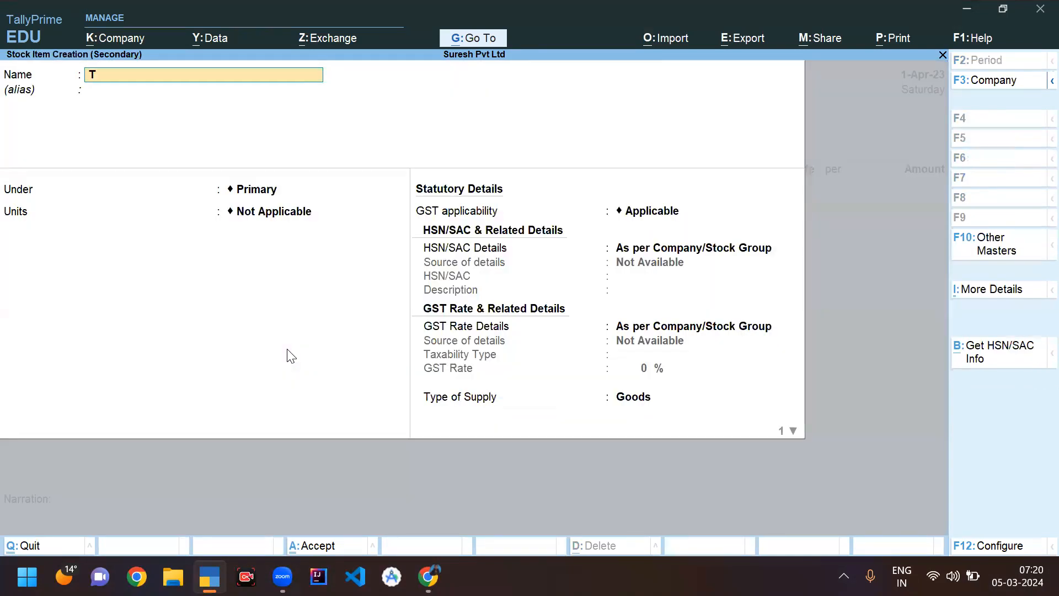
pyautogui.write('ouch Screen Laptop 14')
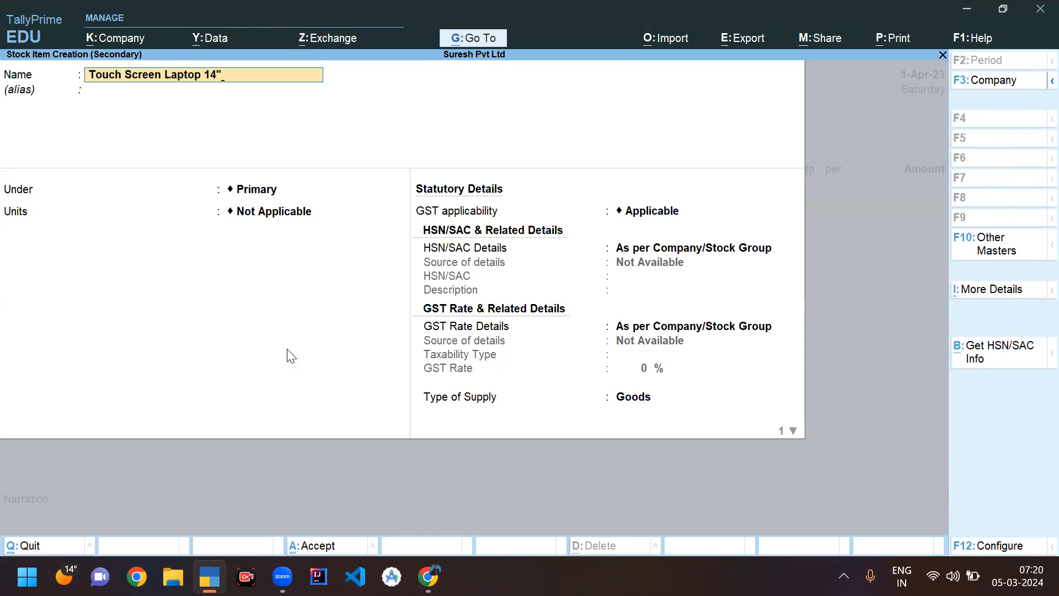
pyautogui.press('Return')
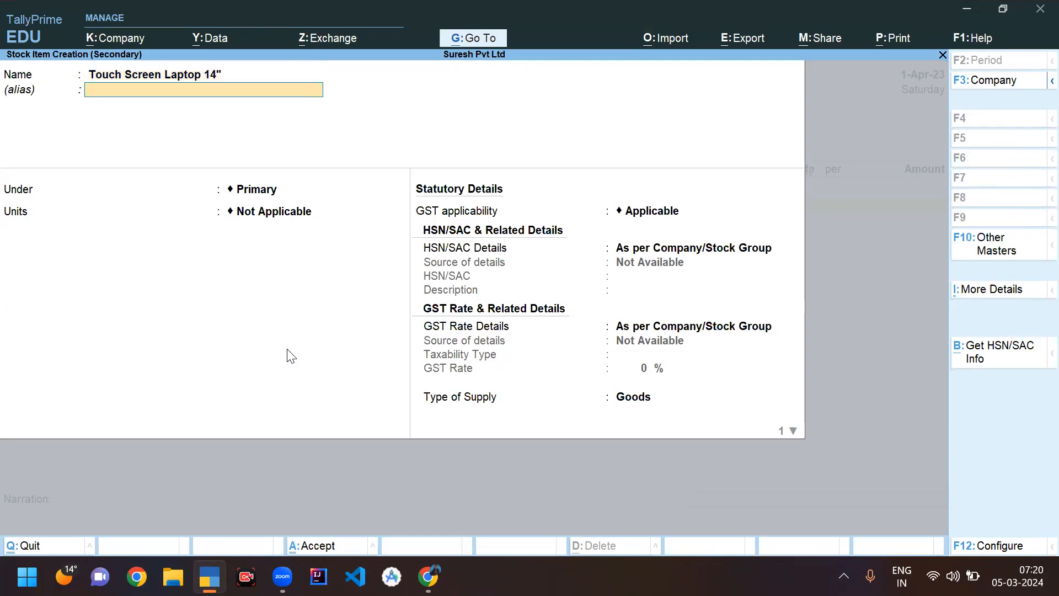
pyautogui.press('Return')
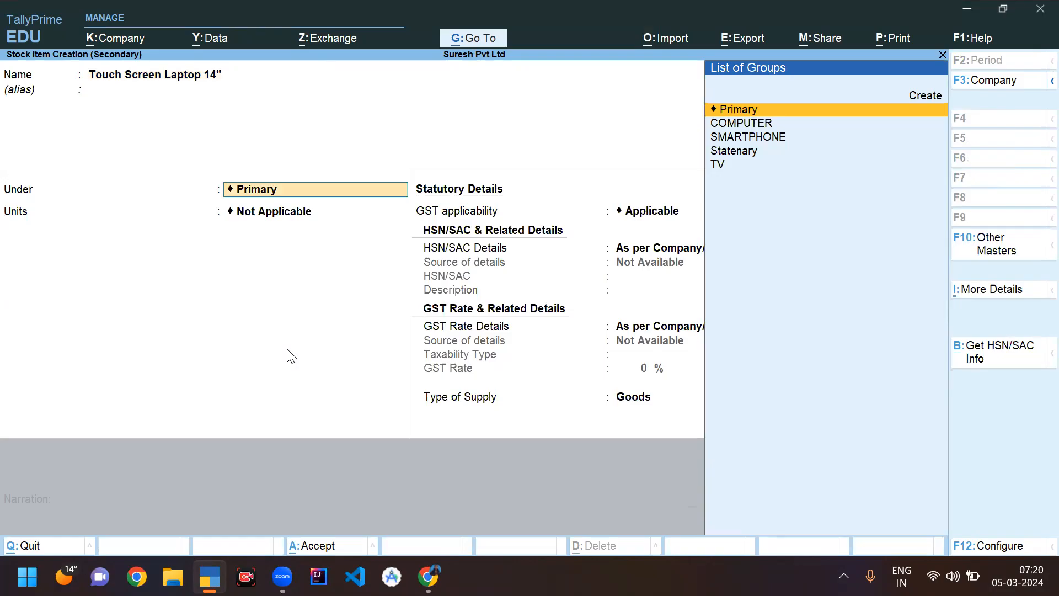
pyautogui.press('Up')
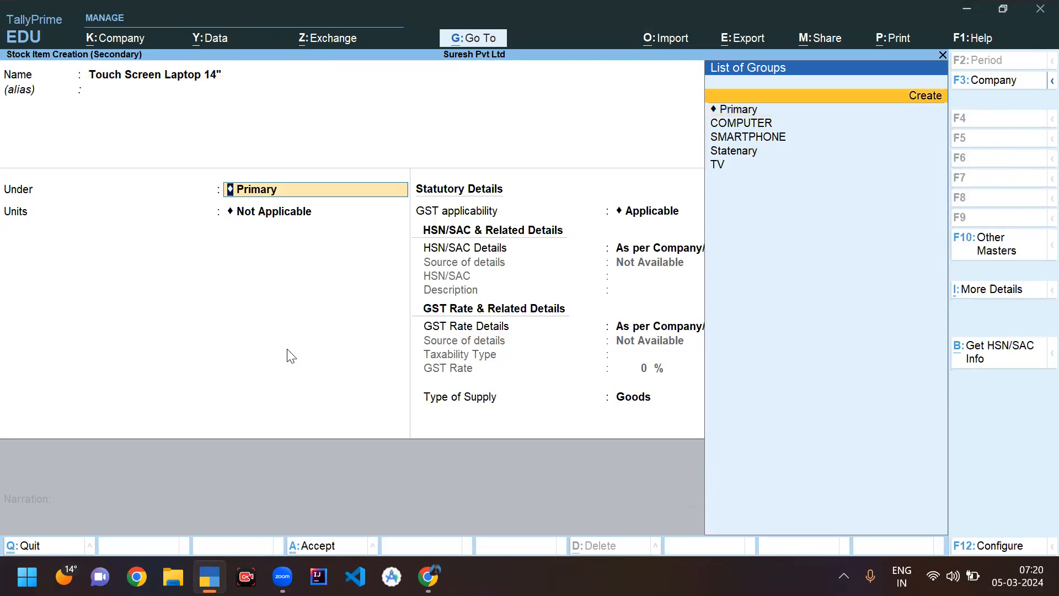
pyautogui.press('Return')
# Create stock group 'Laptop' under Primary and assign it to the laptop item.
pyautogui.write('Laptop')
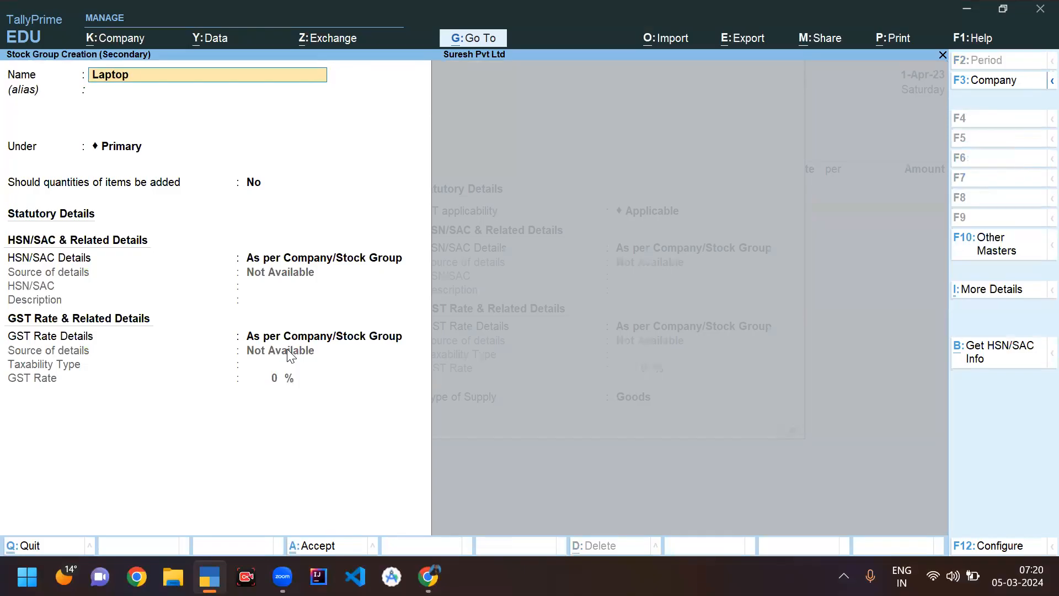
pyautogui.press('Return')
pyautogui.press('Return')
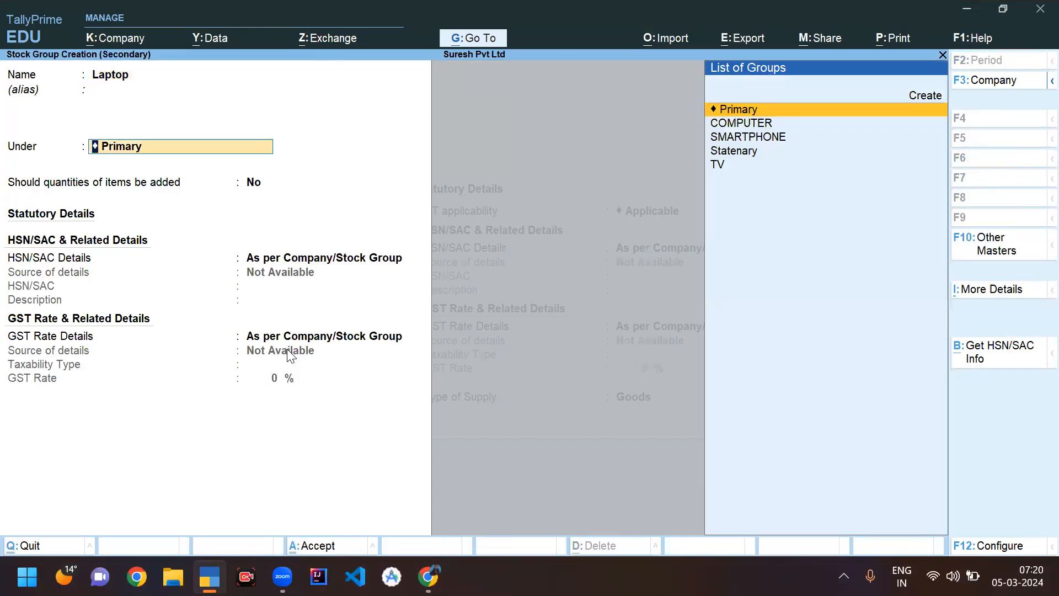
pyautogui.press('Return')
pyautogui.press('Return')
pyautogui.press('Return')
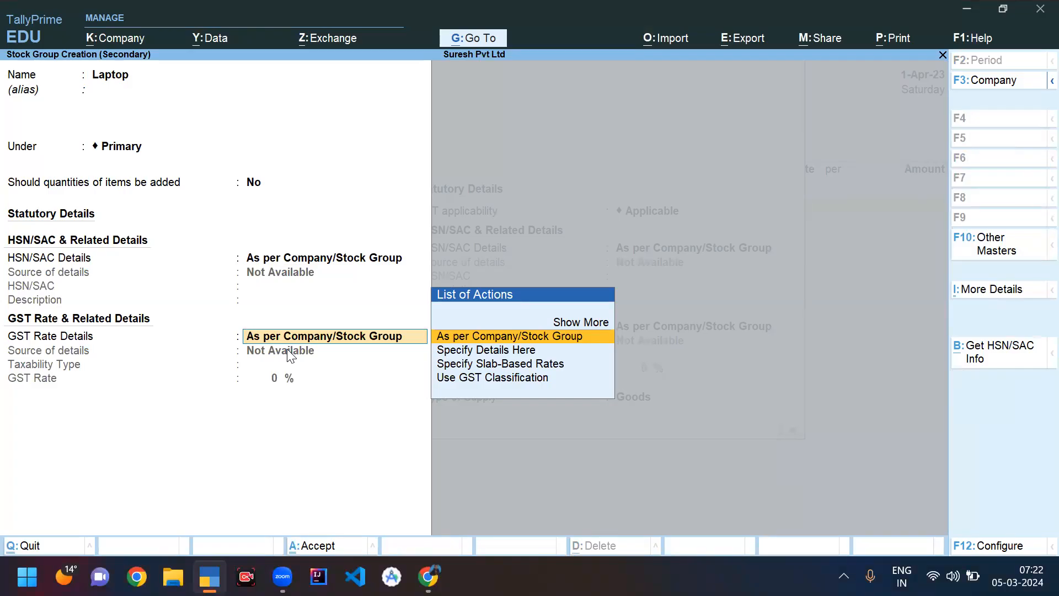
pyautogui.press('Return')
pyautogui.press('Return')
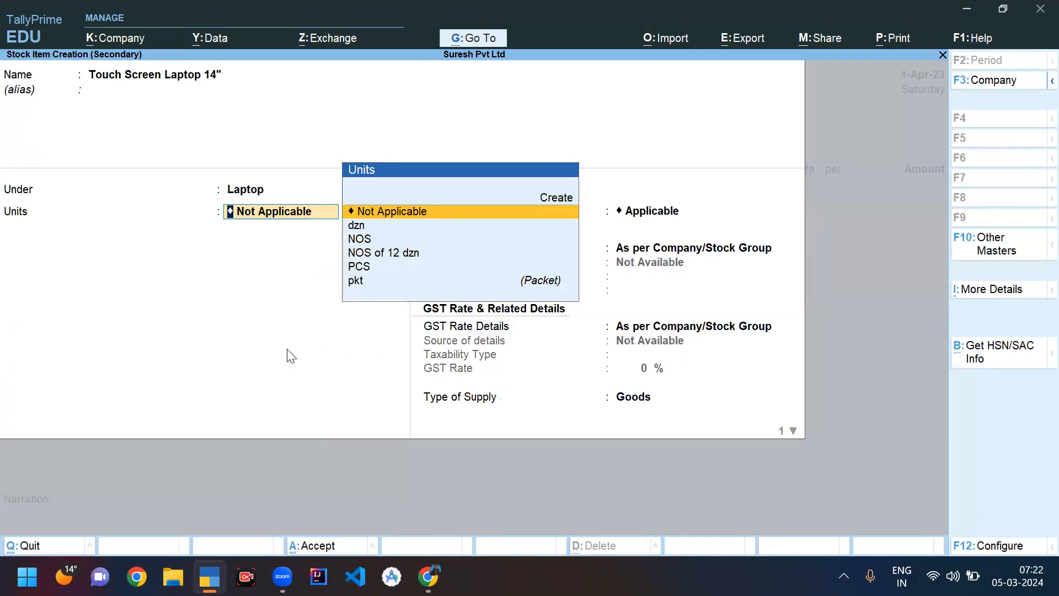
# Set the laptop item's unit to NOS, keep GST applicable, and choose Specify Details Here for HSN/SAC.
pyautogui.press('Down')
pyautogui.press('Down')
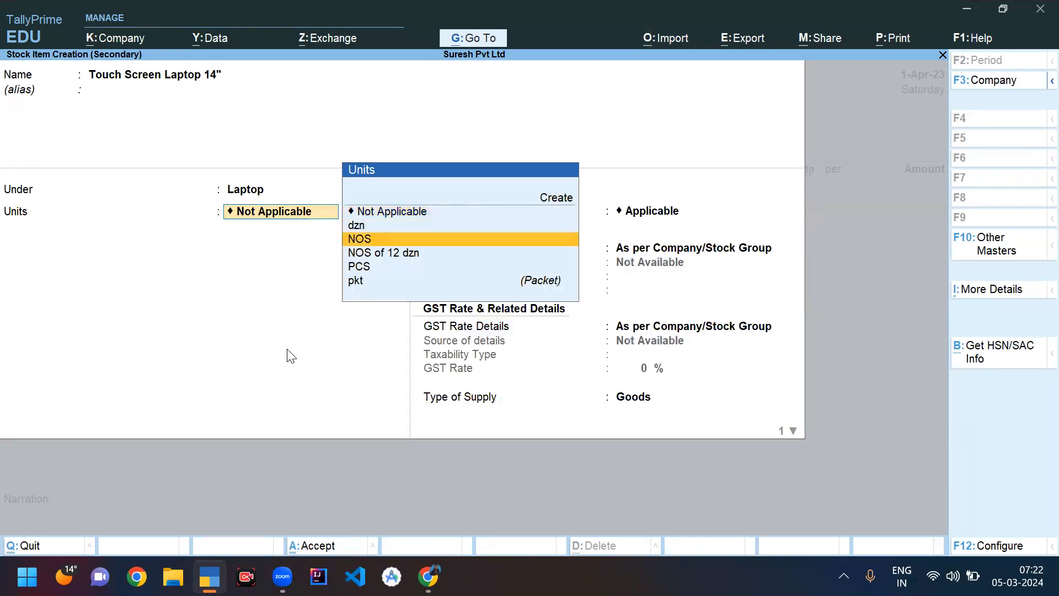
pyautogui.press('Return')
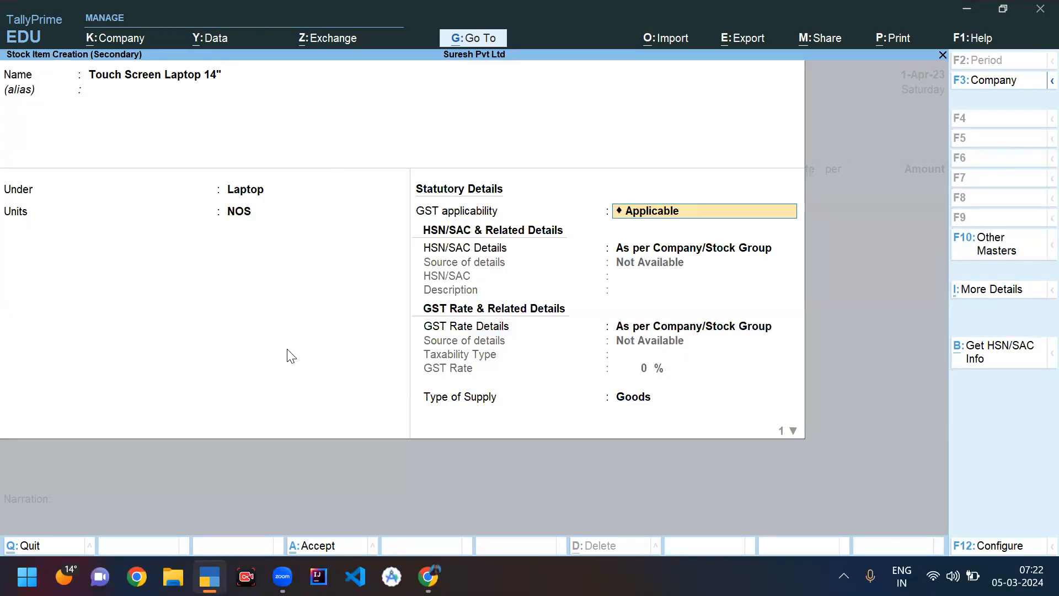
pyautogui.press('Return')
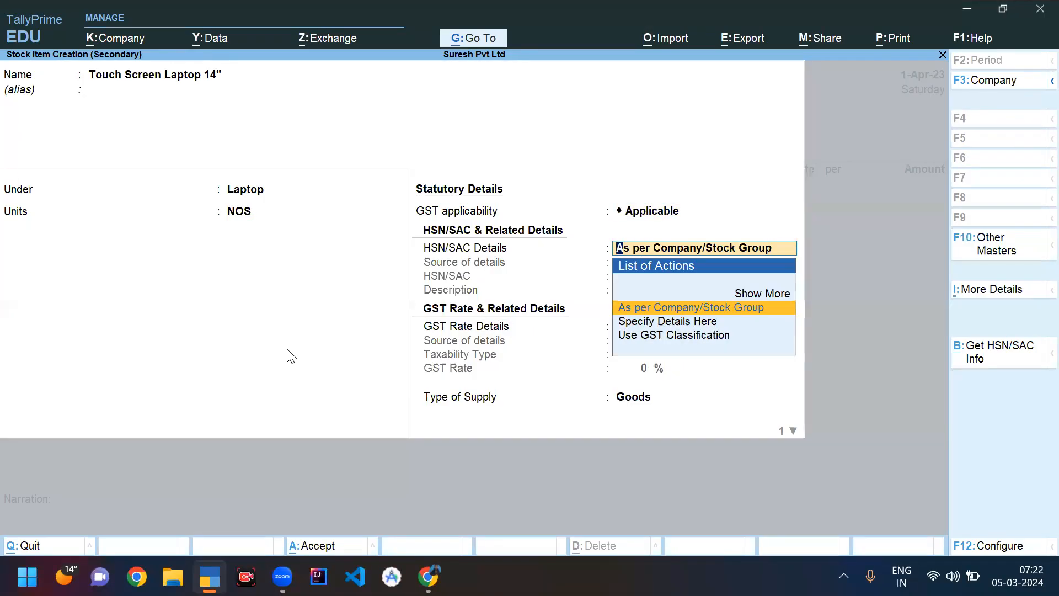
pyautogui.press('Down')
pyautogui.press('Return')
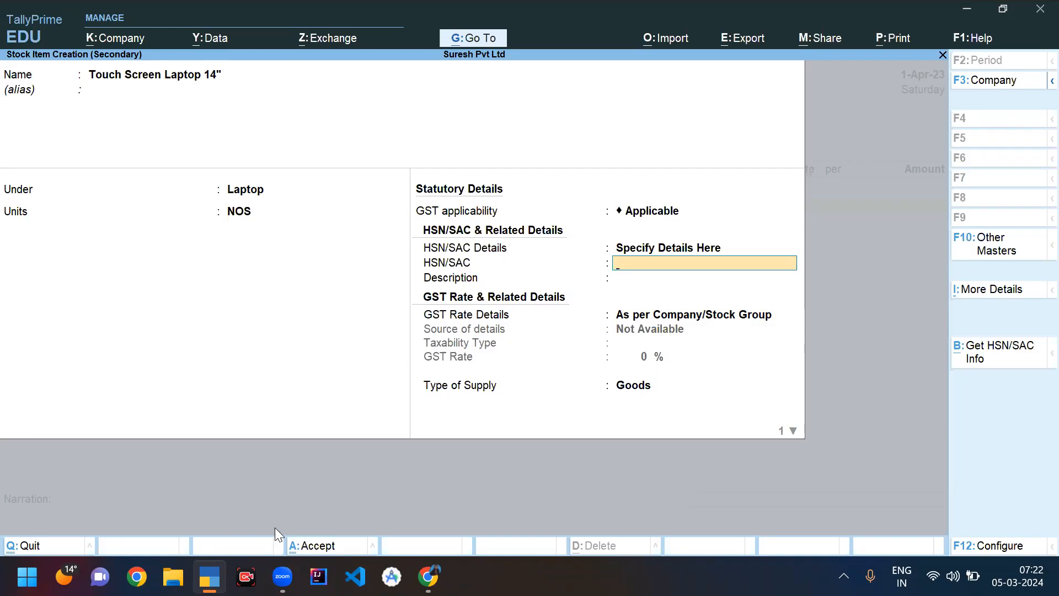
pyautogui.click(427, 576)
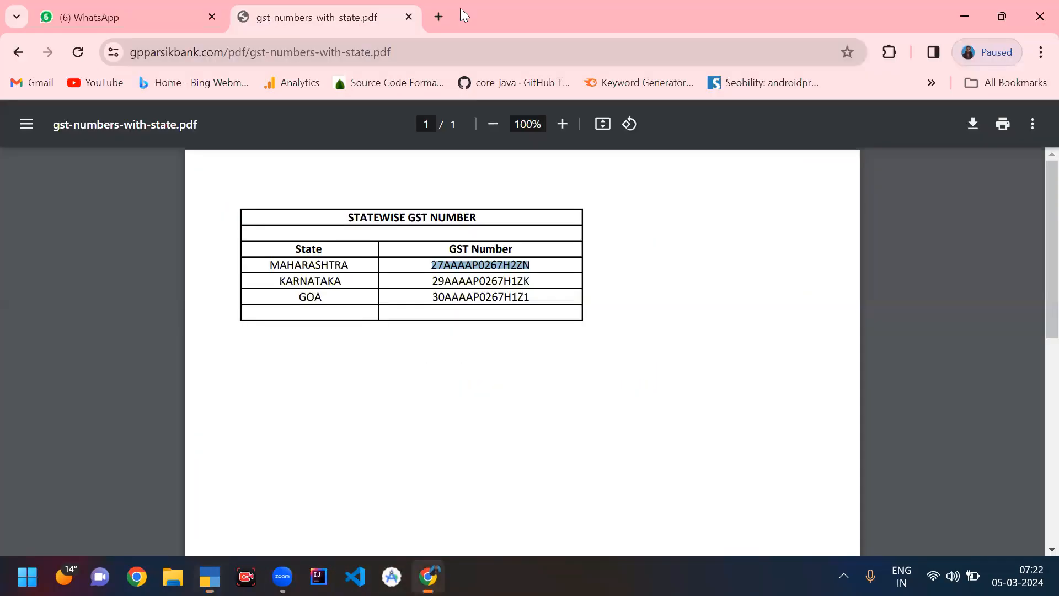
# Search Google for 'hsn code for laptop' to find code 8471, then return to TallyPrime.
pyautogui.click(439, 16)
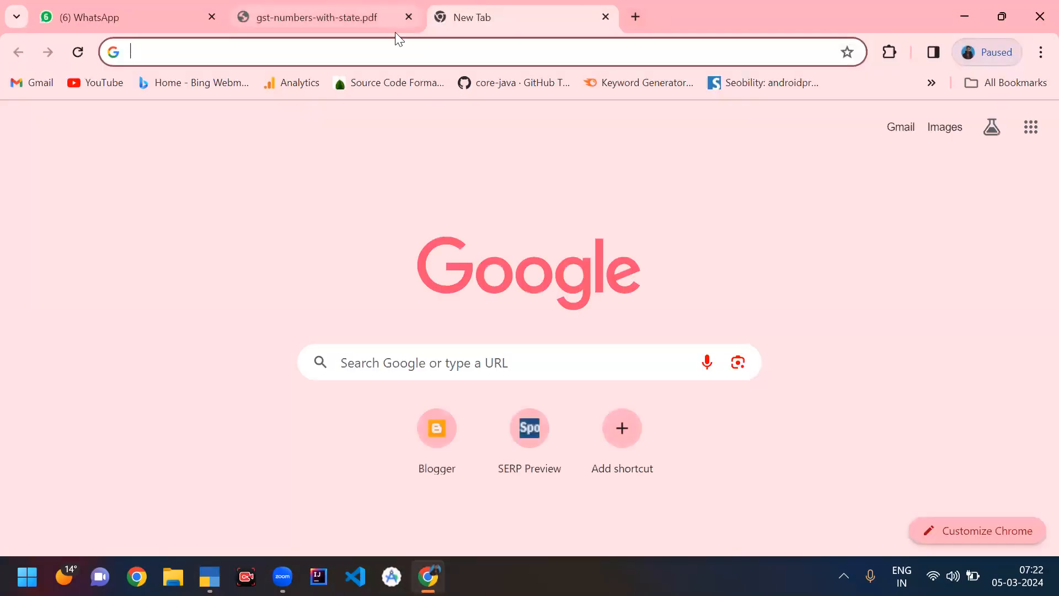
pyautogui.write('hsn co')
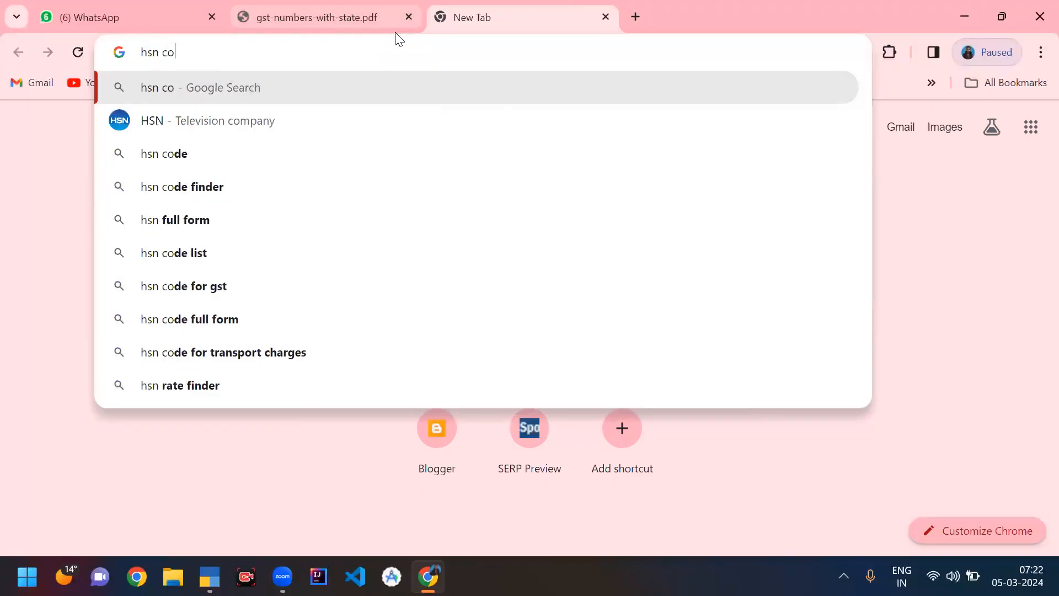
pyautogui.write('de ')
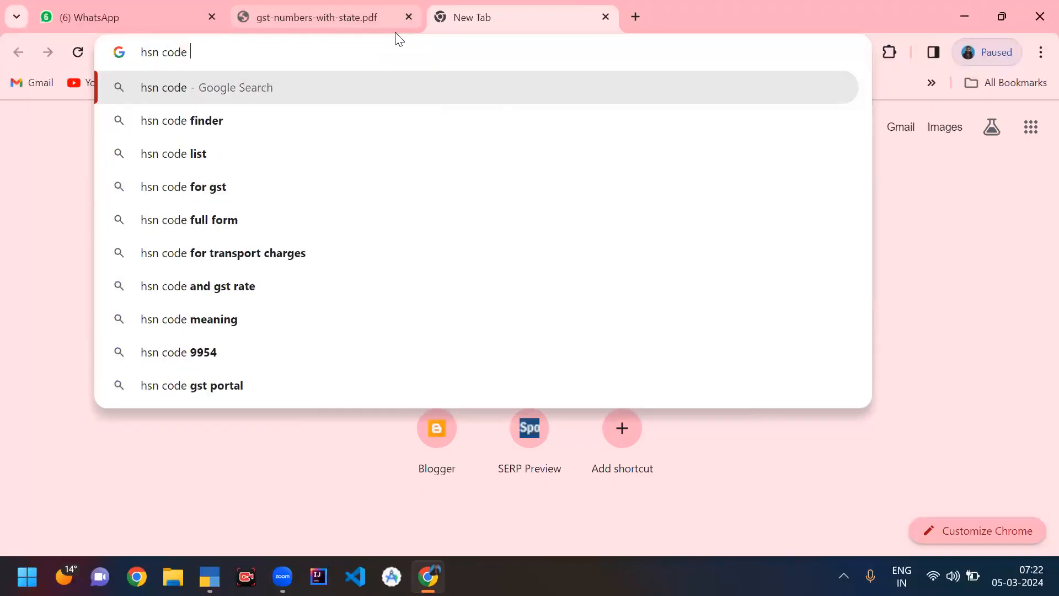
pyautogui.write('for laptop')
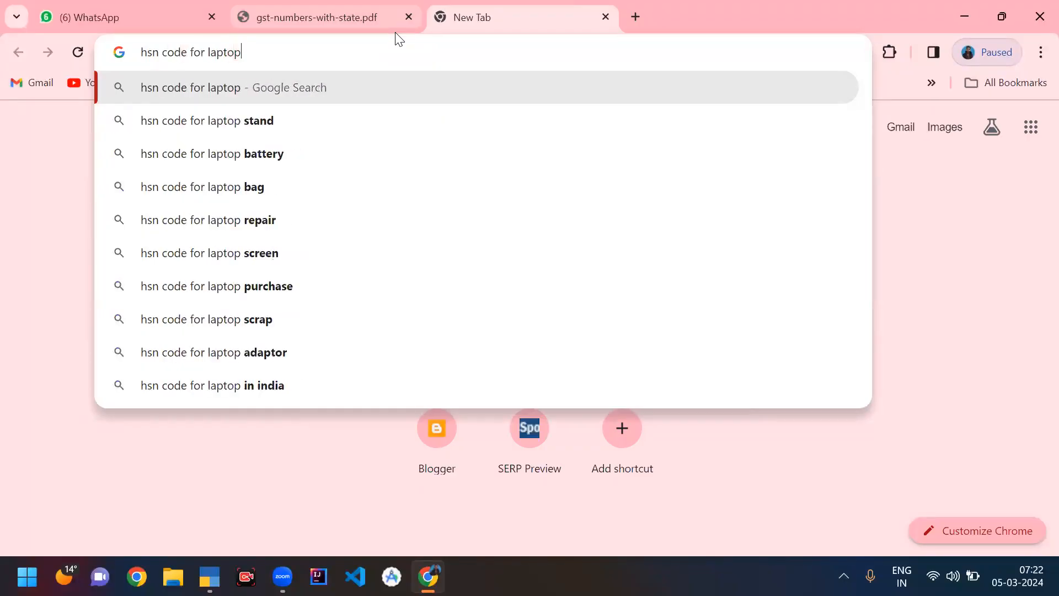
pyautogui.press('Return')
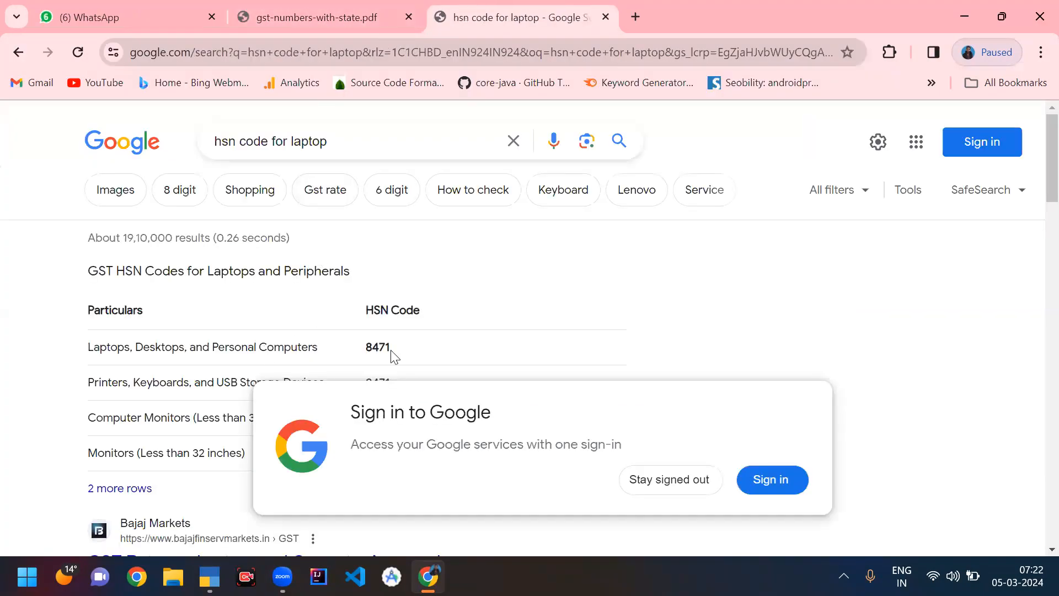
pyautogui.hotkey('alt', 'Tab')
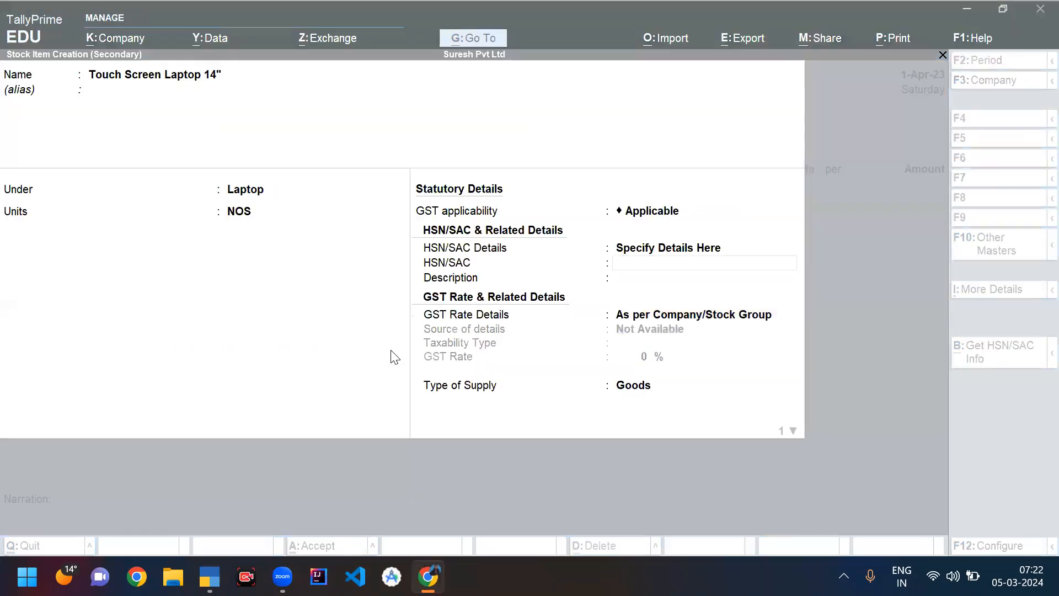
# Give the laptop item HSN/SAC 8471 and the description 'Gst Item Touch Screen Hp Laptop'.
pyautogui.write('8471')
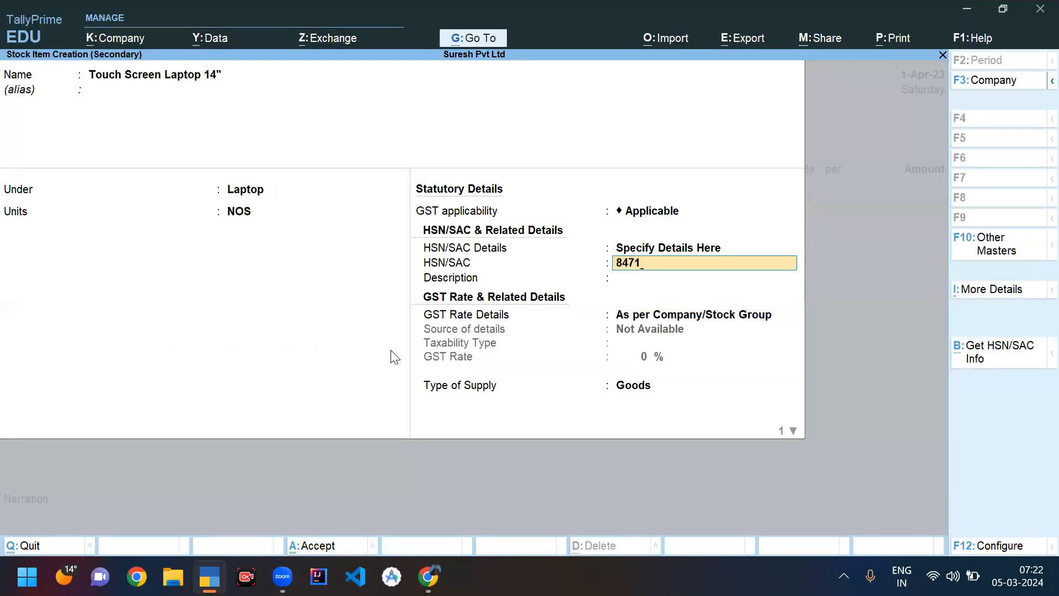
pyautogui.press('Return')
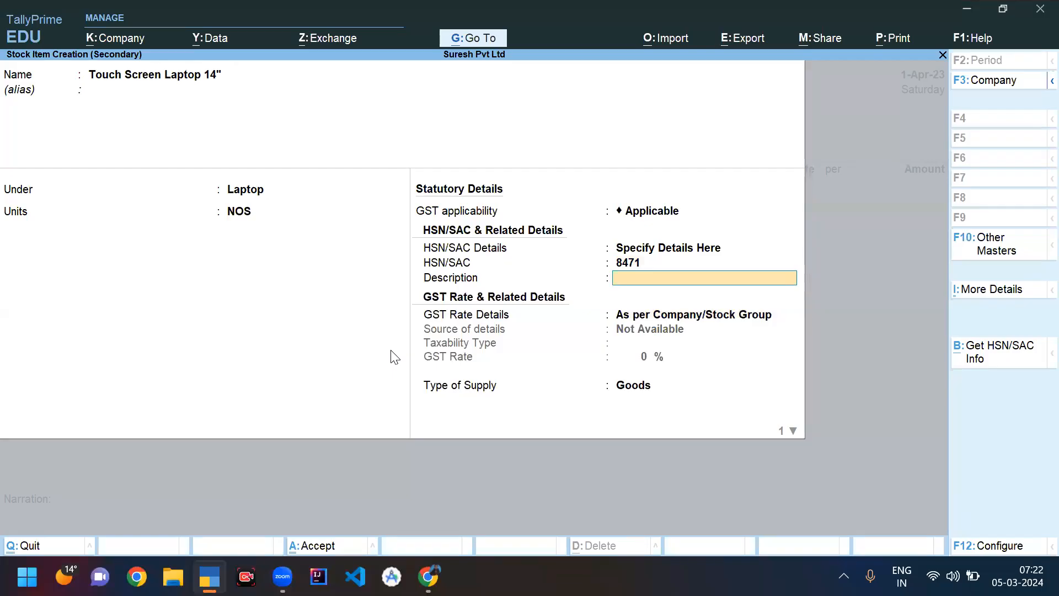
pyautogui.write('Gst Item touch Sc')
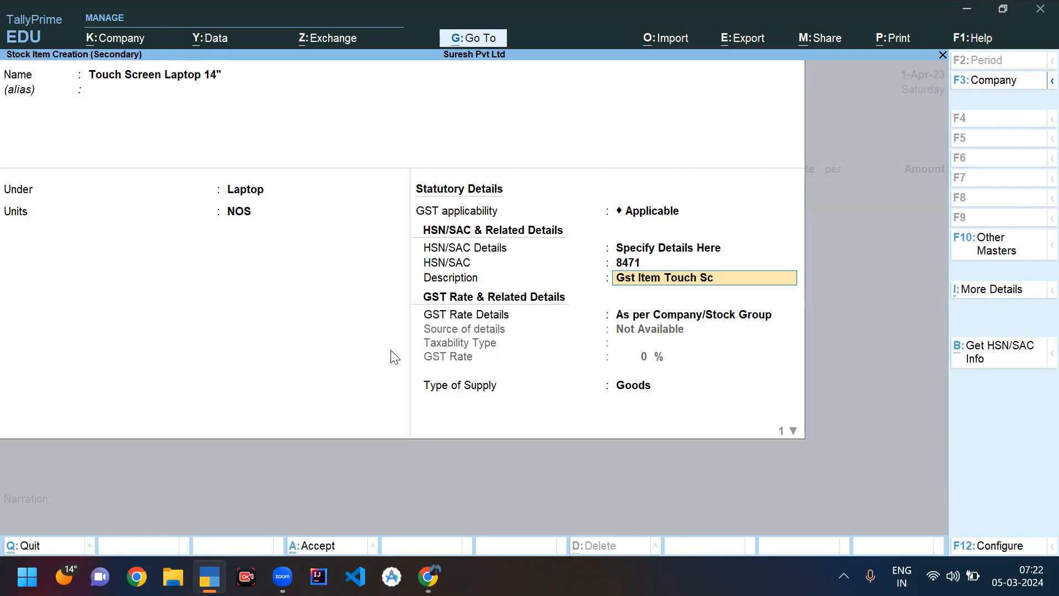
pyautogui.write('reen Hp Laptop')
pyautogui.press('Return')
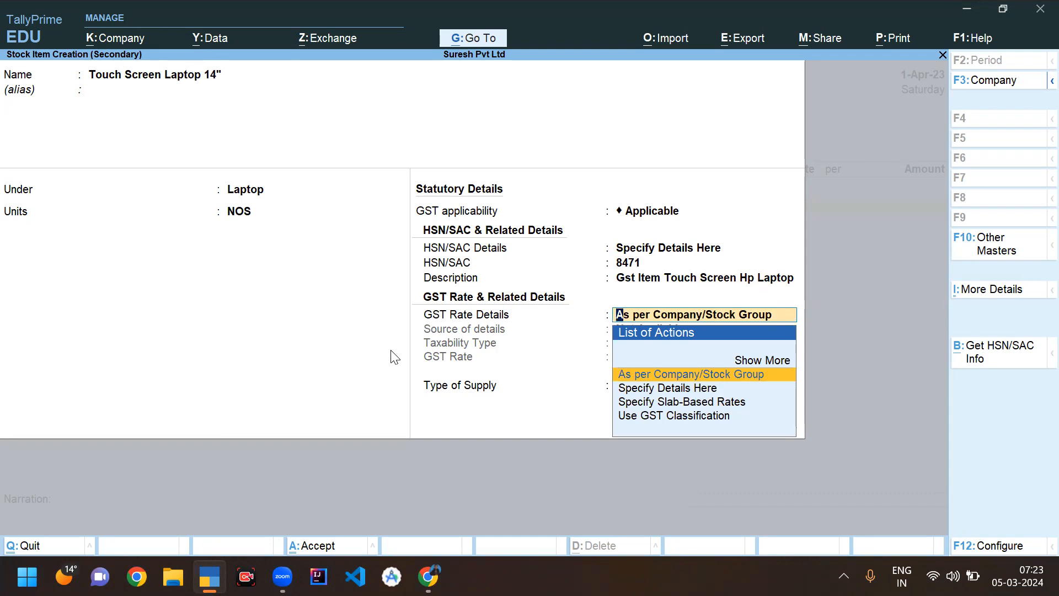
# Set GST rate details to Specify Details Here with Taxable taxability, then switch to the browser.
pyautogui.press('Down')
pyautogui.press('Return')
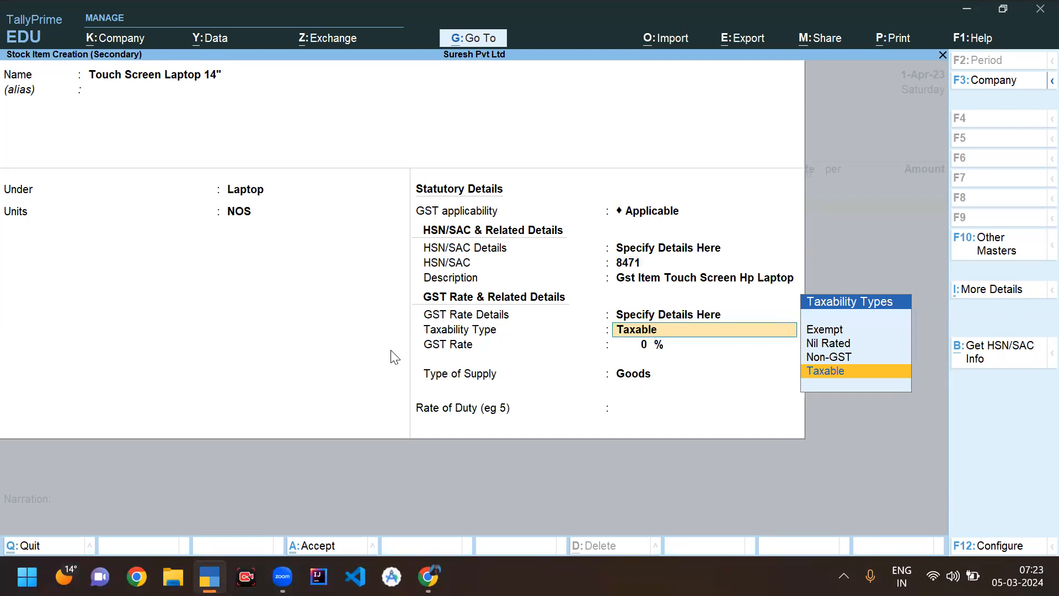
pyautogui.press('Return')
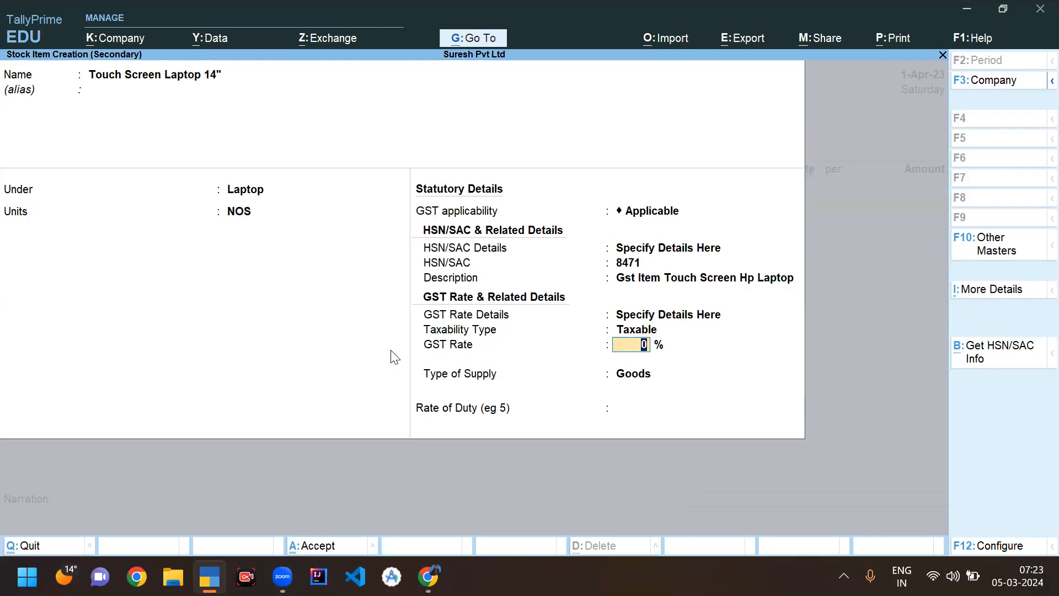
pyautogui.hotkey('alt', 'Tab')
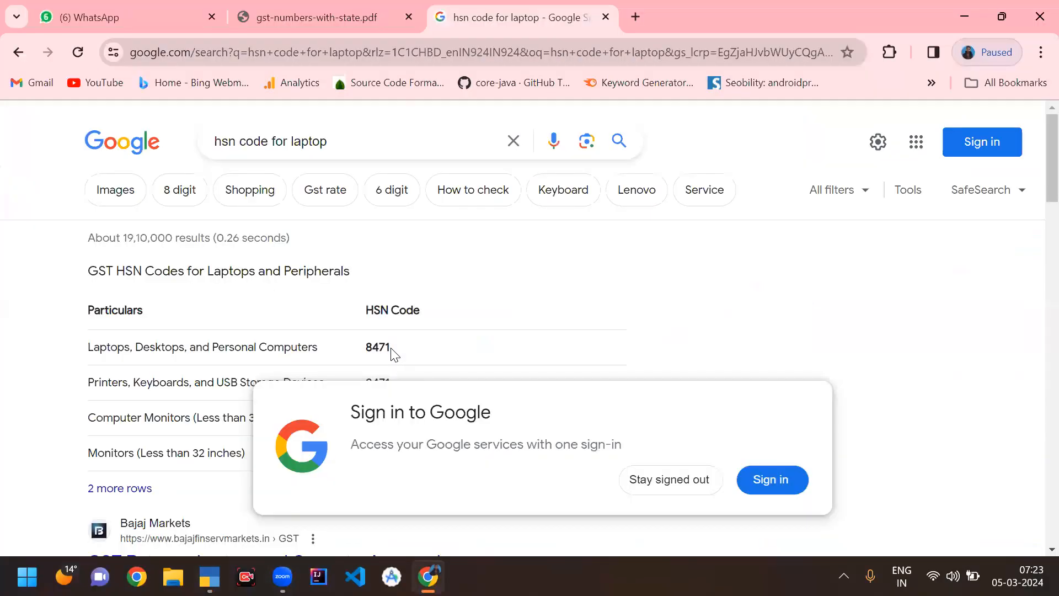
# Search Google for 'gst rate on laptop in india' to confirm 18%, then return to TallyPrime.
pyautogui.moveTo(335, 139); pyautogui.dragTo(225, 142)
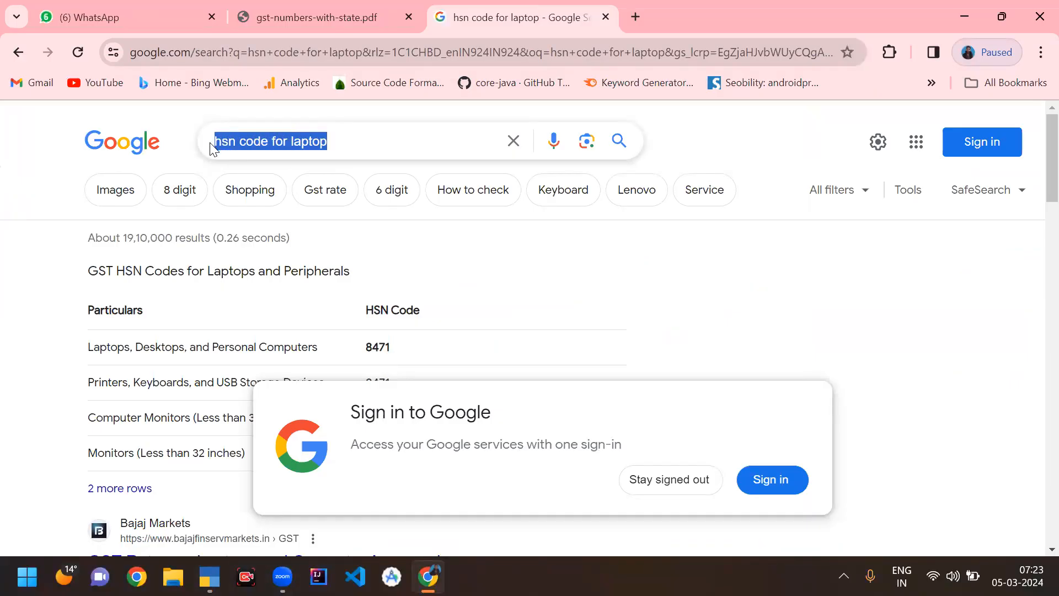
pyautogui.write('gst rate on lapto')
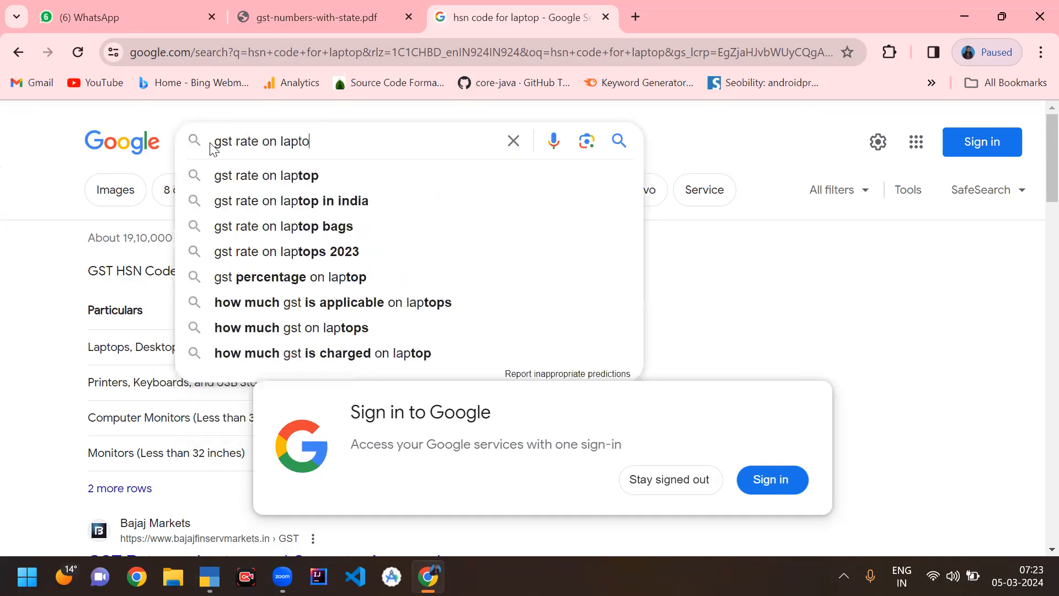
pyautogui.write('p')
pyautogui.write(' in india')
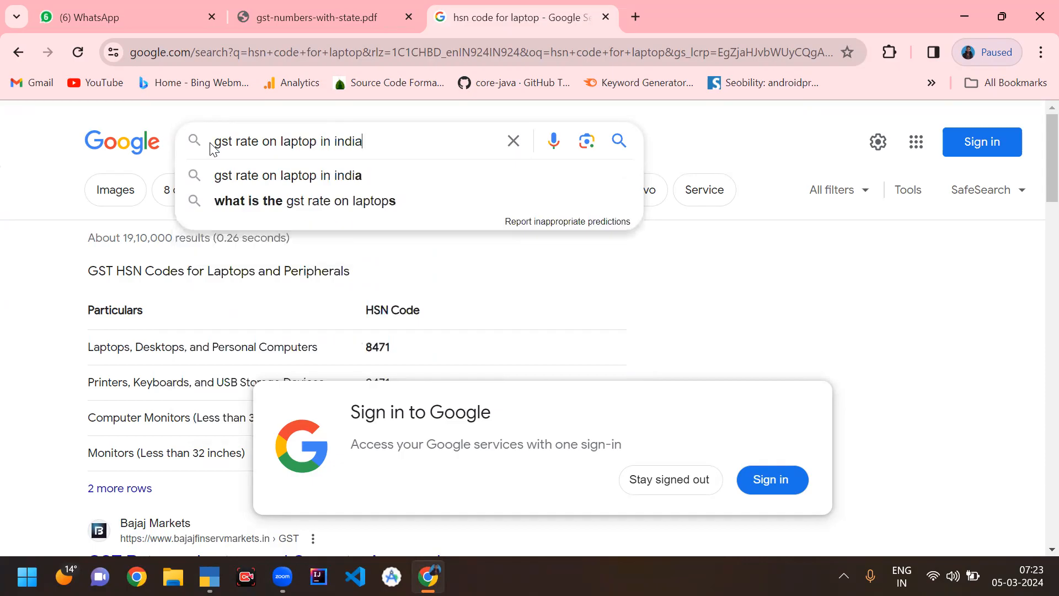
pyautogui.press('Return')
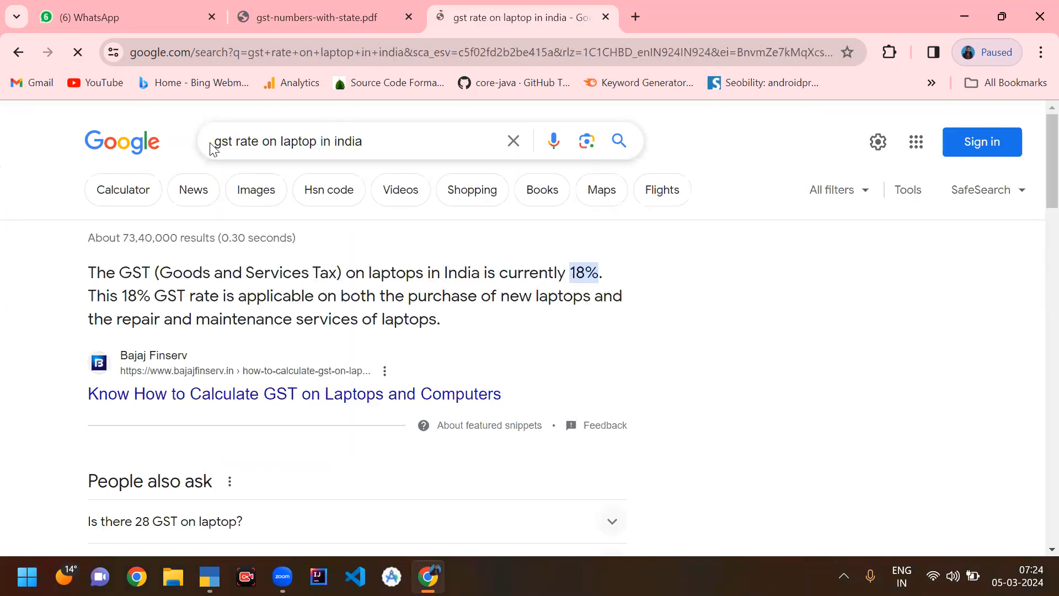
pyautogui.hotkey('alt', 'Tab')
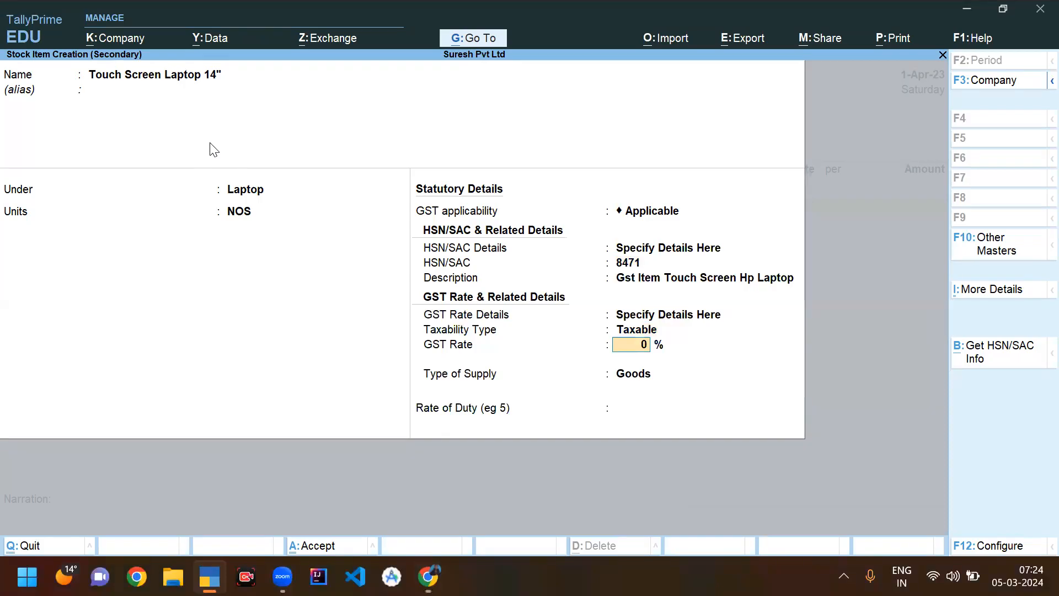
# Enter the 18% GST rate, keep Goods supply and rate of duty 0, and save the laptop item.
pyautogui.write('18')
pyautogui.press('Return')
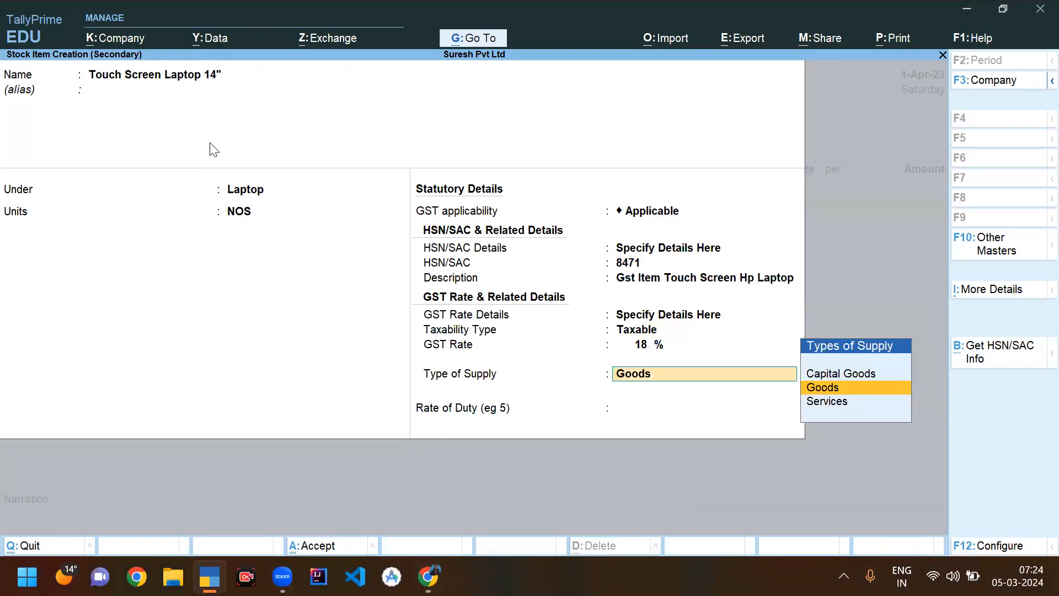
pyautogui.press('Return')
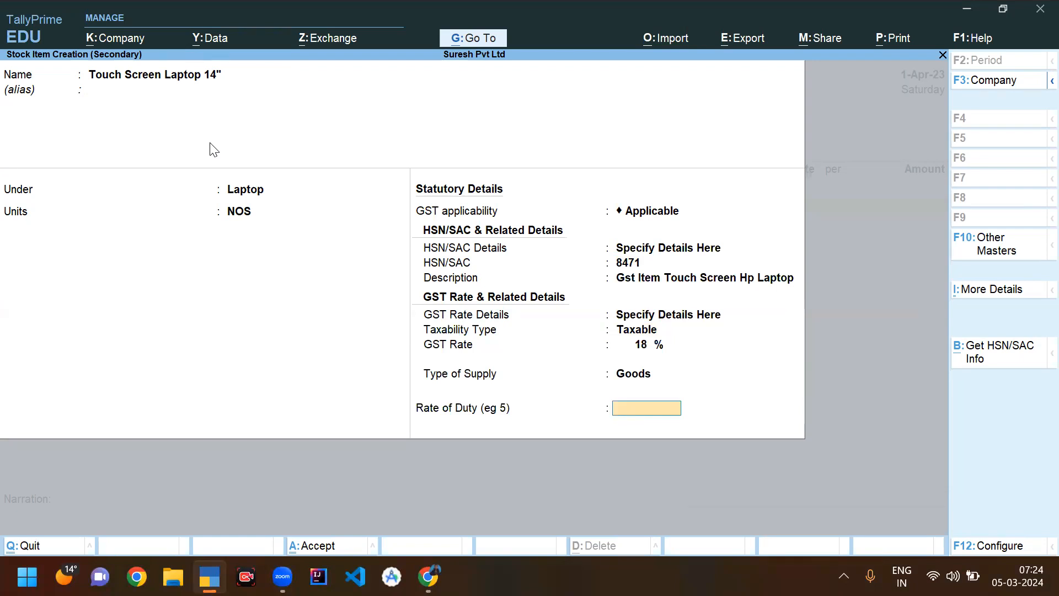
pyautogui.press('Return')
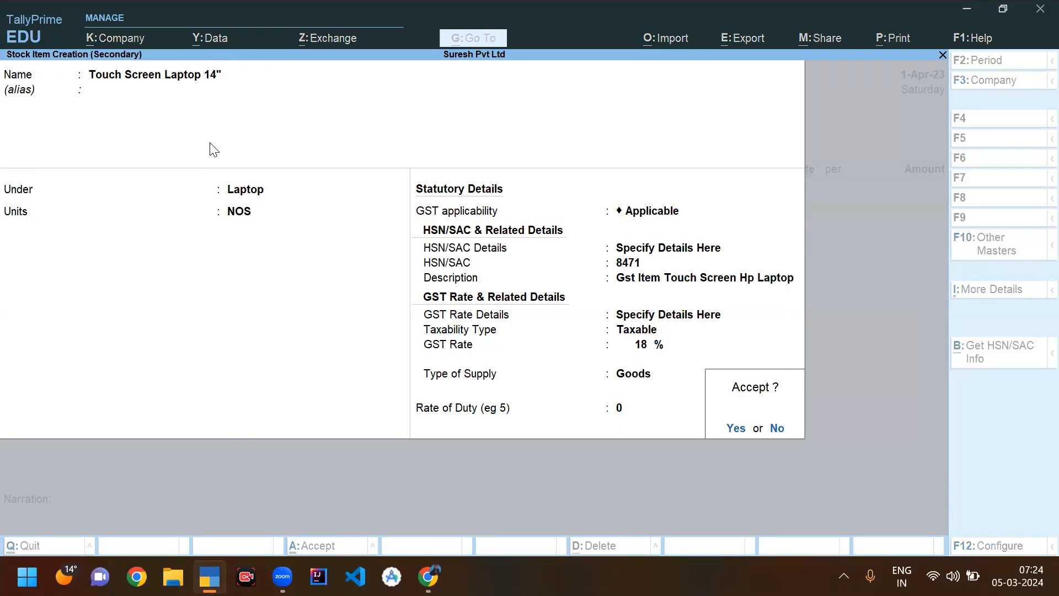
pyautogui.press('Return')
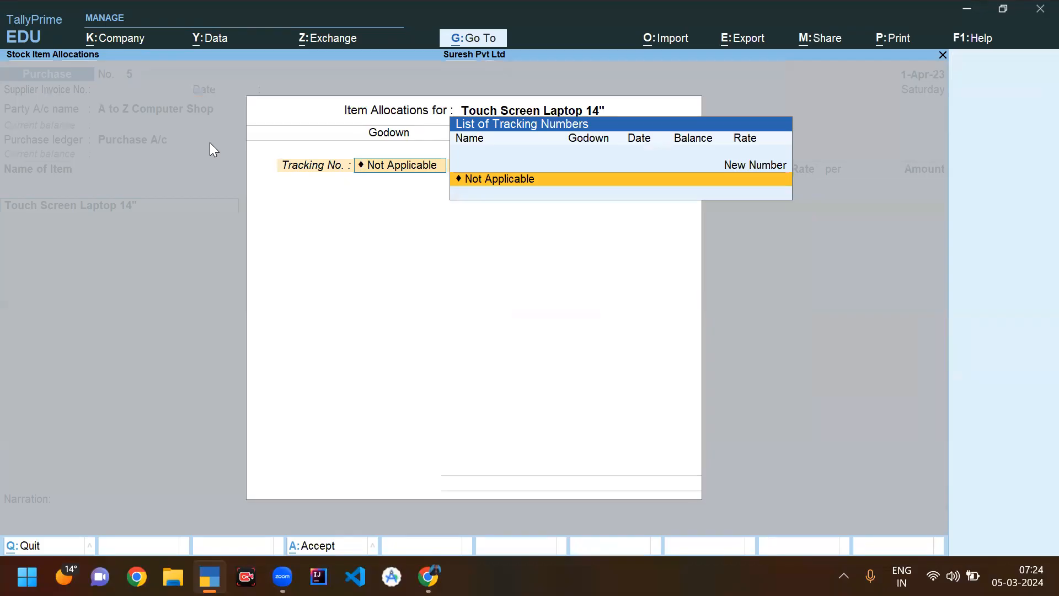
# Allocate 1 NOS of the laptop from the DADAR godown at 56,000, with tracking and order numbers Not Applicable.
pyautogui.press('Return')
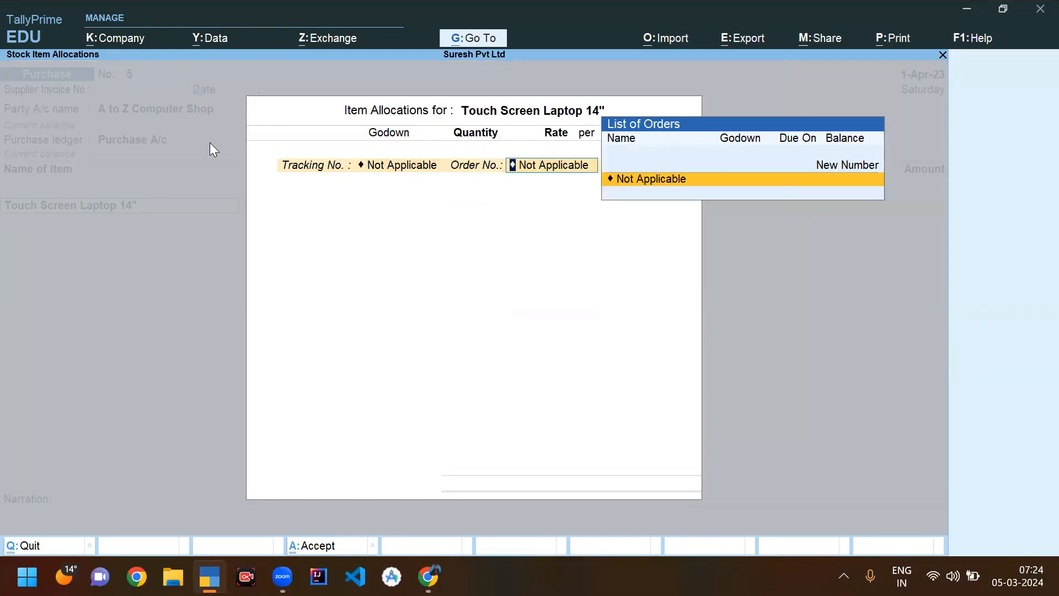
pyautogui.press('Return')
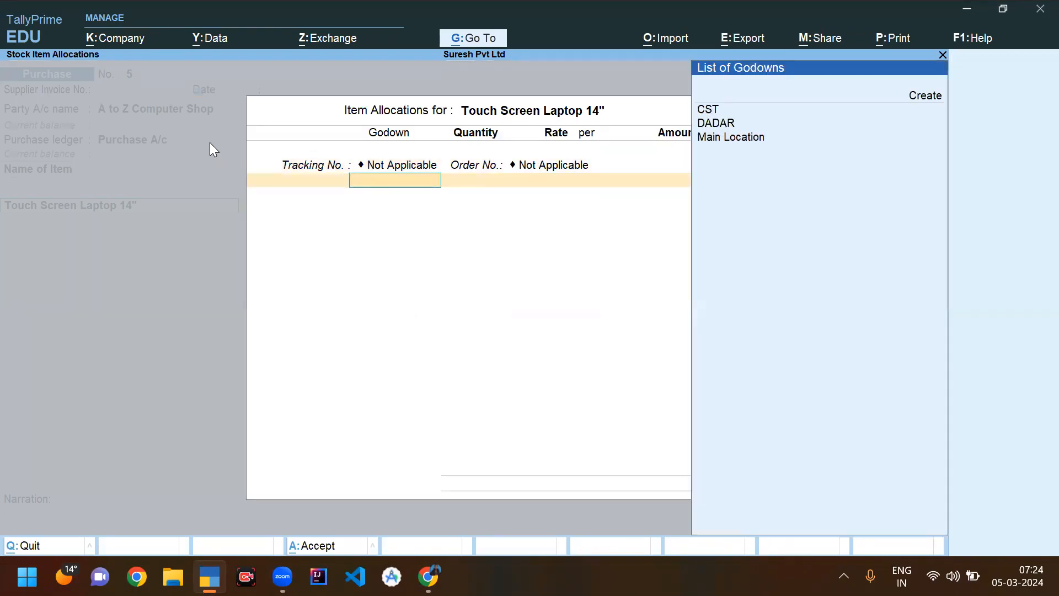
pyautogui.press('Down')
pyautogui.press('Down')
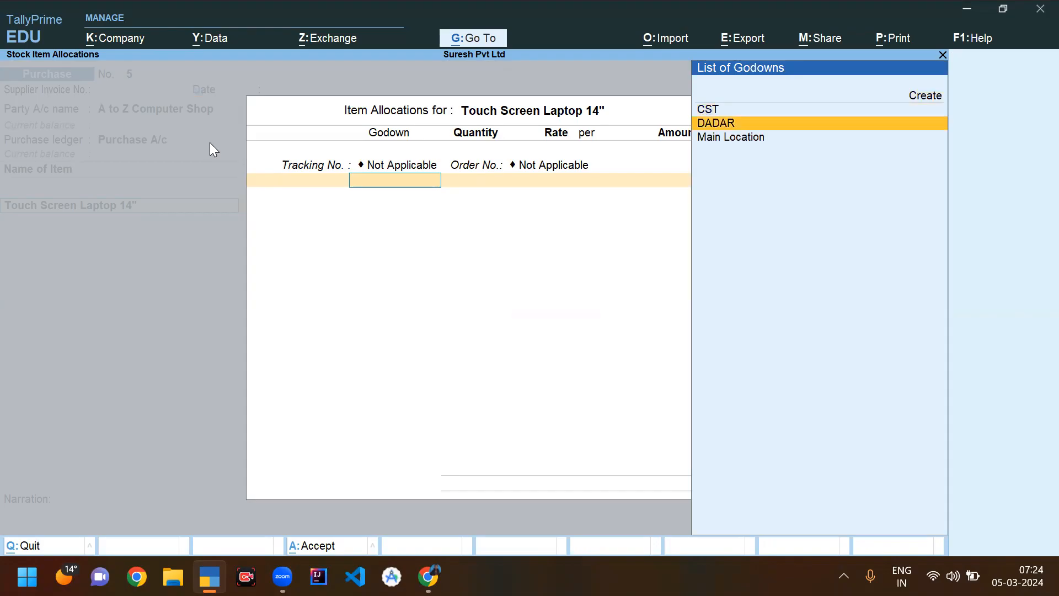
pyautogui.press('Return')
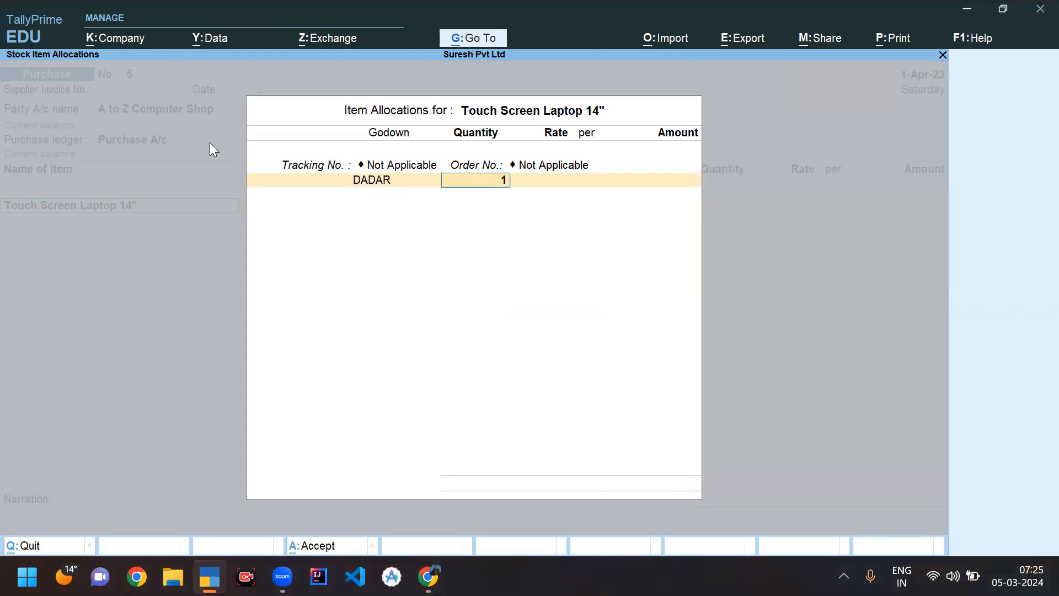
pyautogui.press('Return')
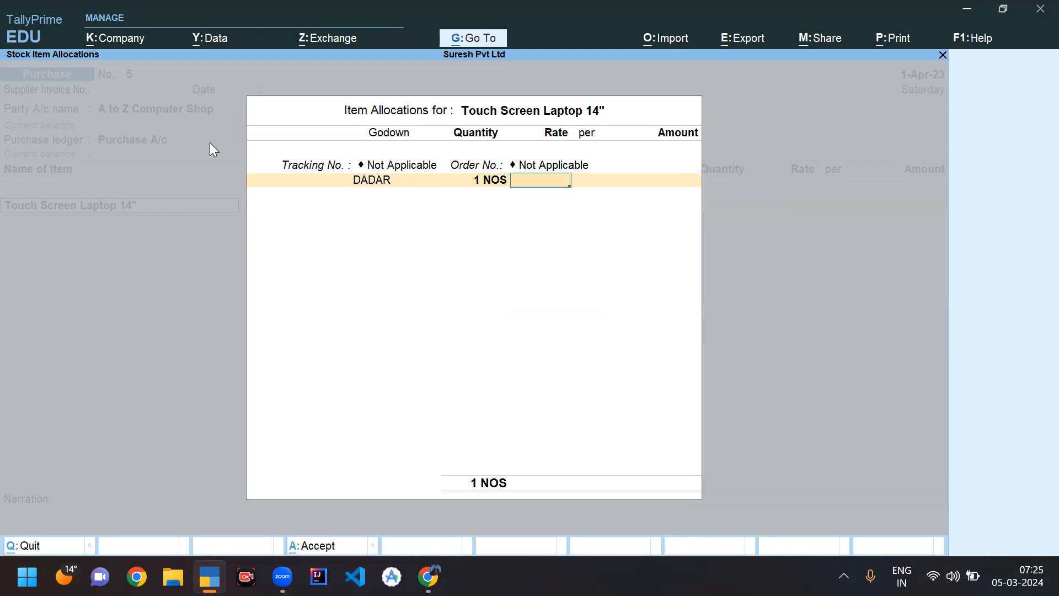
pyautogui.write('56000')
pyautogui.press('Return')
pyautogui.press('Return')
pyautogui.press('Return')
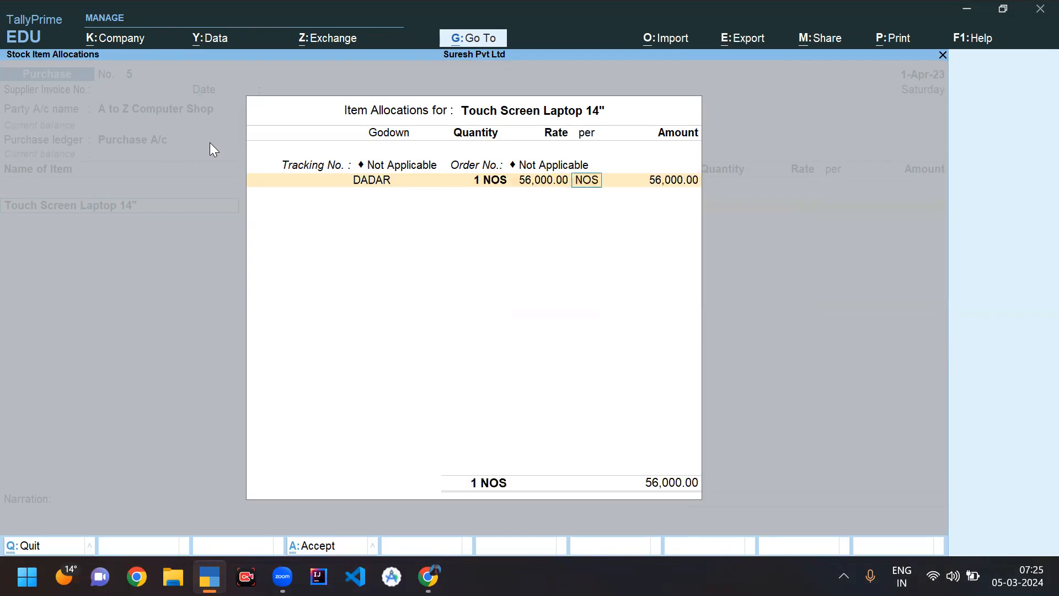
pyautogui.press('Return')
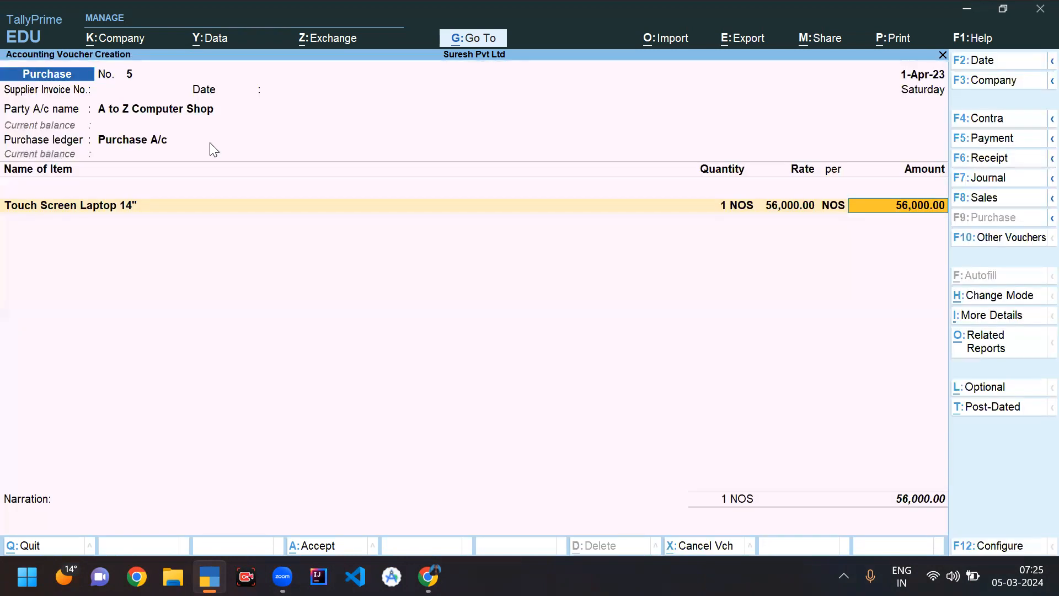
# Accept the laptop's amount and switch the new voucher line to a ledger entry.
pyautogui.press('Return')
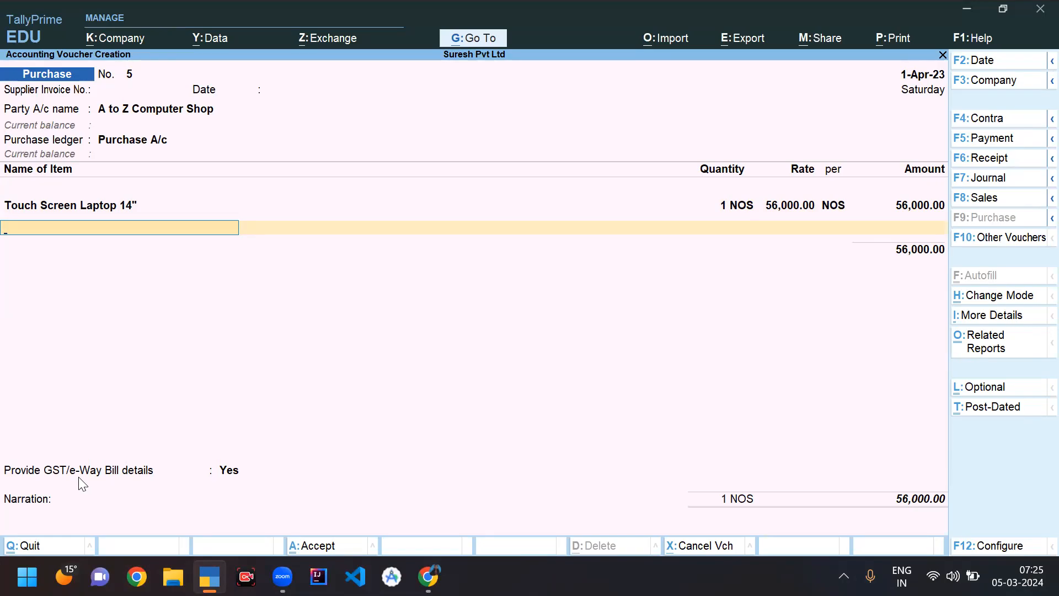
pyautogui.press('Return')
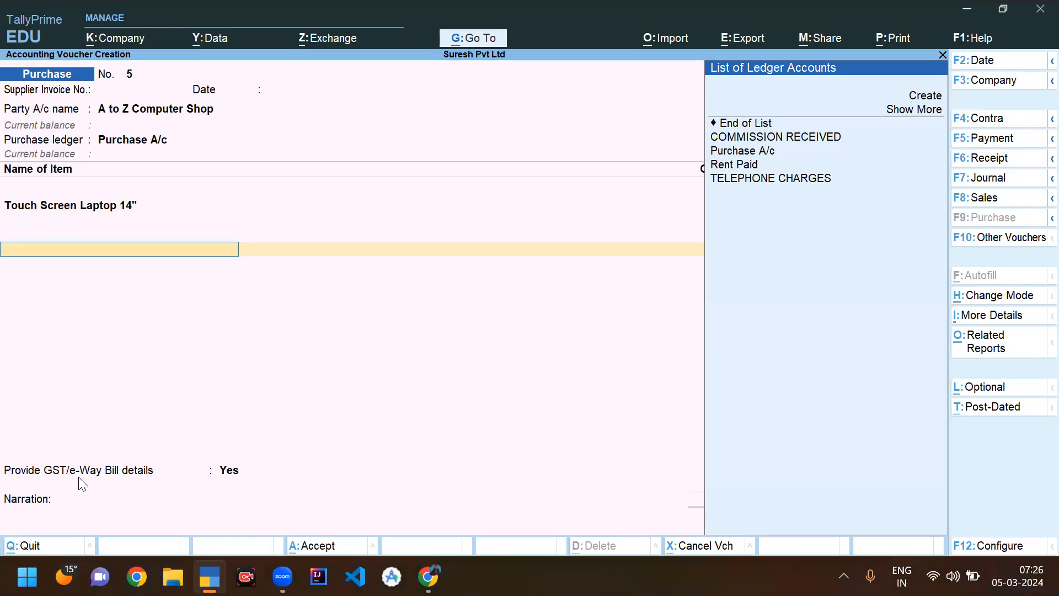
pyautogui.press('BackSpace')
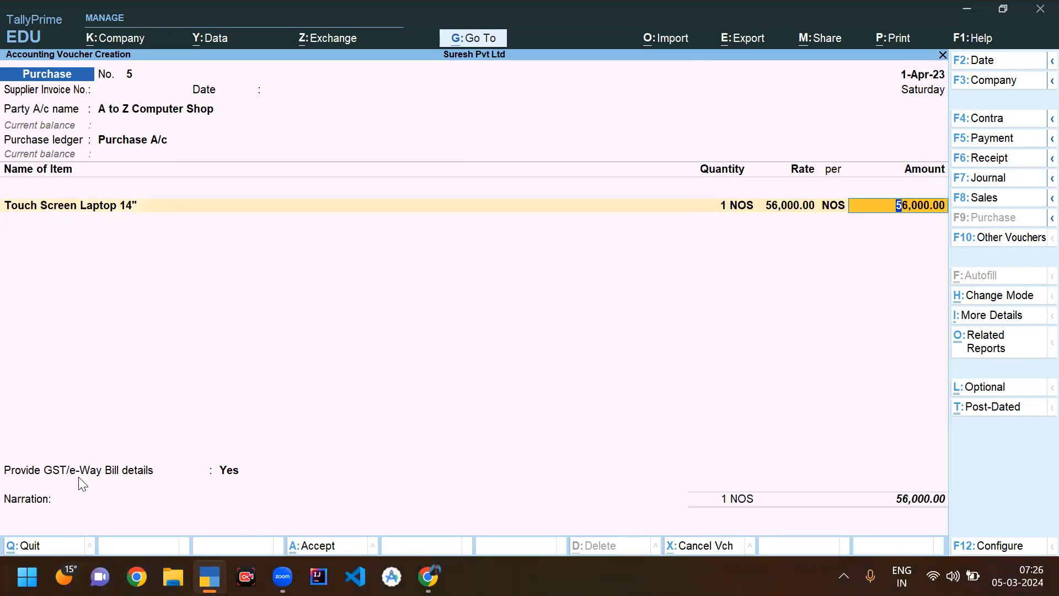
pyautogui.press('Return')
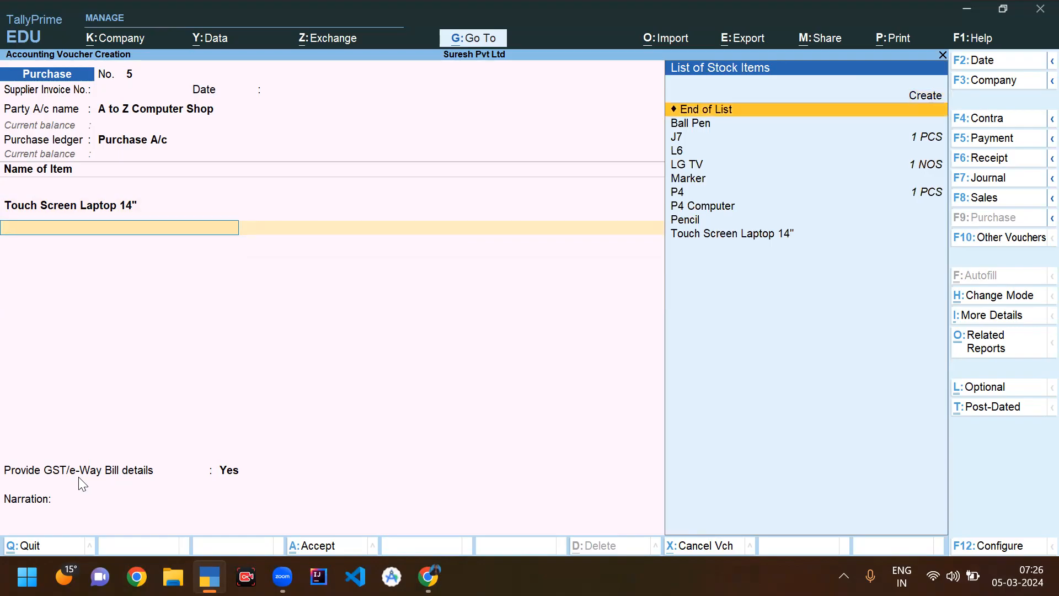
pyautogui.press('Return')
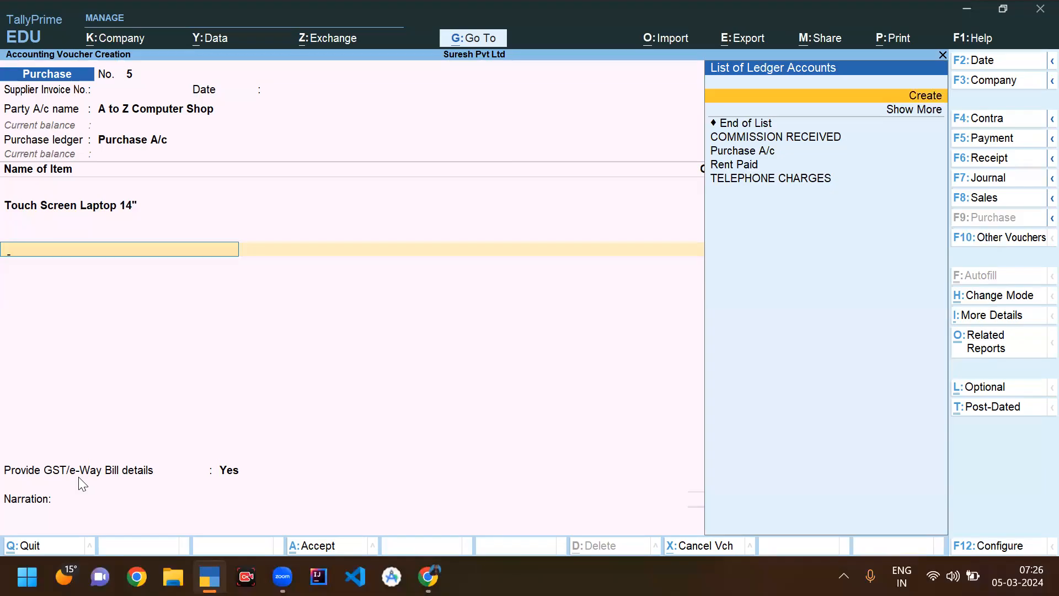
# Create a CGST ledger under Duties & Taxes, type GST, tax type CGST, rounding Not Applicable.
pyautogui.press('Return')
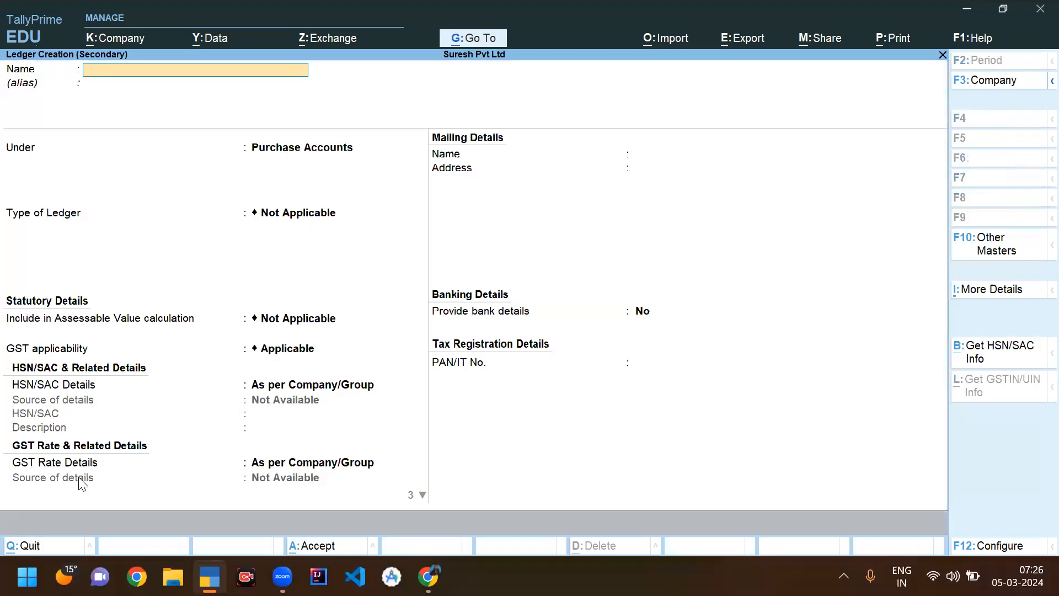
pyautogui.write('CGST')
pyautogui.press('Return')
pyautogui.press('Return')
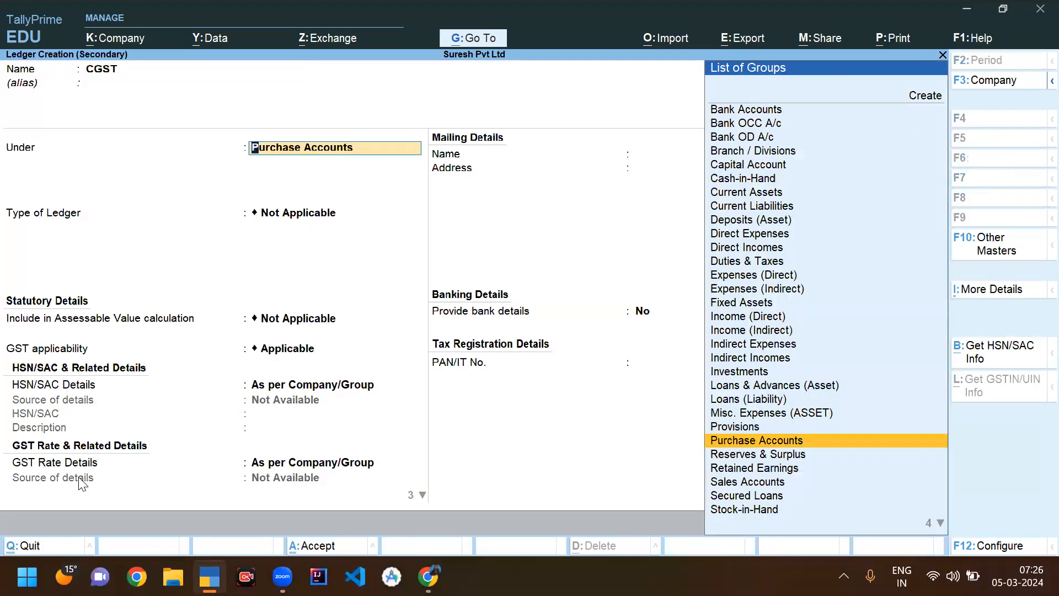
pyautogui.write('Dut')
pyautogui.press('Return')
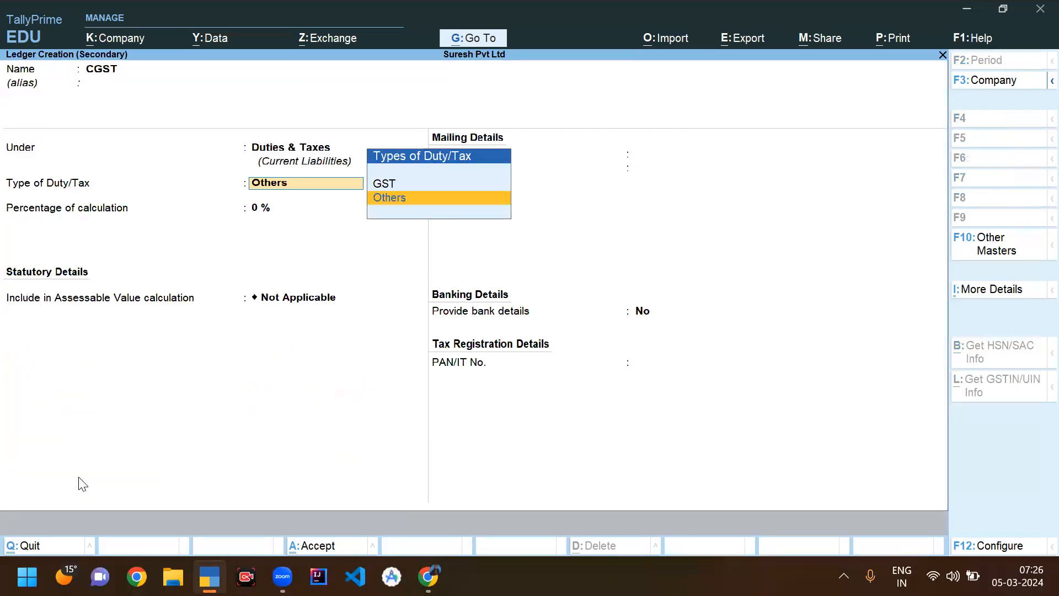
pyautogui.press('Up')
pyautogui.press('Return')
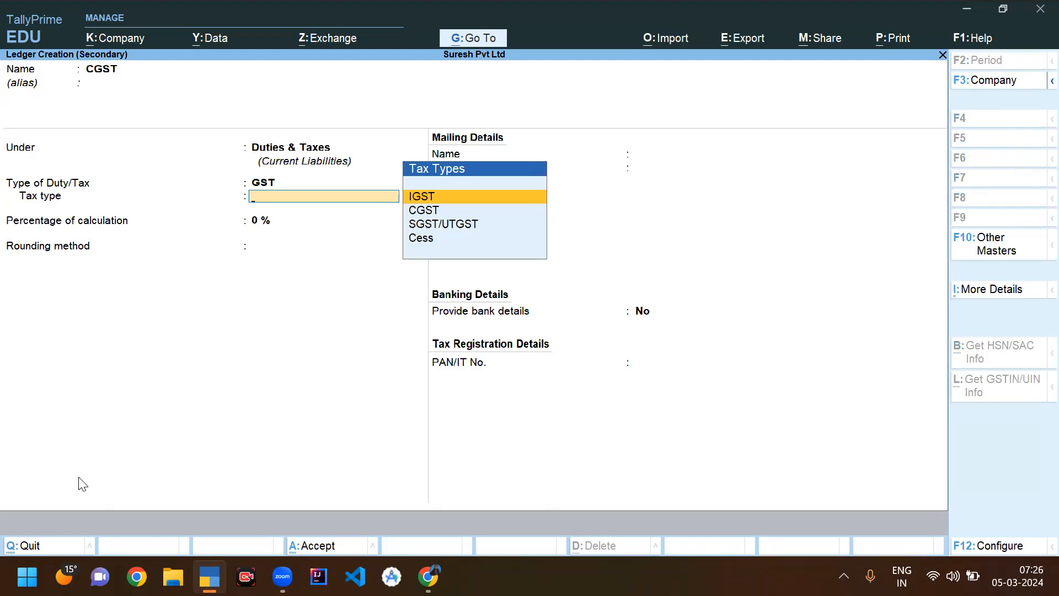
pyautogui.press('Down')
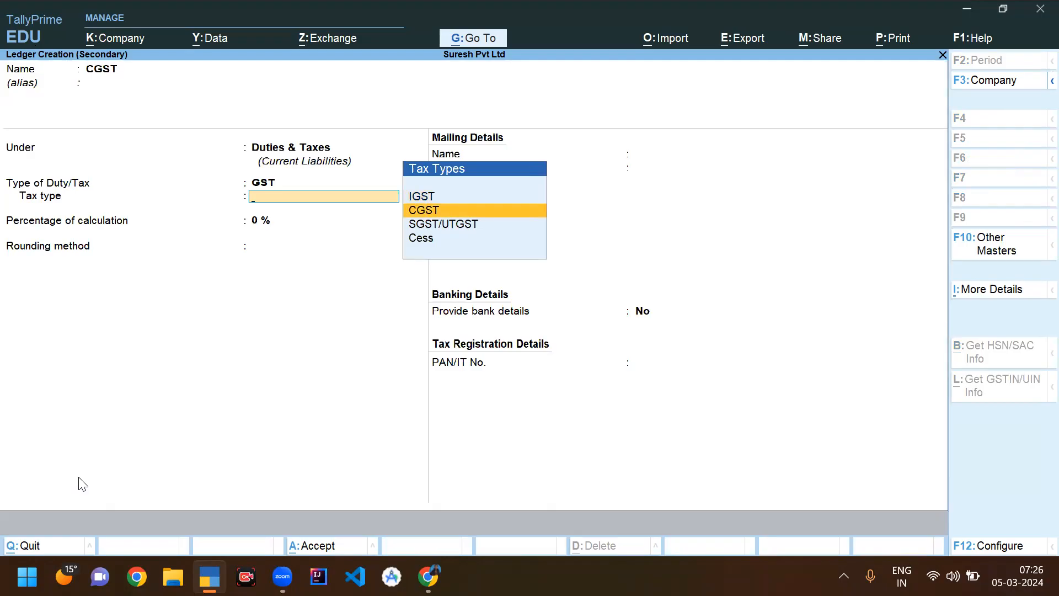
pyautogui.press('Return')
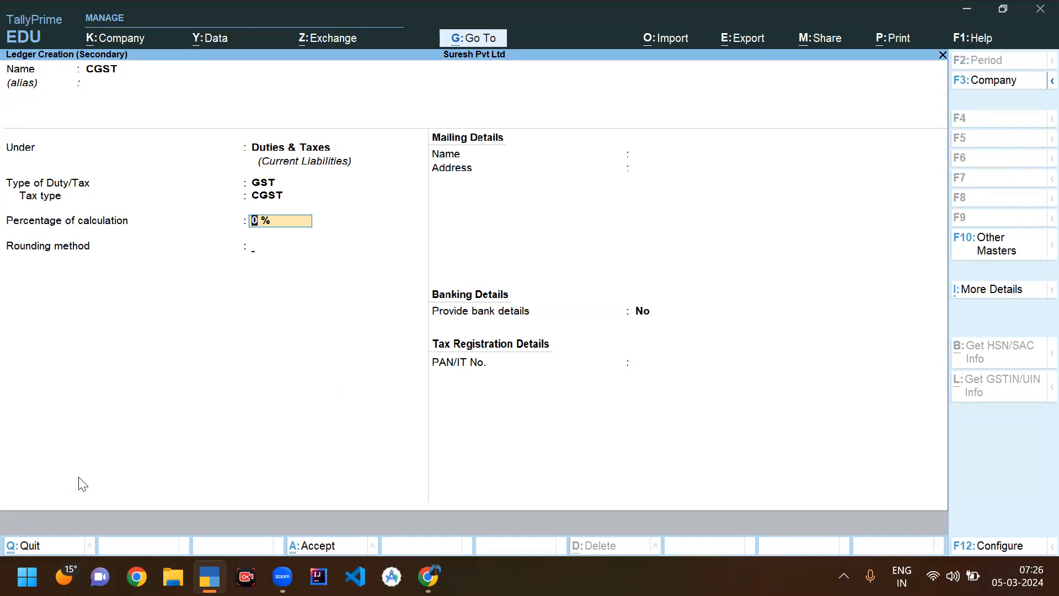
pyautogui.press('Return')
pyautogui.press('Return')
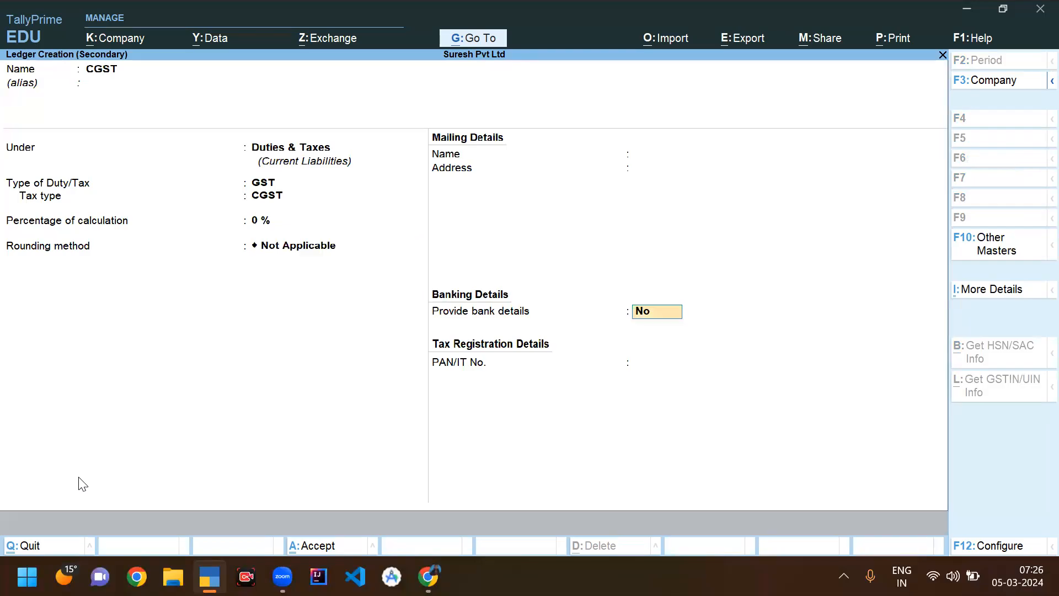
pyautogui.press('Return')
pyautogui.press('Return')
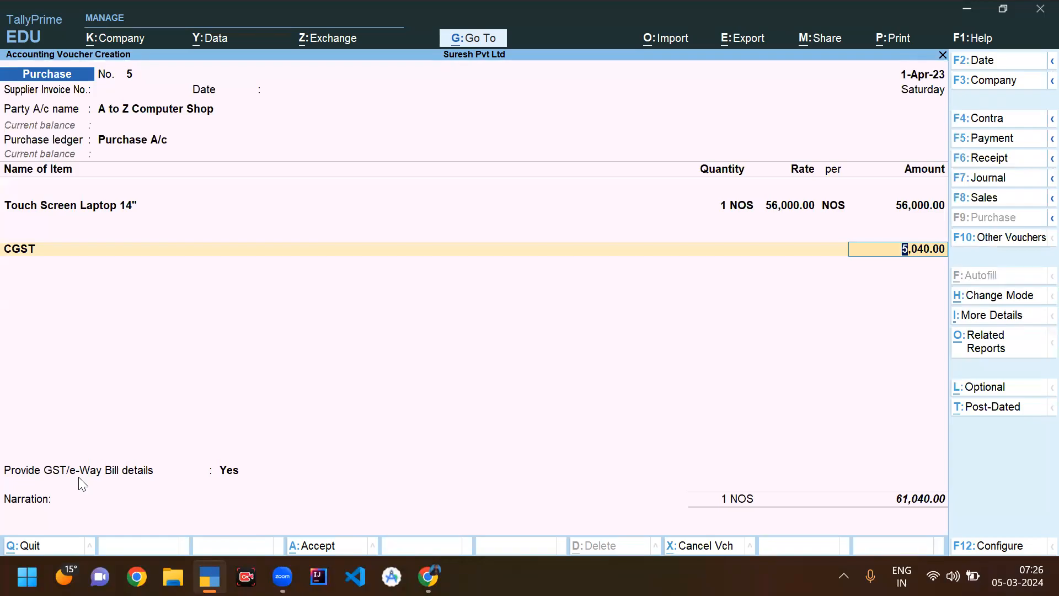
pyautogui.press('BackSpace')
# Alter the CGST ledger's percentage of calculation to 9% and accept the 5,040.00 CGST line.
pyautogui.hotkey('ctrl', 'Return')
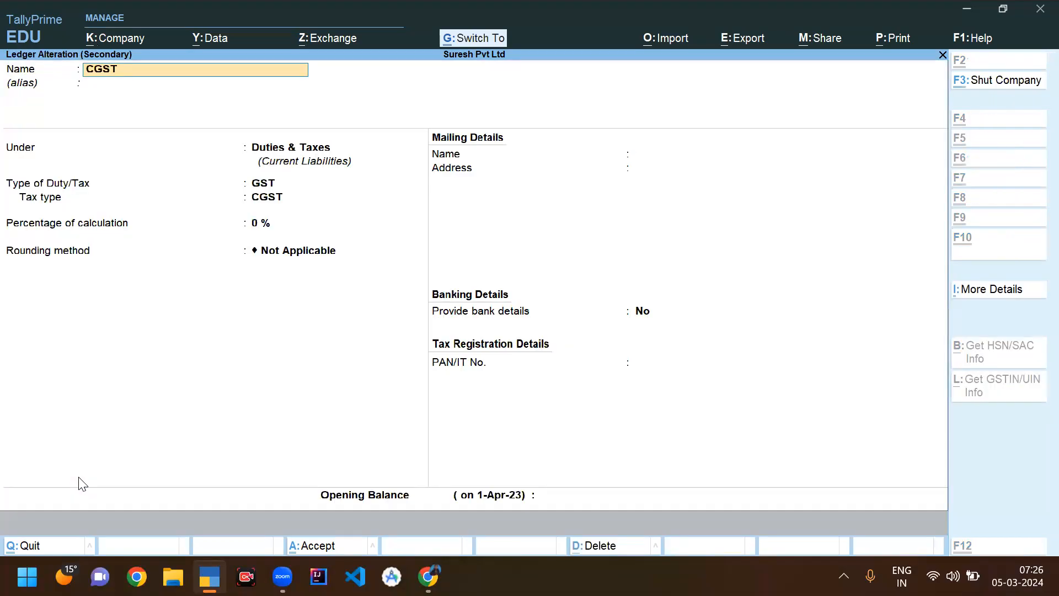
pyautogui.press('Return')
pyautogui.press('Return')
pyautogui.press('Return')
pyautogui.press('Return')
pyautogui.press('Return')
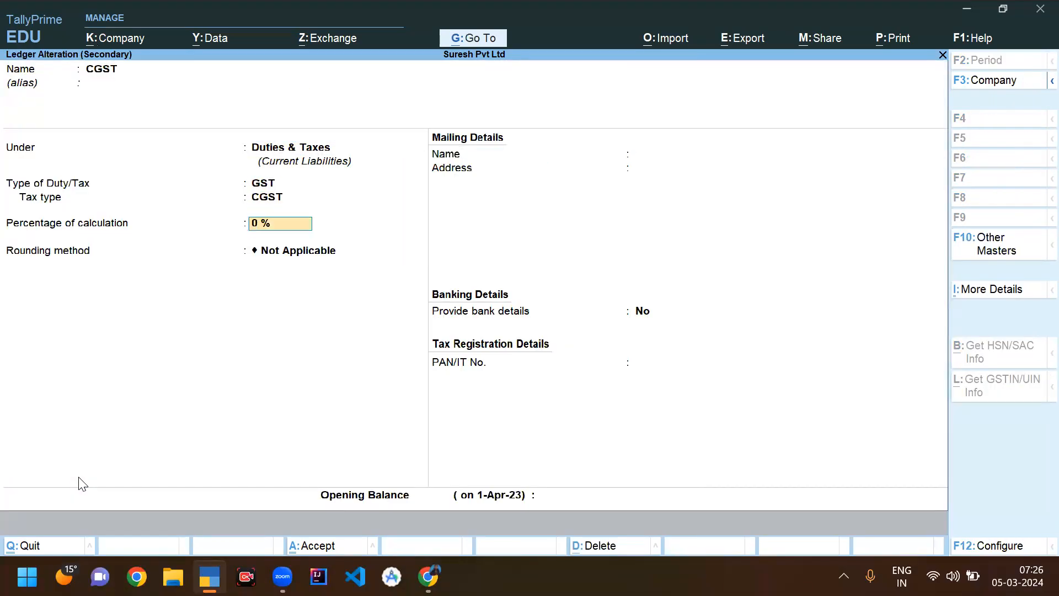
pyautogui.write('9')
pyautogui.press('Return')
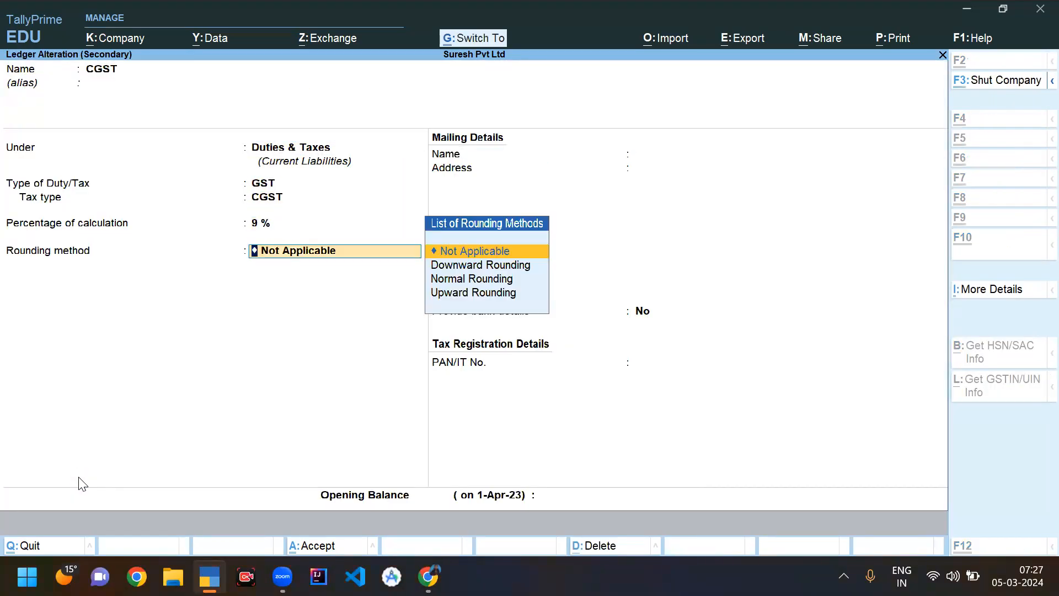
pyautogui.hotkey('ctrl', 'a')
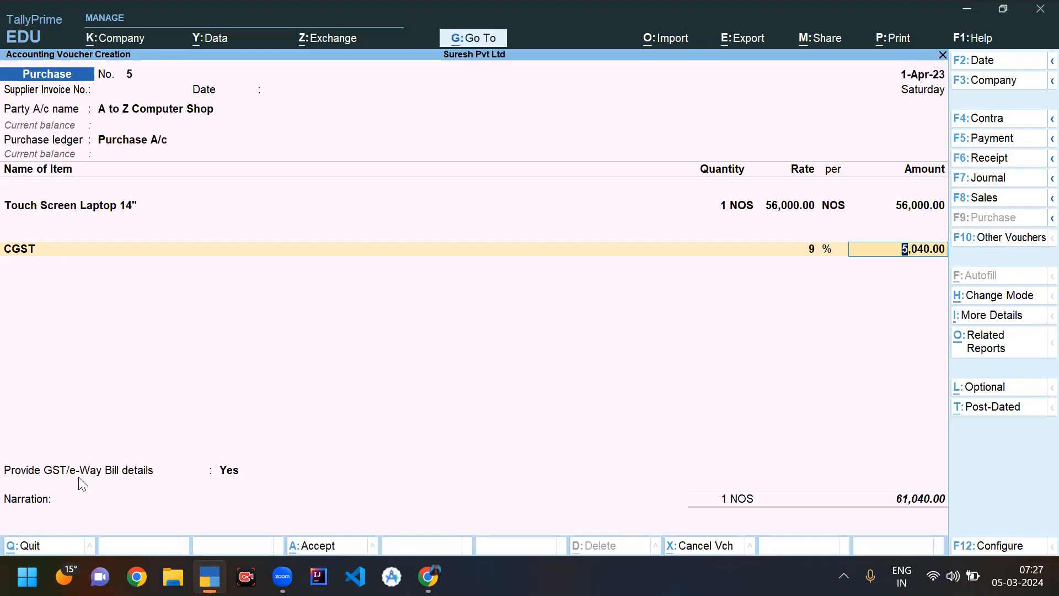
pyautogui.press('Return')
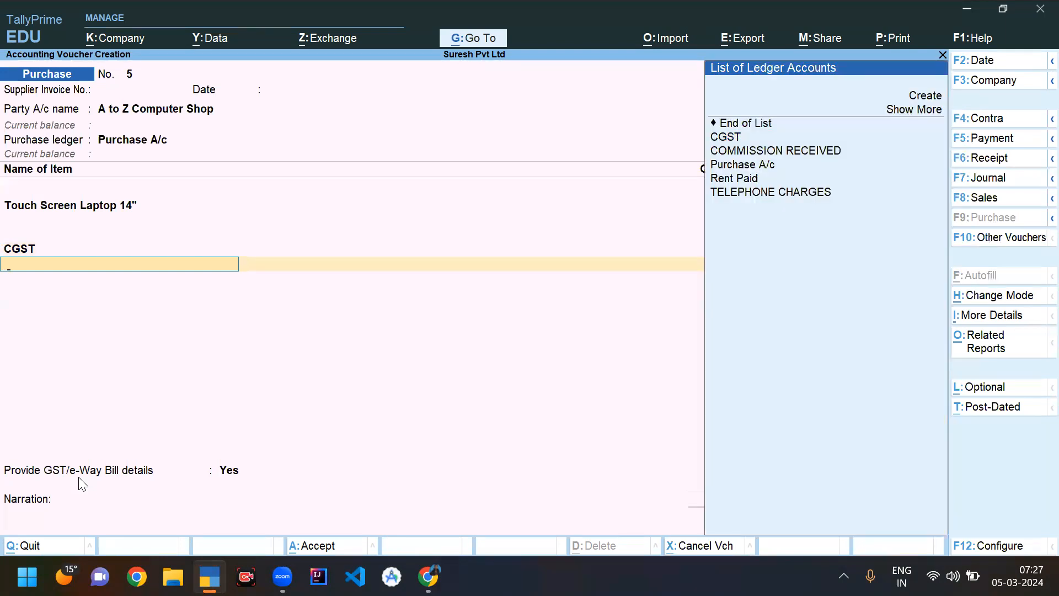
# Create an SGST ledger under Duties & Taxes with GST tax type SGST/UTGST at 9%.
pyautogui.press('Down')
pyautogui.press('Return')
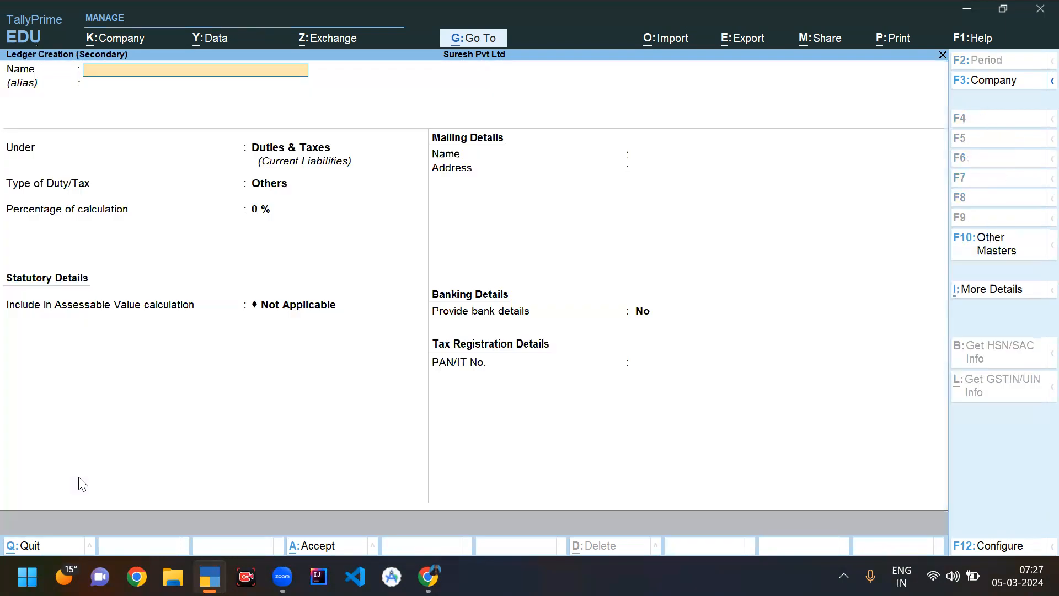
pyautogui.write('SGST')
pyautogui.press('Return')
pyautogui.press('Return')
pyautogui.press('Return')
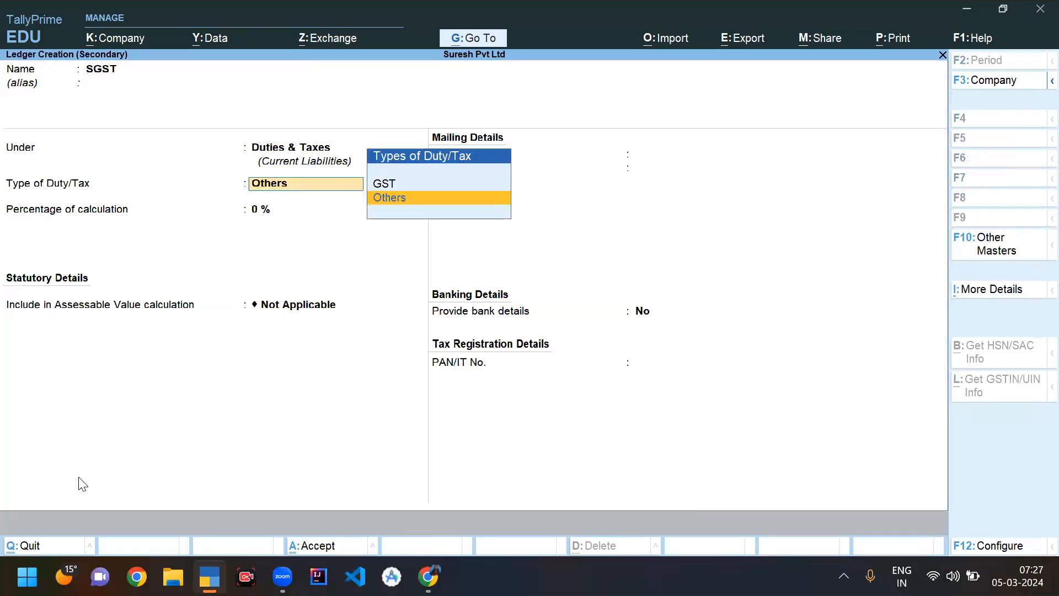
pyautogui.press('Up')
pyautogui.press('Return')
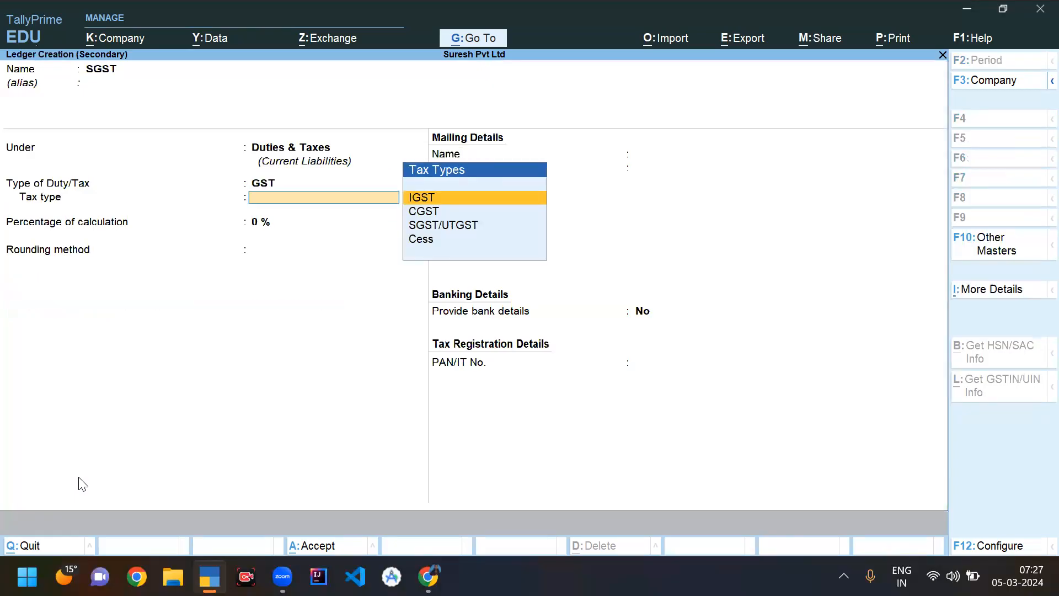
pyautogui.press('Down')
pyautogui.press('Down')
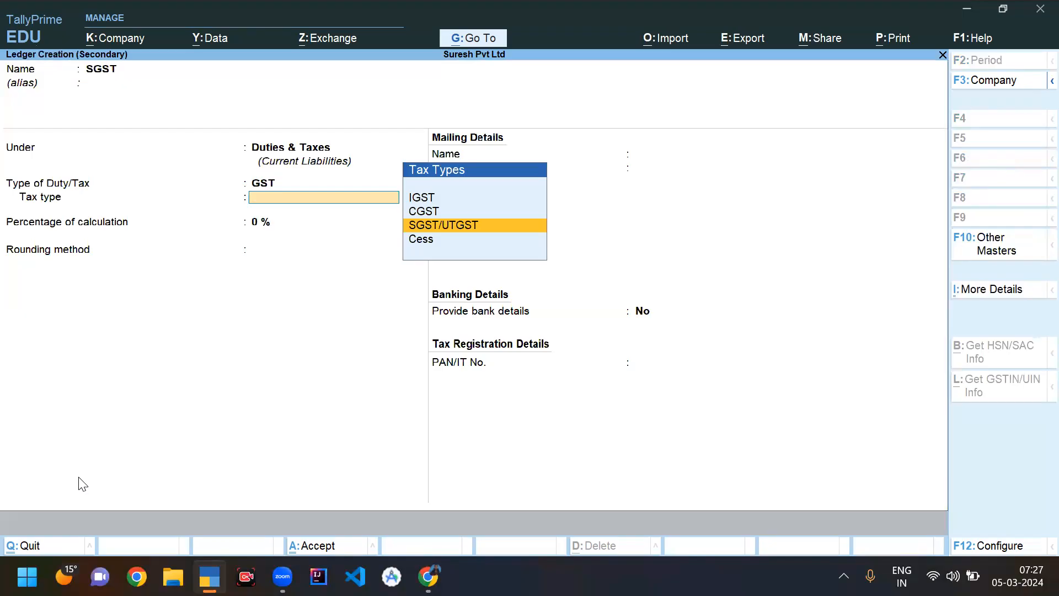
pyautogui.press('Return')
pyautogui.write('9')
pyautogui.press('Return')
pyautogui.press('Return')
pyautogui.press('Return')
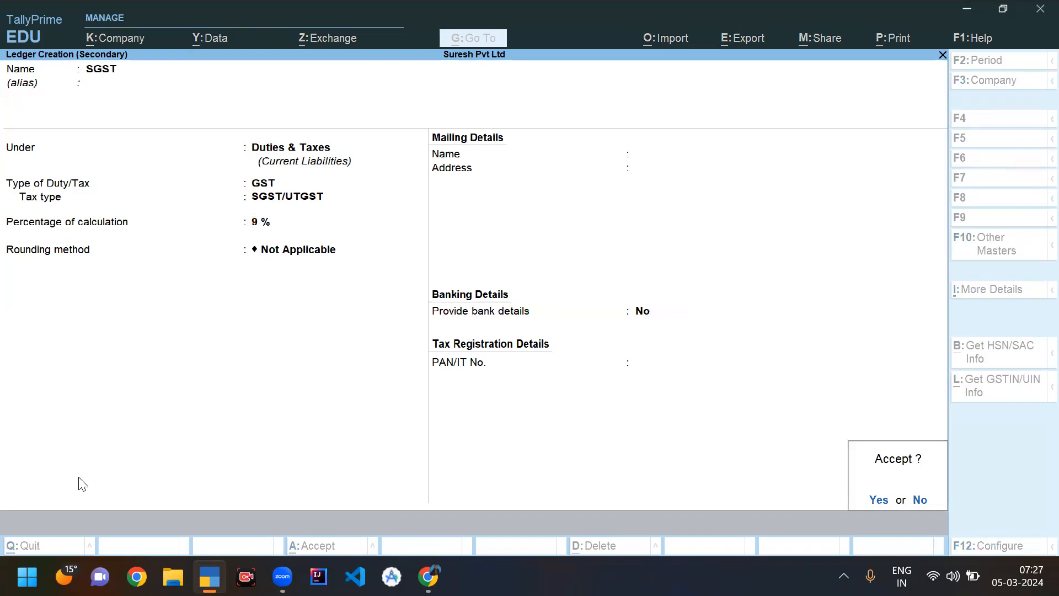
pyautogui.press('Return')
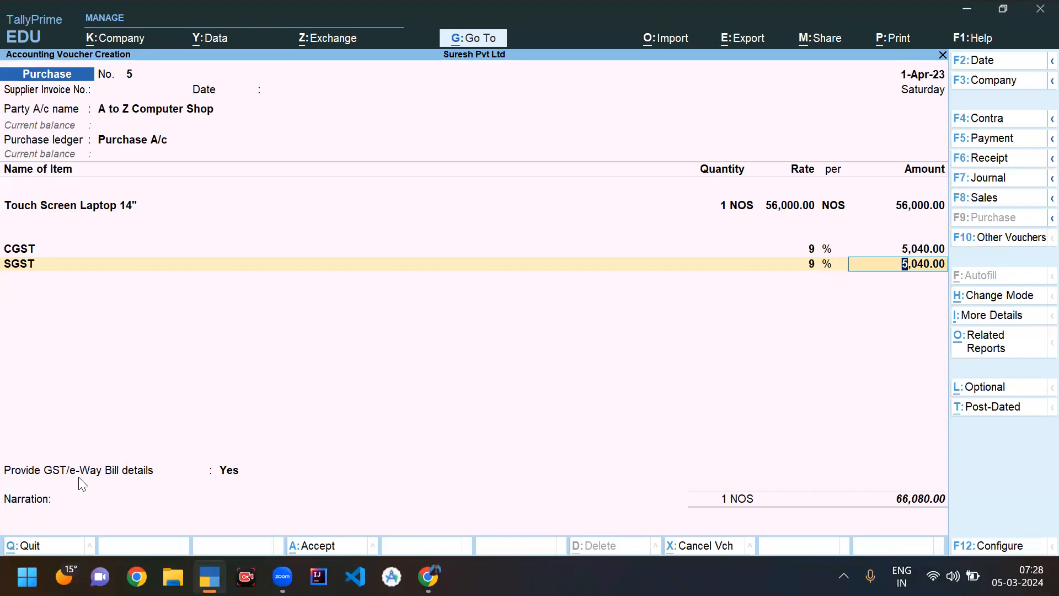
# Accept SGST 5,040.00, enable e-Way Bill details, and set dispatch Nallasopara, ship to Dadar.
pyautogui.press('Return')
pyautogui.press('Return')
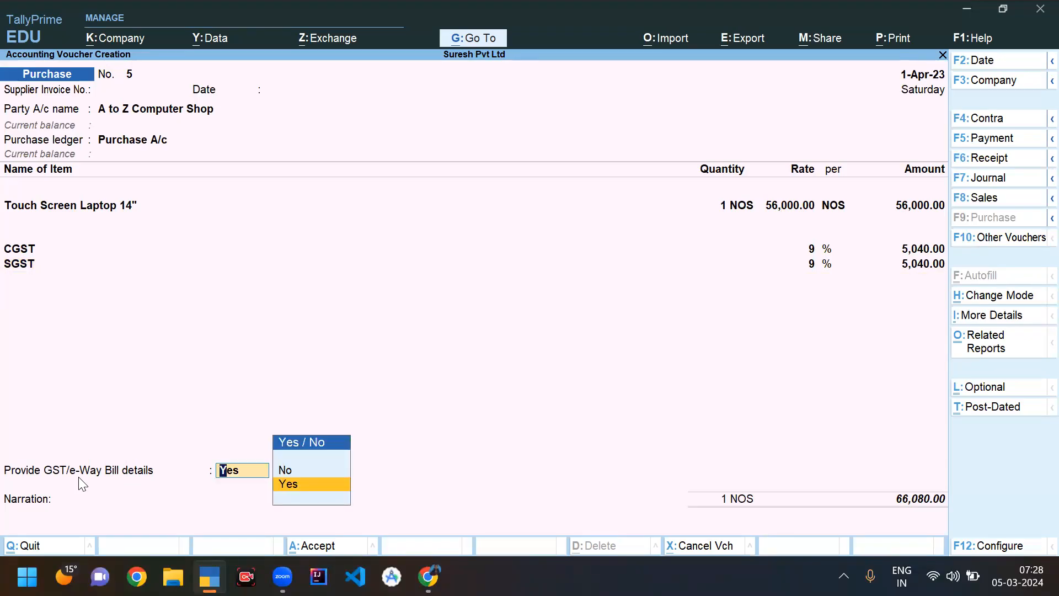
pyautogui.press('Return')
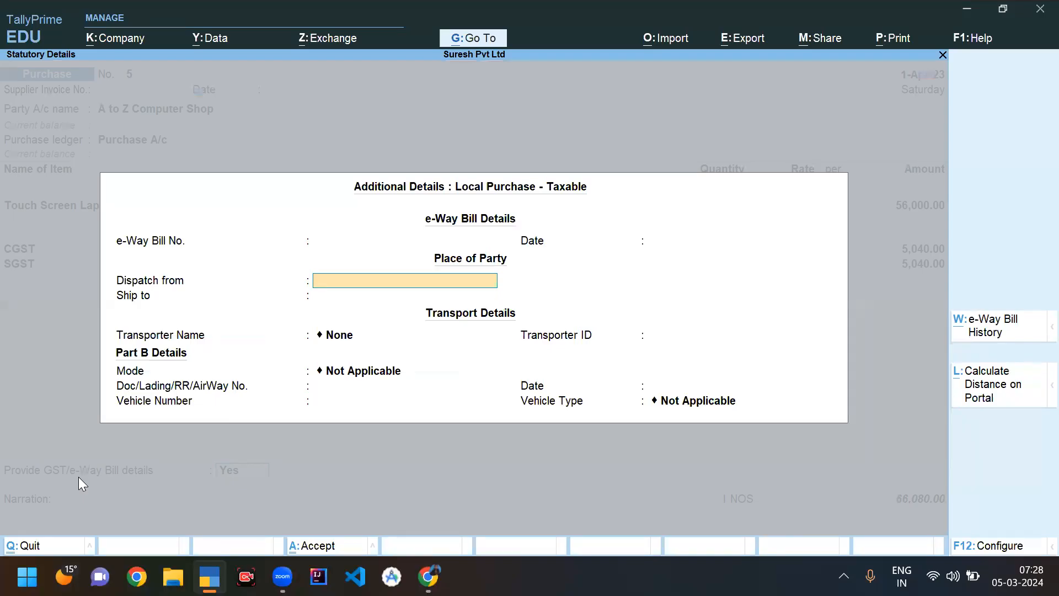
pyautogui.write('Mumbai')
pyautogui.press('Return')
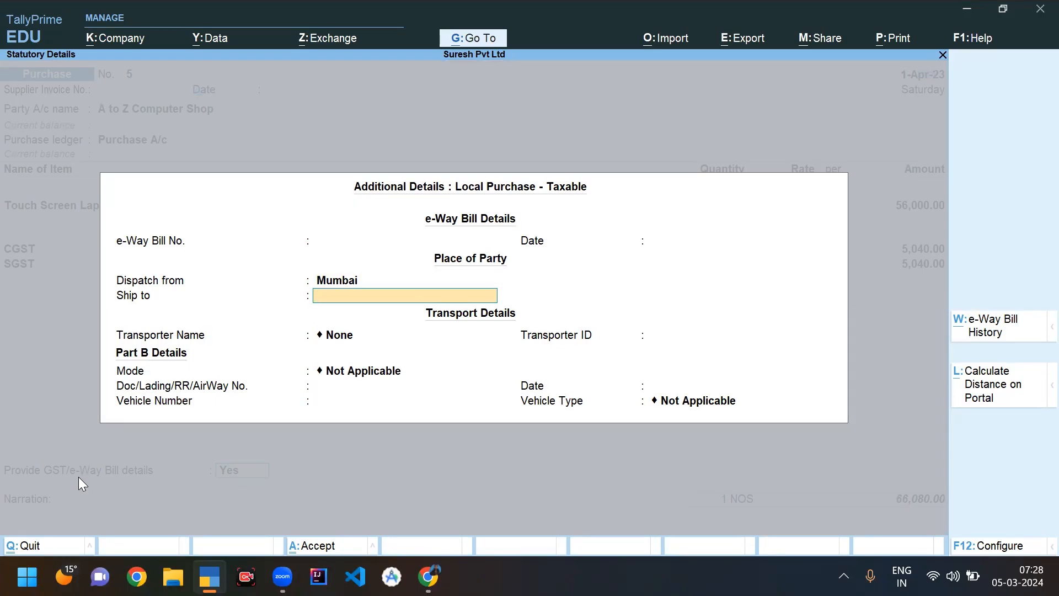
pyautogui.press('BackSpace')
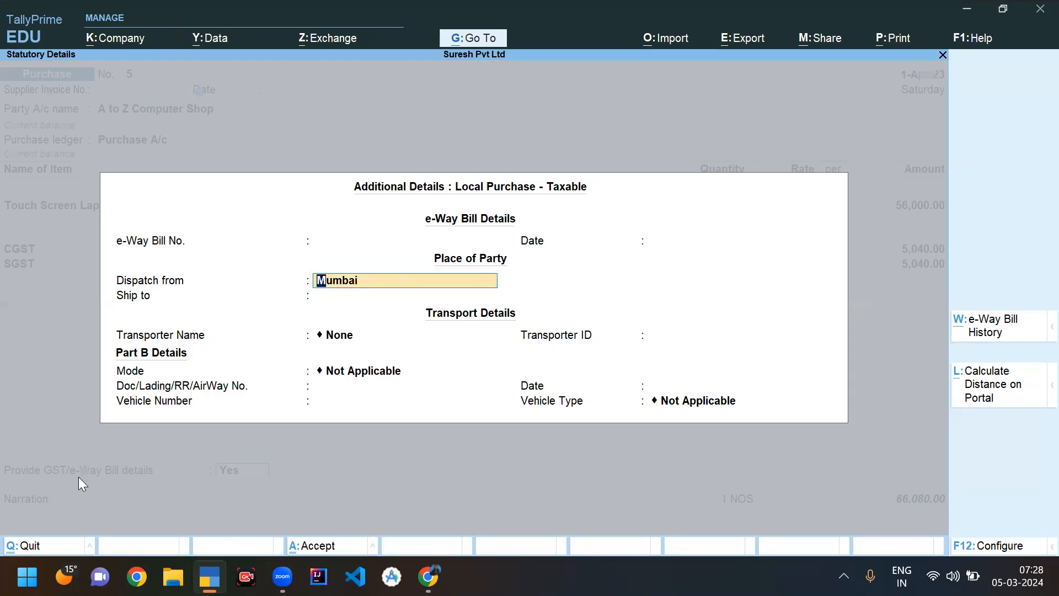
pyautogui.write('Nallsa')
pyautogui.press('BackSpace')
pyautogui.press('BackSpace')
pyautogui.write('asopara')
pyautogui.press('Return')
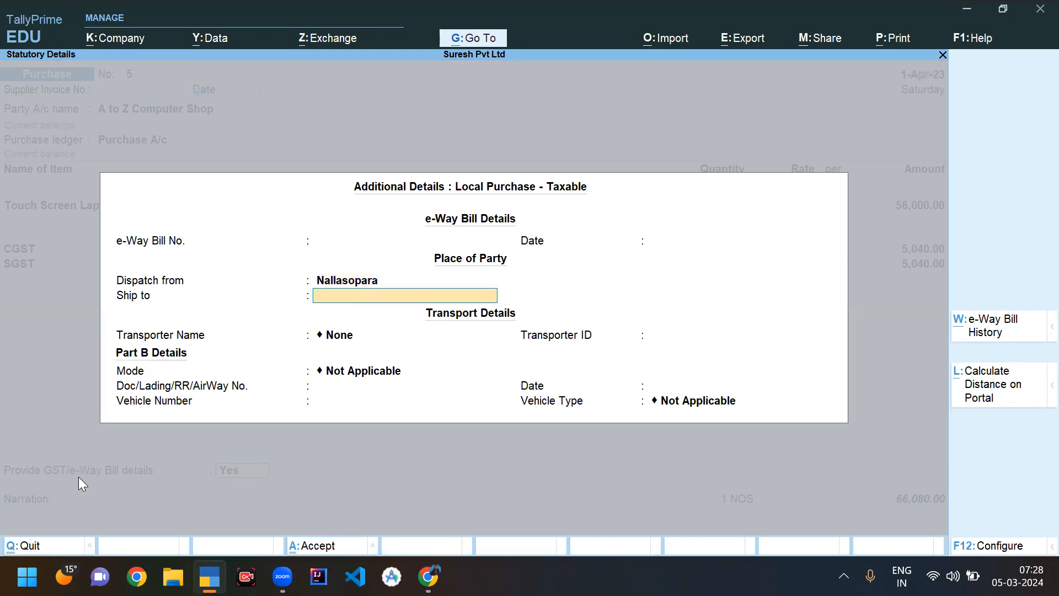
pyautogui.write('Dada')
pyautogui.press('Return')
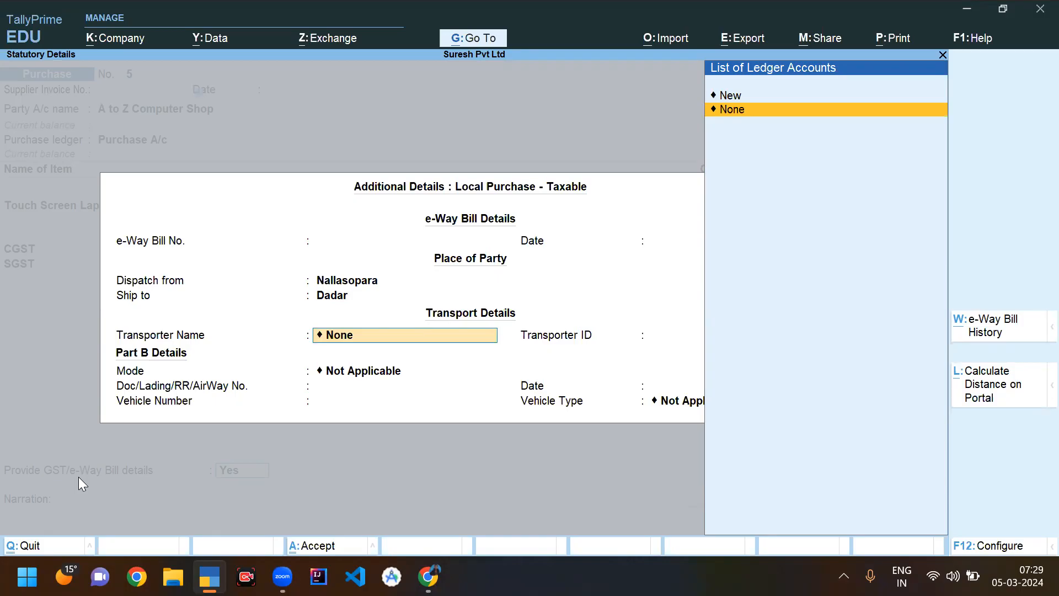
# Keep transporter name None, enter the transporter ID, and set transport mode 4 - Ship.
pyautogui.press('Return')
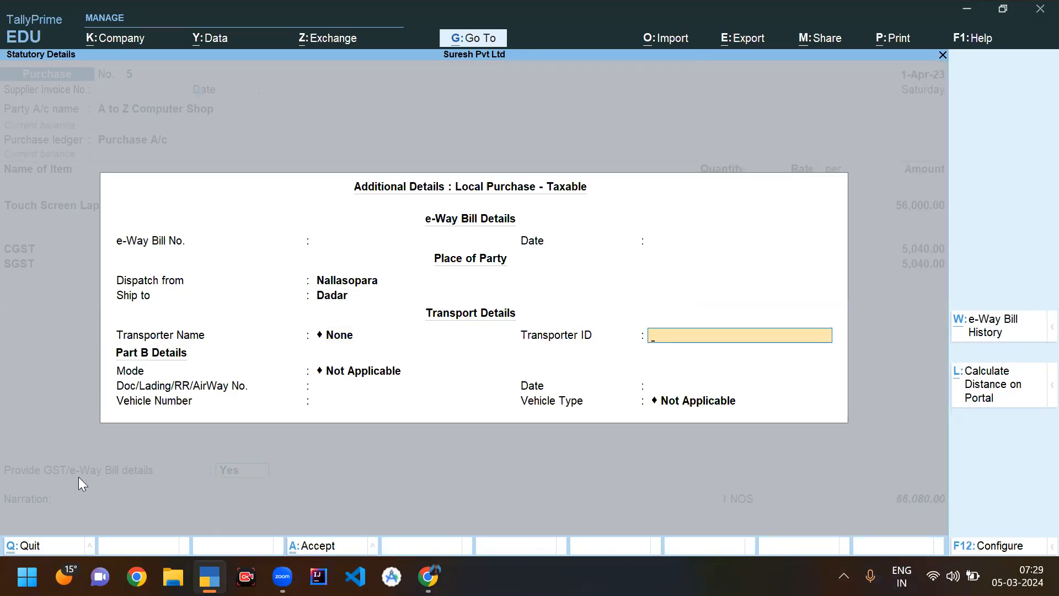
pyautogui.write('111')
pyautogui.write('0')
pyautogui.press('Return')
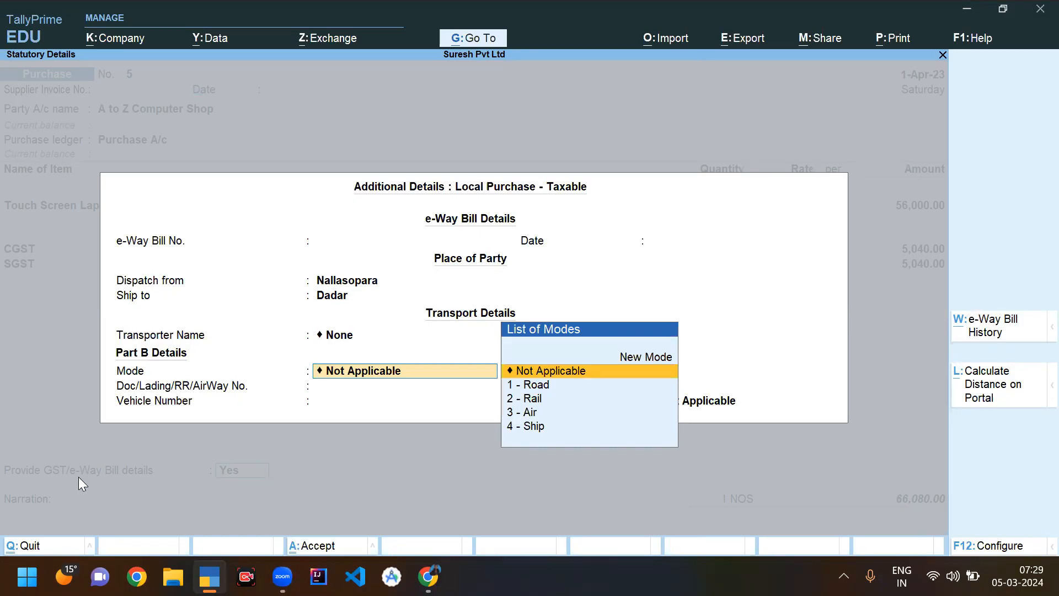
pyautogui.press('Down')
pyautogui.press('Down')
pyautogui.press('Down')
pyautogui.press('Down')
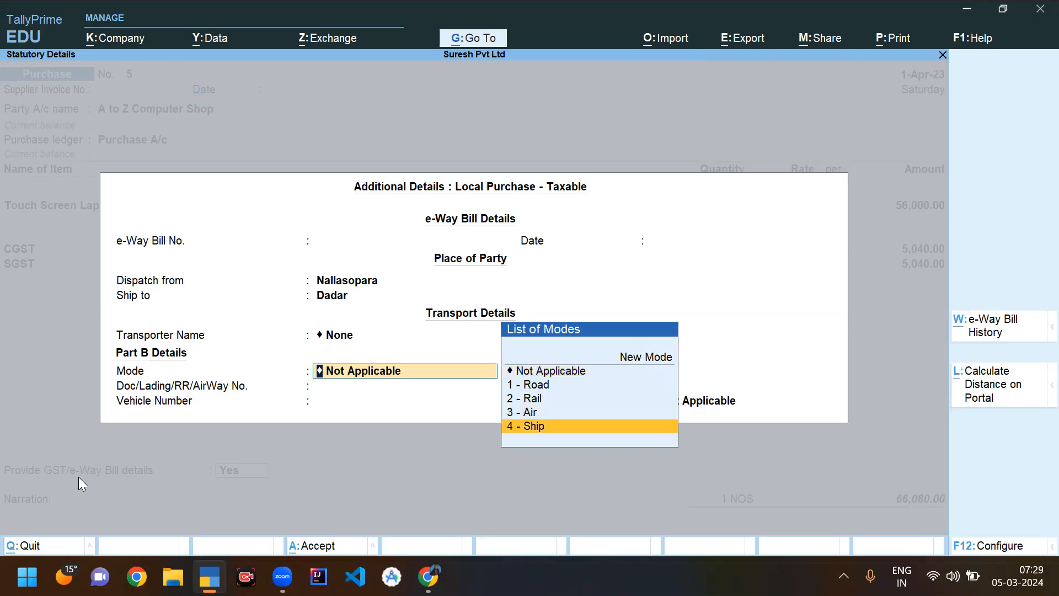
pyautogui.press('Up')
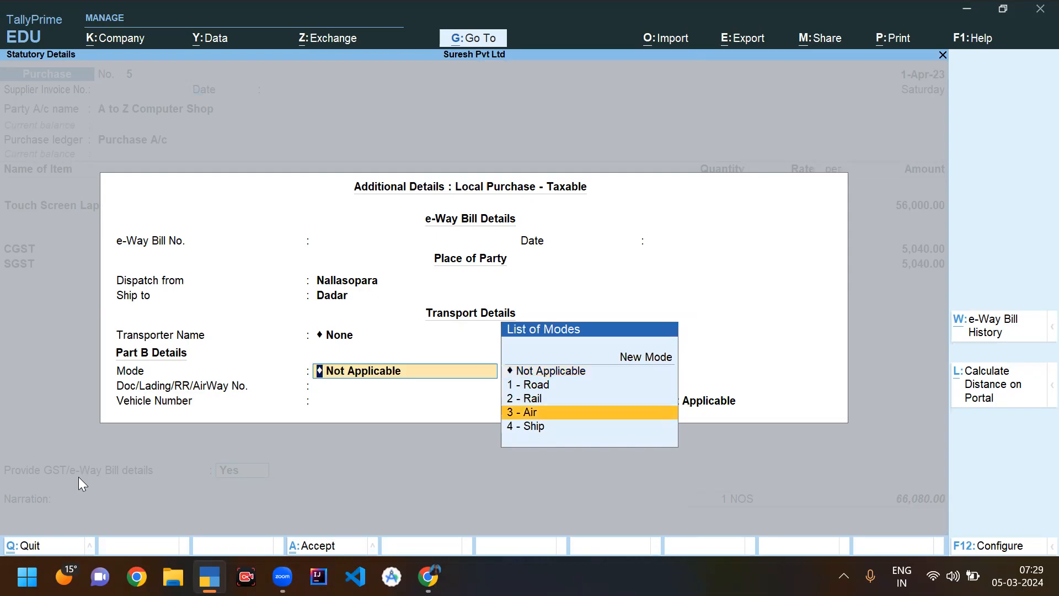
pyautogui.press('Down')
pyautogui.press('Return')
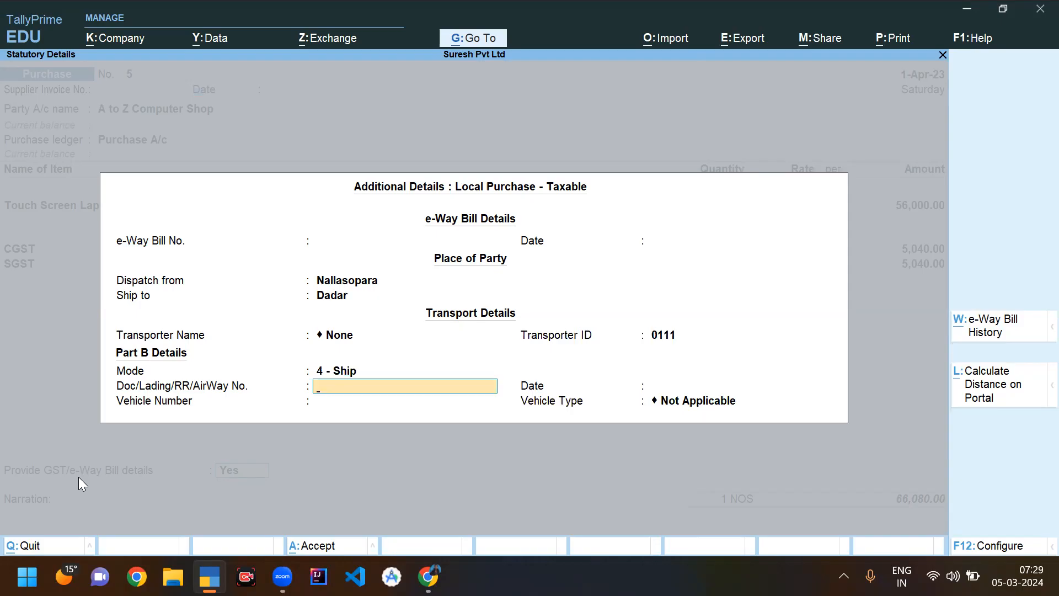
pyautogui.write('002')
pyautogui.press('Return')
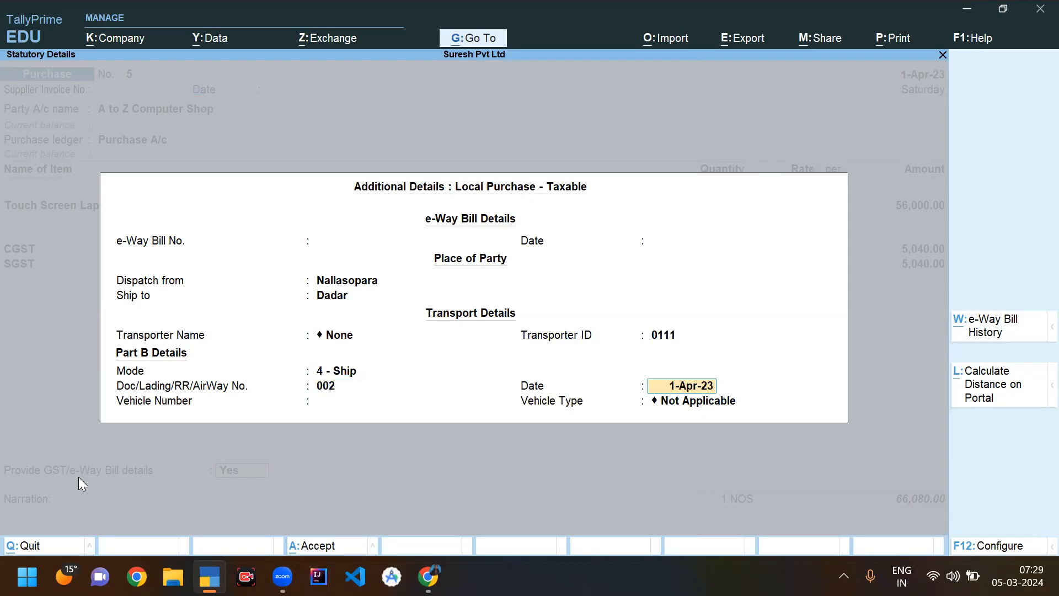
pyautogui.press('Return')
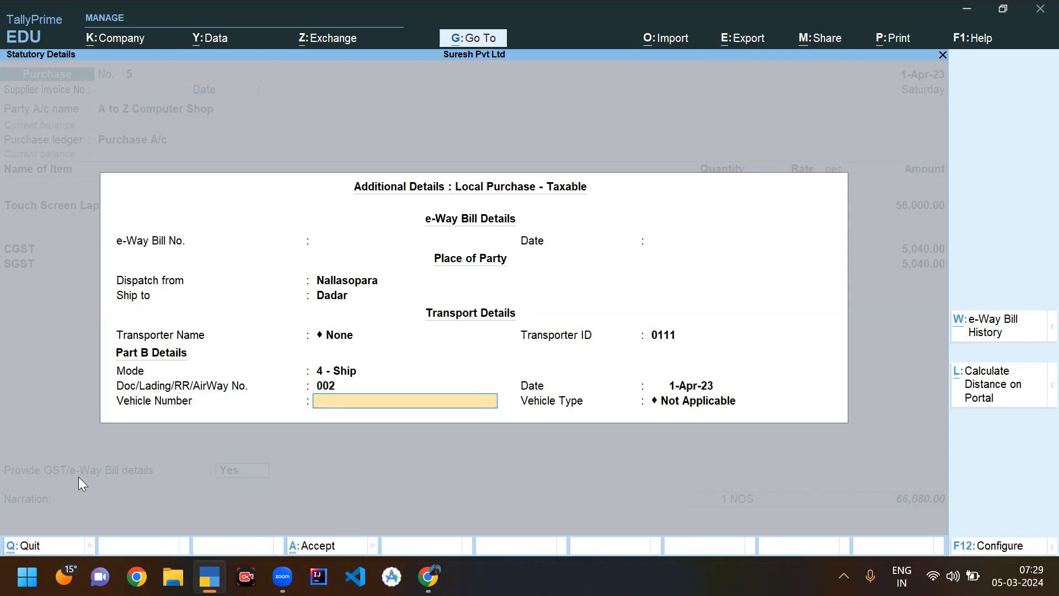
pyautogui.write('MH02BF5675')
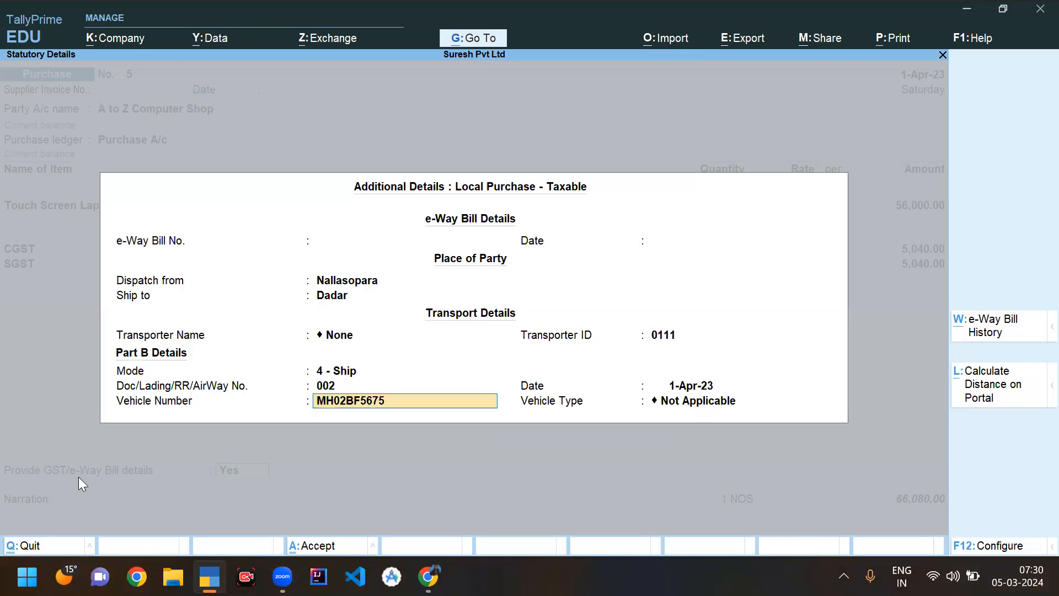
pyautogui.press('Return')
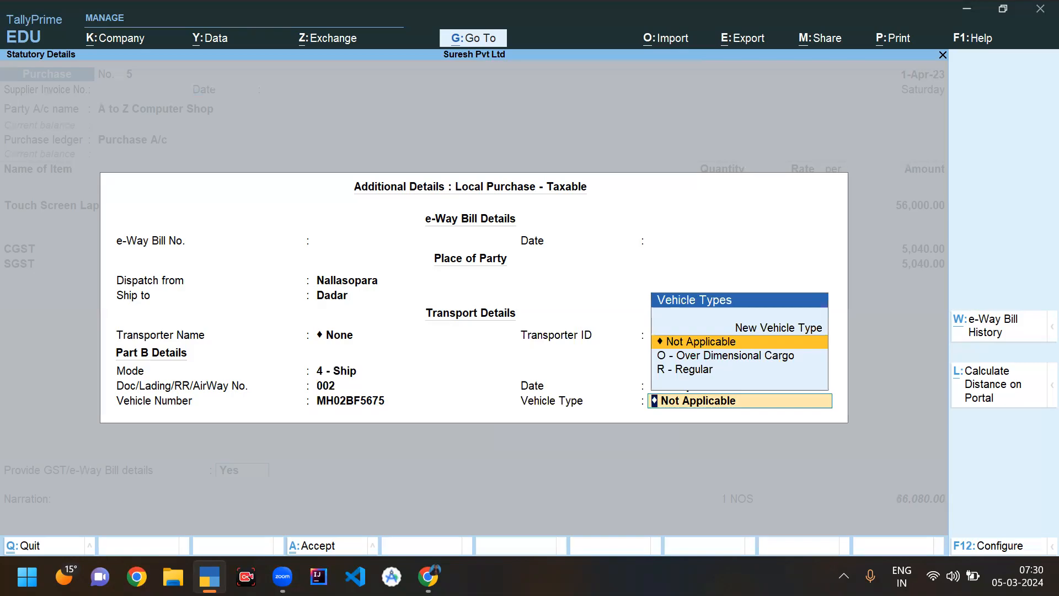
pyautogui.hotkey('alt', 'Tab')
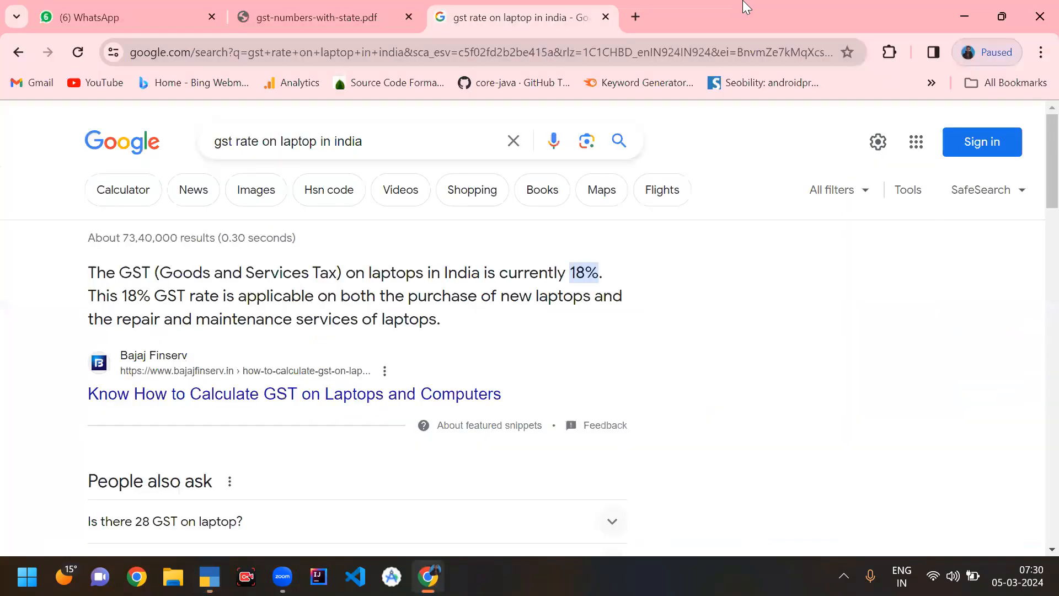
# Search Google Images for 'cargo track' to view truck pictures, then return to TallyPrime.
pyautogui.click(513, 142)
pyautogui.write('cargo')
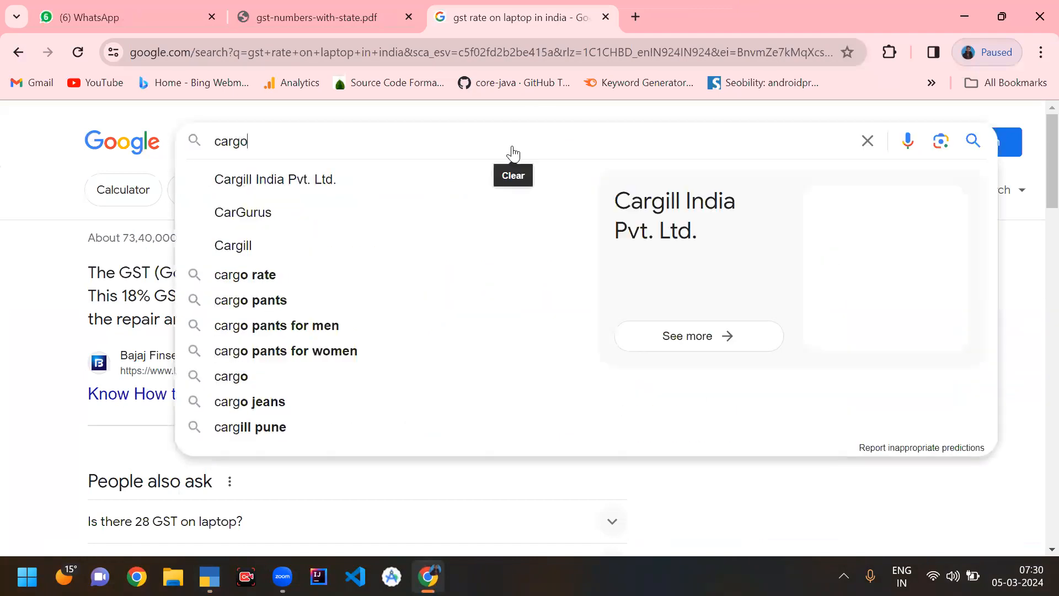
pyautogui.write(' trac')
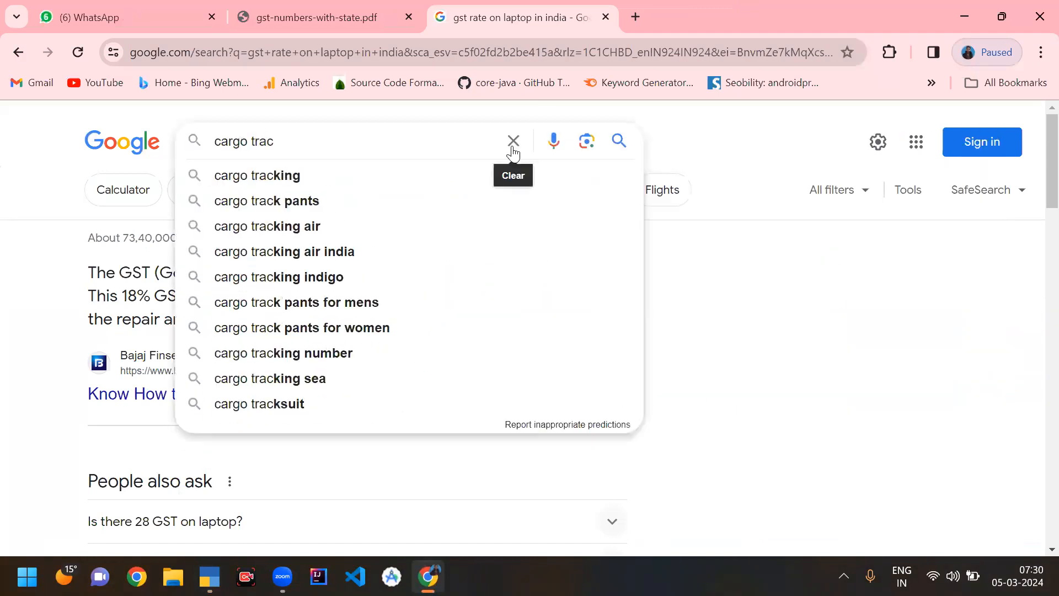
pyautogui.write('k')
pyautogui.press('Return')
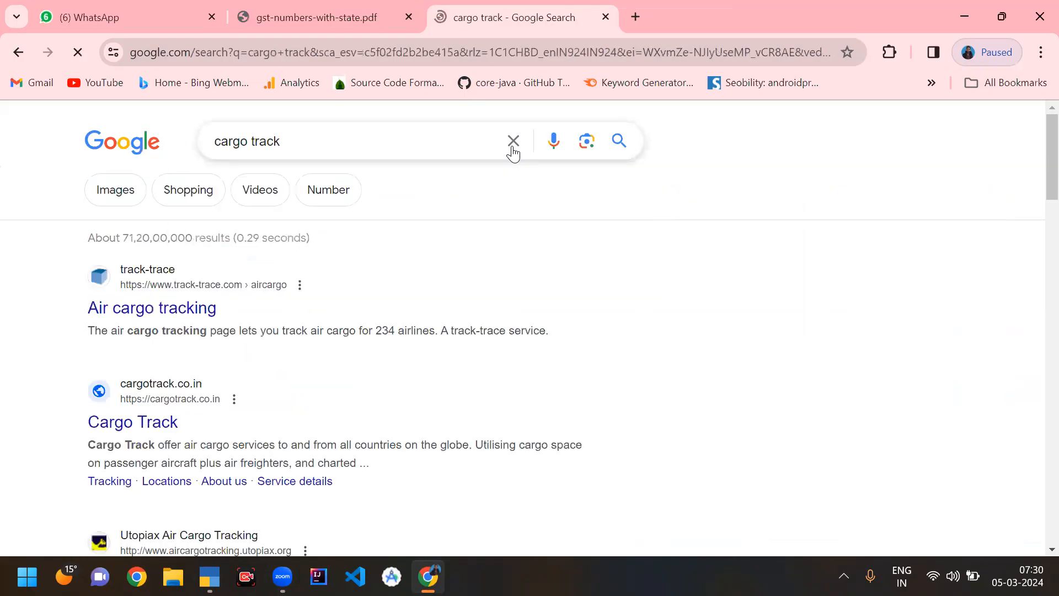
pyautogui.click(141, 203)
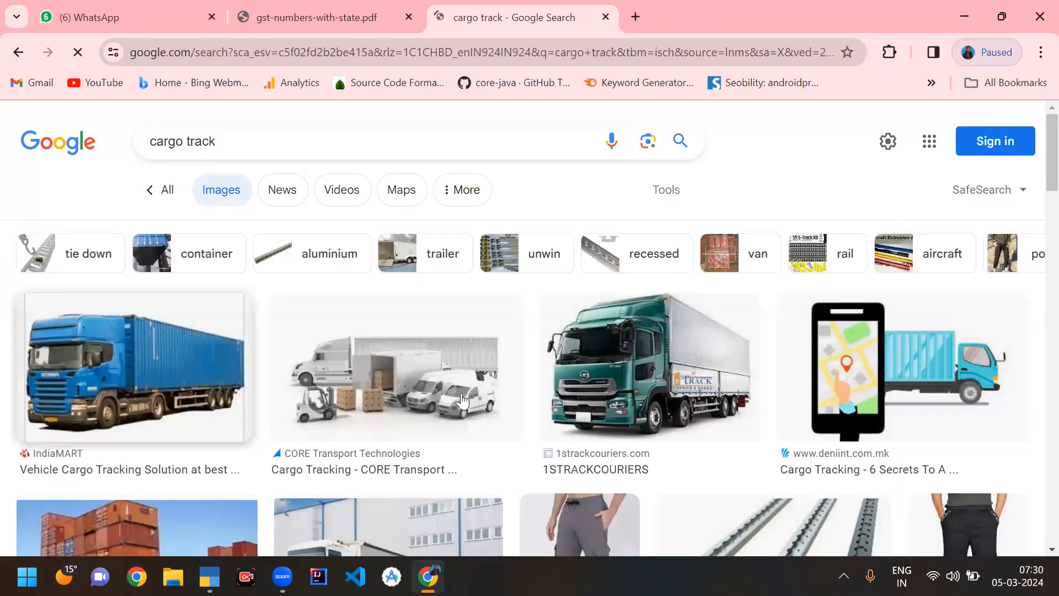
pyautogui.scroll(-3, 217, 361)
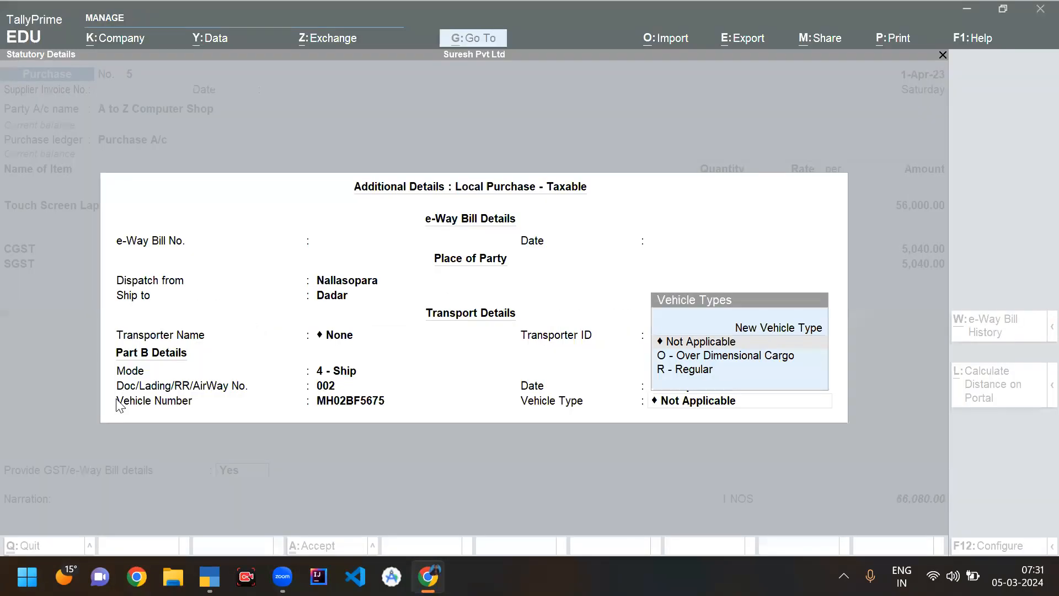
pyautogui.hotkey('alt', 'Tab')
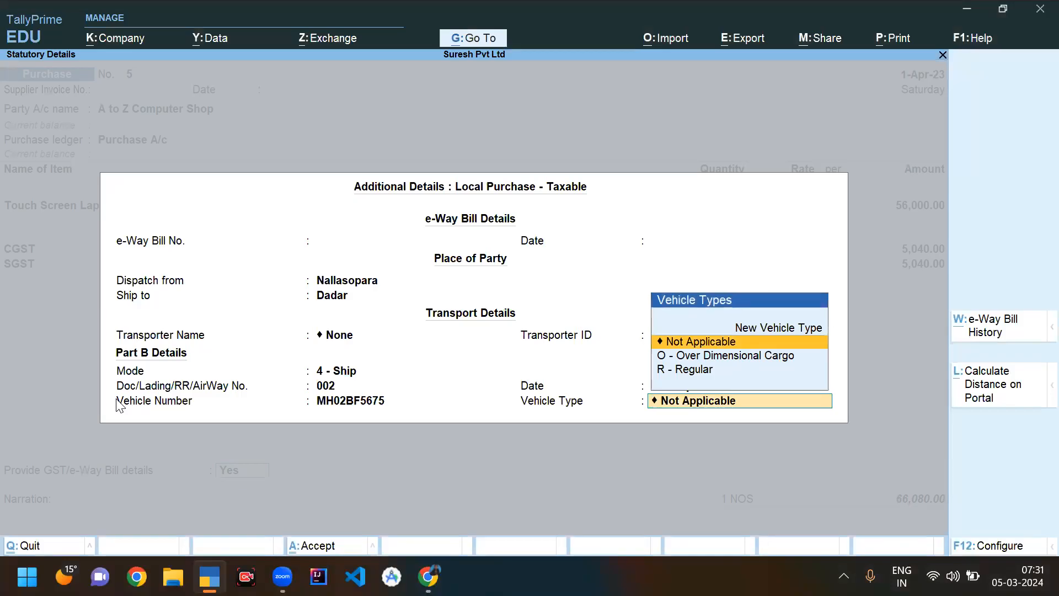
# Set the e-Way Bill vehicle type to R - Regular and accept the transport details.
pyautogui.press('Down')
pyautogui.press('Down')
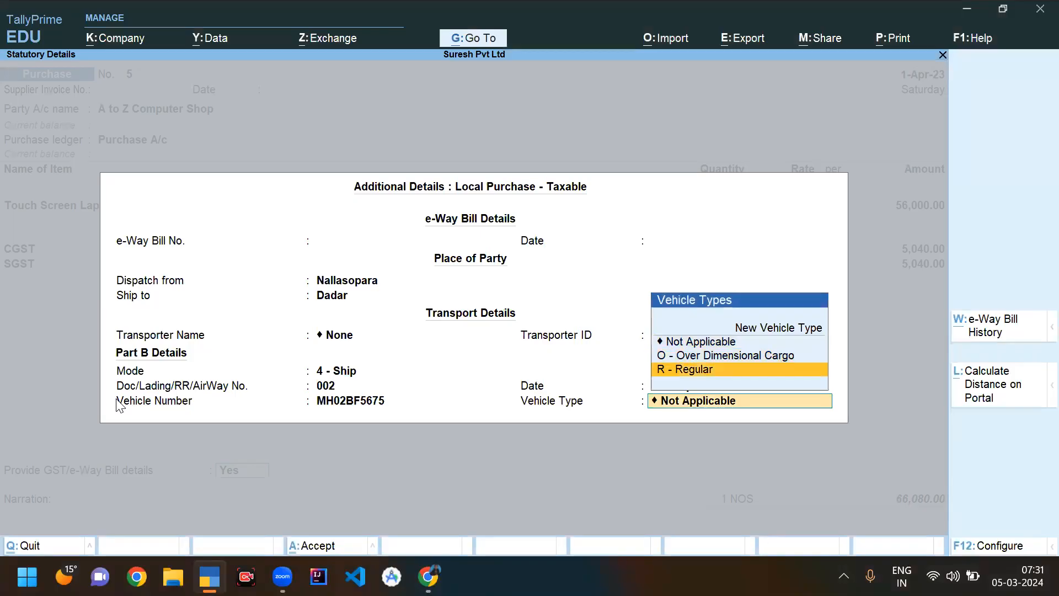
pyautogui.press('Return')
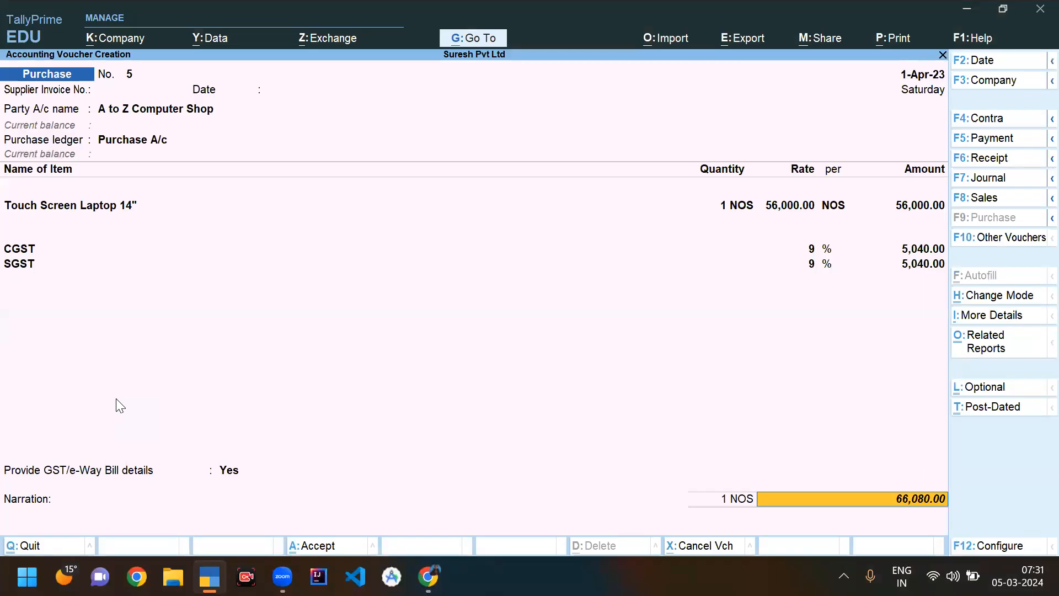
# Record the A to Z Computer Shop bill as New Ref 5 with 30 days credit and accept the voucher.
pyautogui.press('Return')
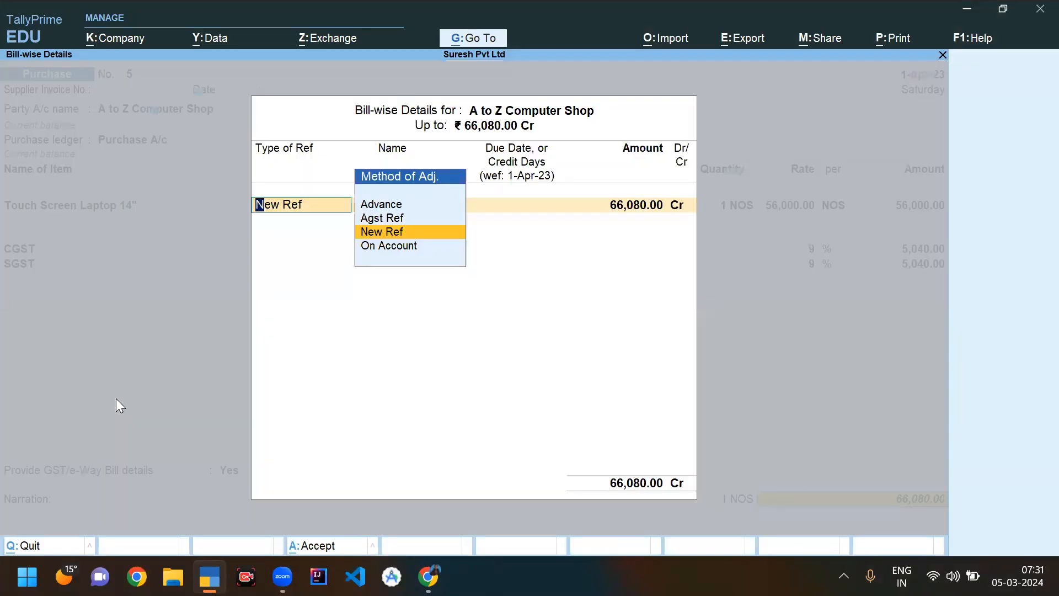
pyautogui.press('Return')
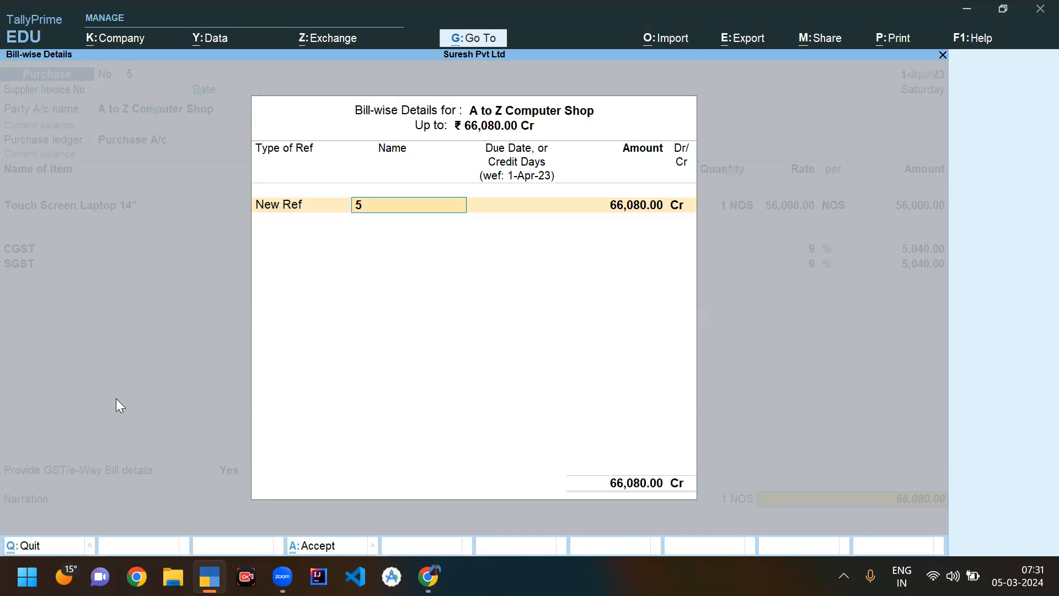
pyautogui.press('Return')
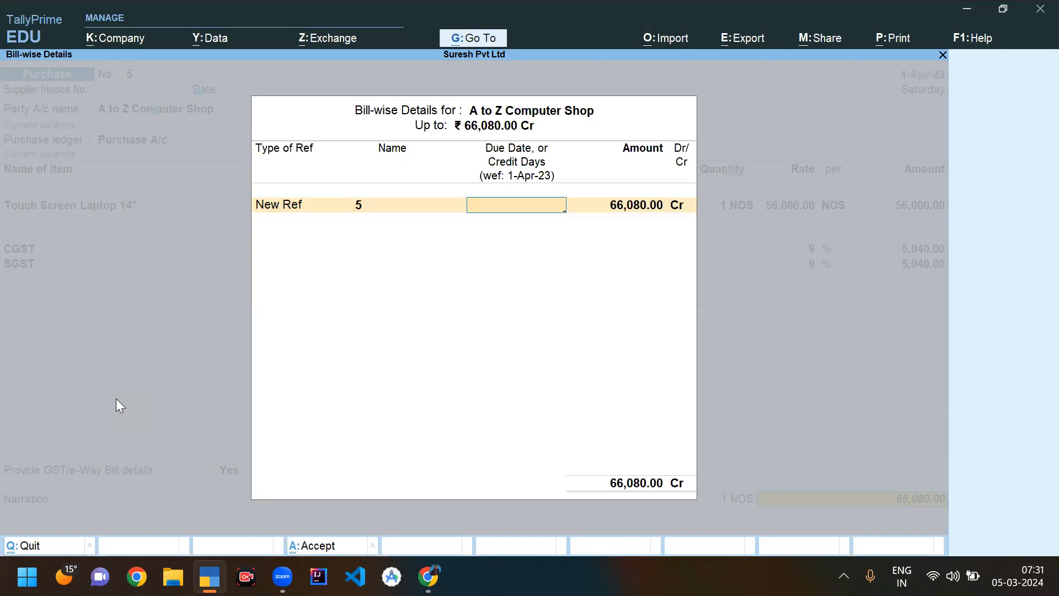
pyautogui.write('30')
pyautogui.press('Return')
pyautogui.press('Return')
pyautogui.press('Return')
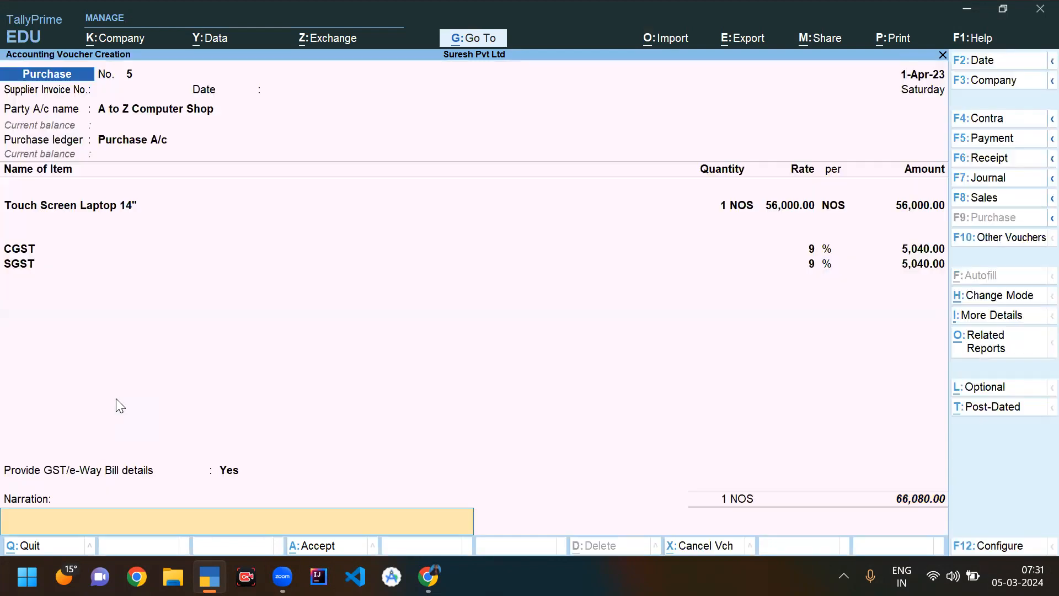
pyautogui.press('Return')
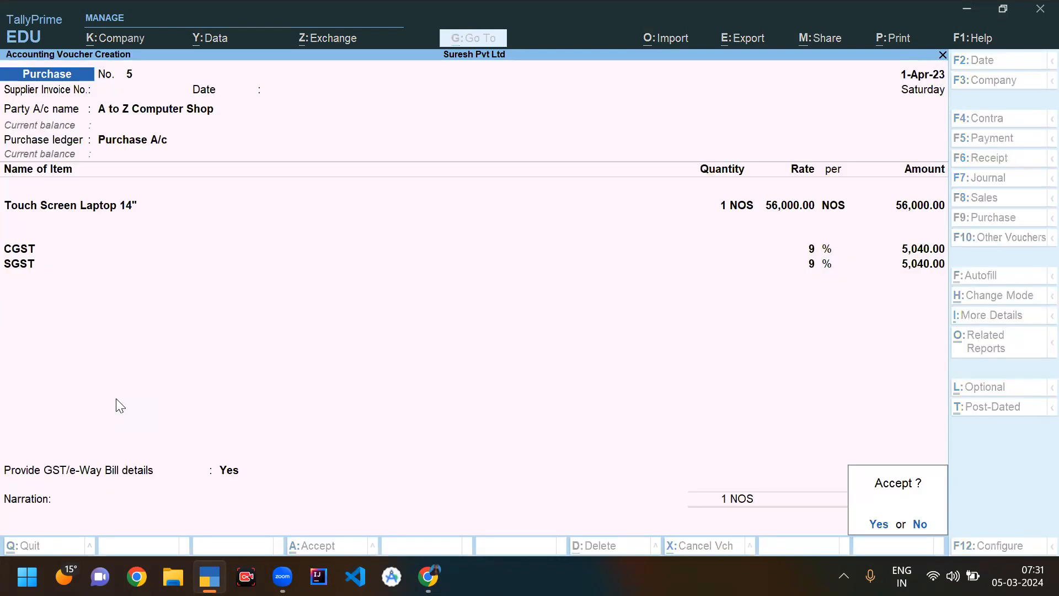
pyautogui.press('Return')
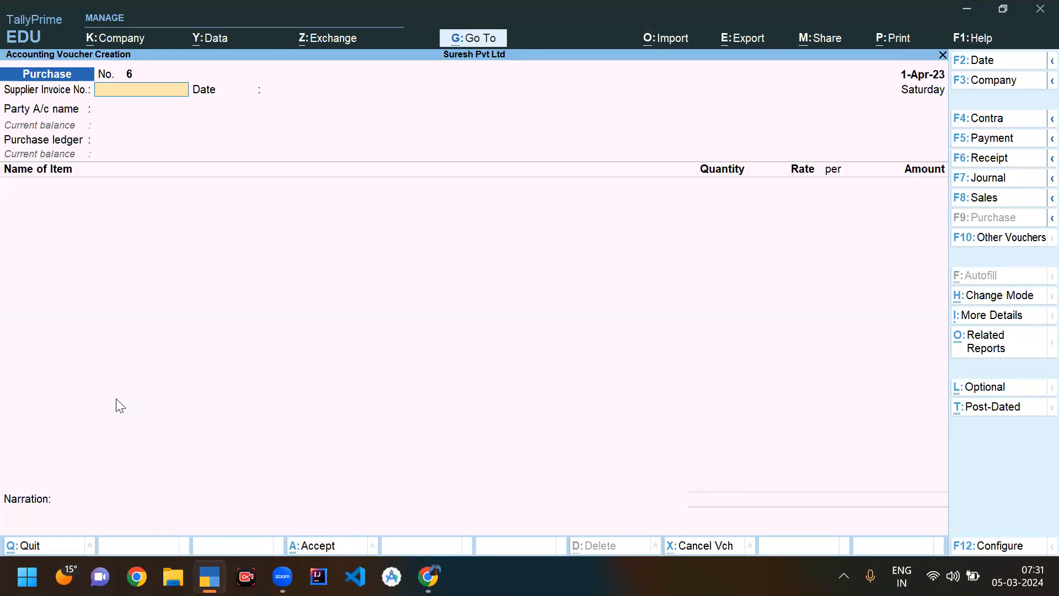
# Bring back saved purchase voucher No. 5 from blank voucher No. 6 in Alteration mode.
pyautogui.press('pageup')
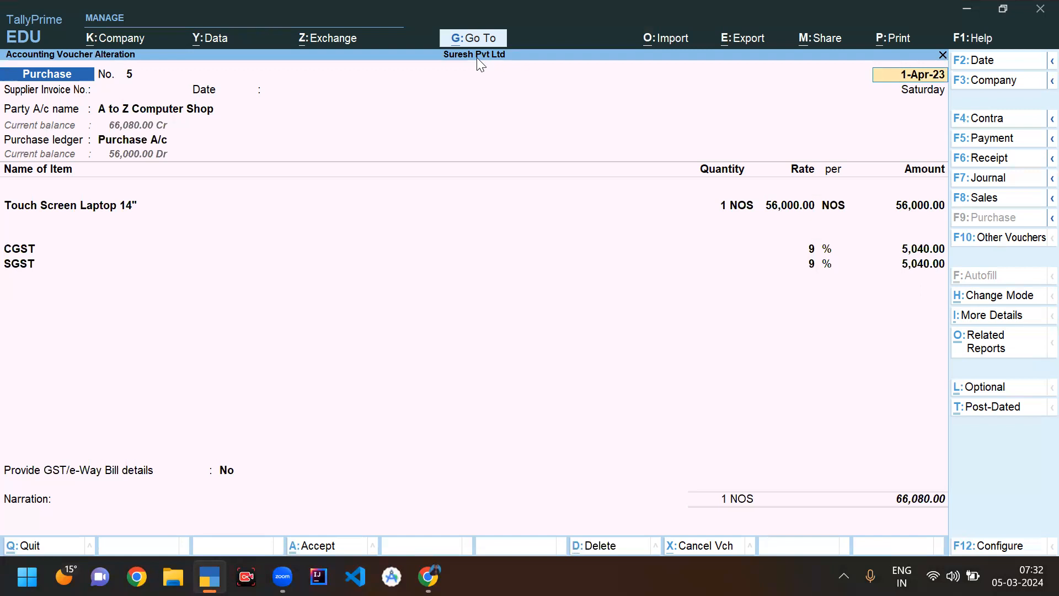
# Add a new line below SGST and create a ledger named IGST.
pyautogui.click(935, 269)
pyautogui.press('Return')
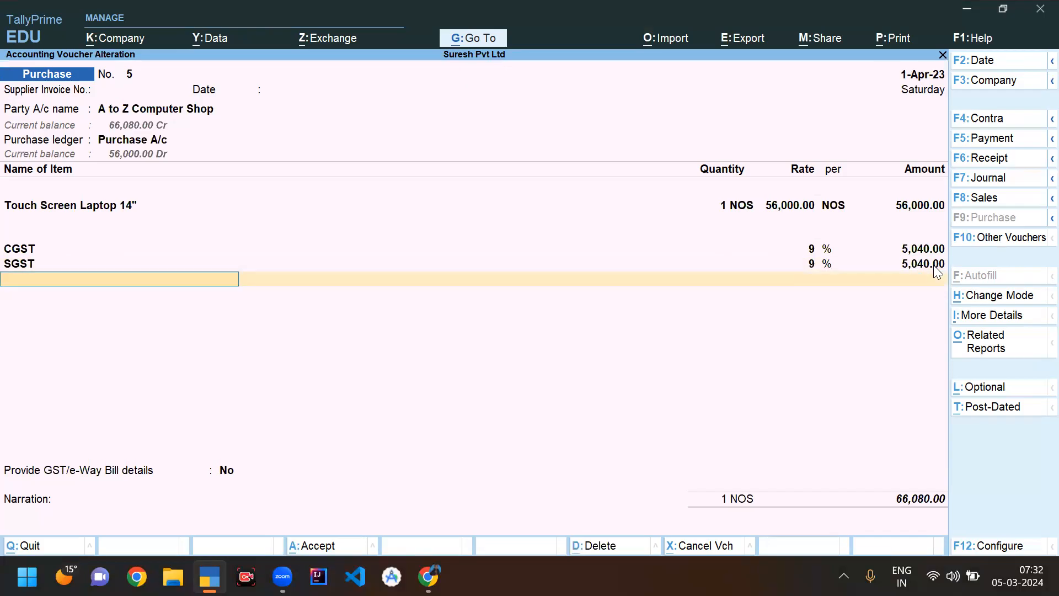
pyautogui.press('Up')
pyautogui.press('Up')
pyautogui.press('Up')
pyautogui.press('Up')
pyautogui.press('Up')
pyautogui.press('Up')
pyautogui.press('Up')
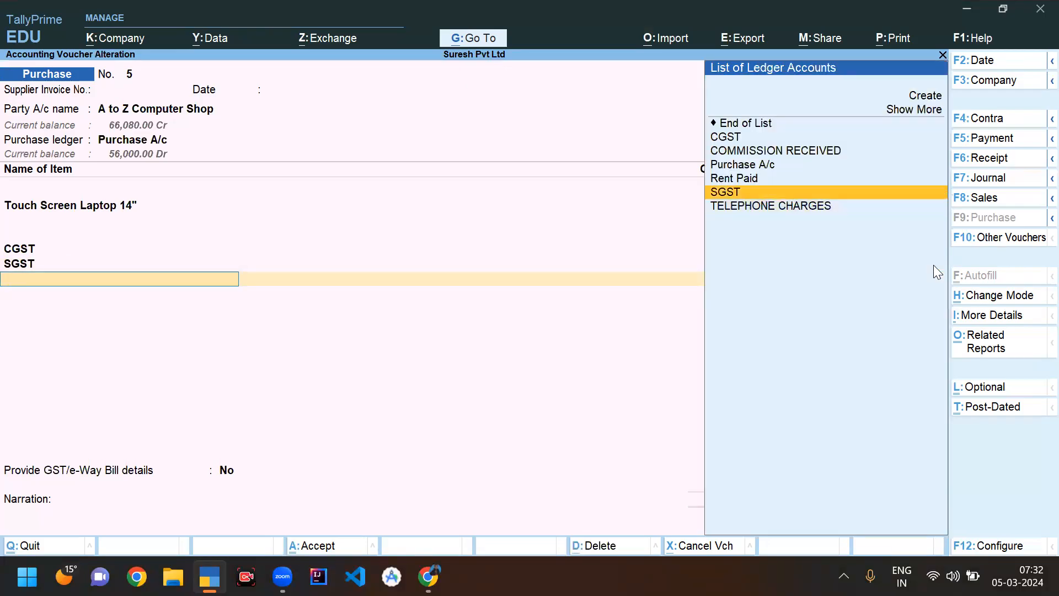
pyautogui.press('Return')
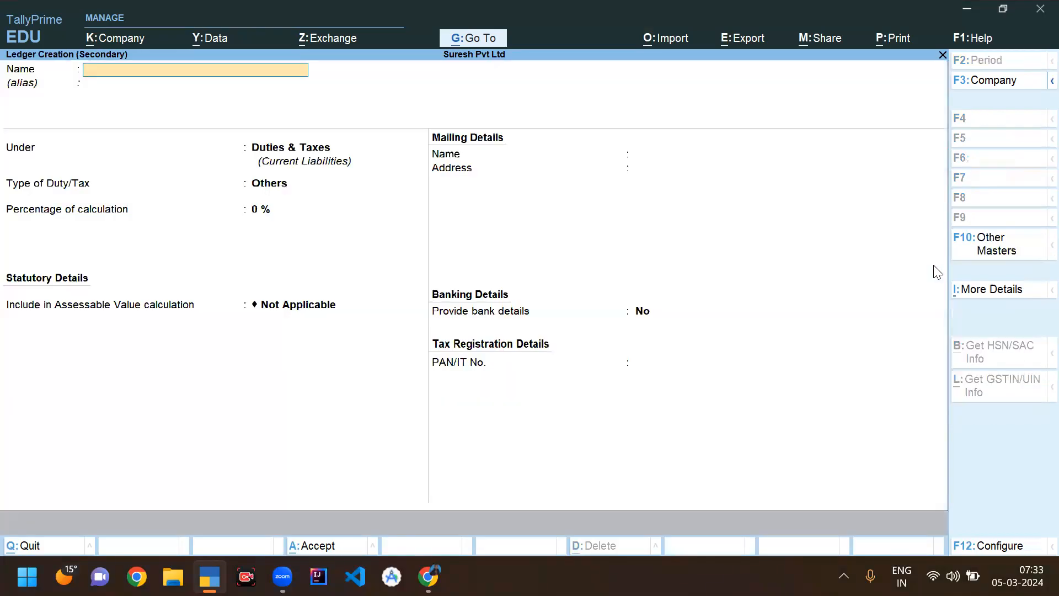
pyautogui.write('Igs')
pyautogui.press('BackSpace')
pyautogui.press('BackSpace')
pyautogui.press('BackSpace')
pyautogui.write('GST')
pyautogui.press('Return')
# Place the IGST ledger under Duties & Taxes as GST, tax type IGST at 18%.
pyautogui.press('Return')
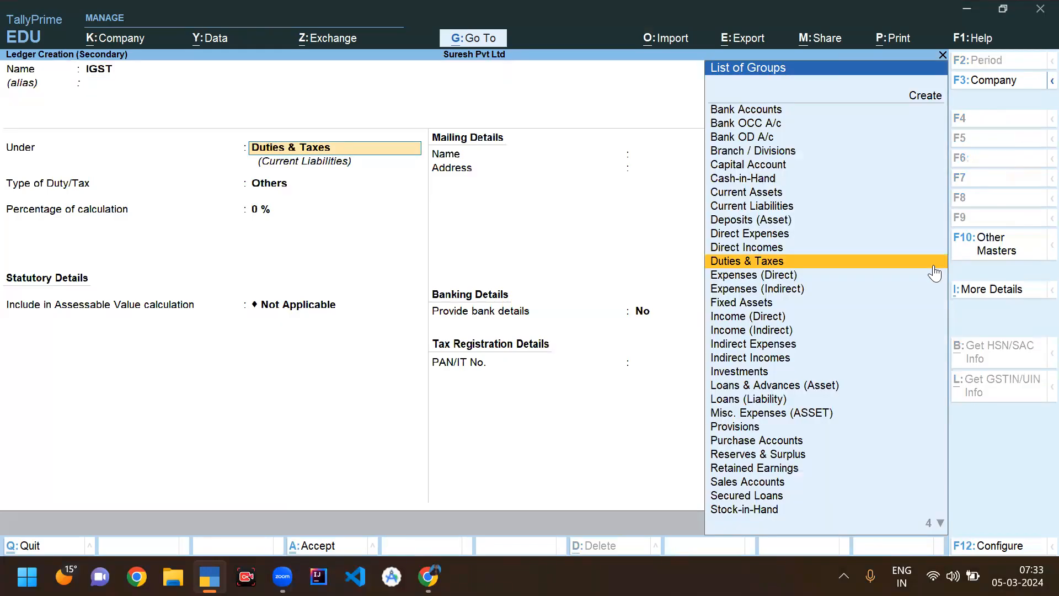
pyautogui.press('Return')
pyautogui.press('Up')
pyautogui.press('Return')
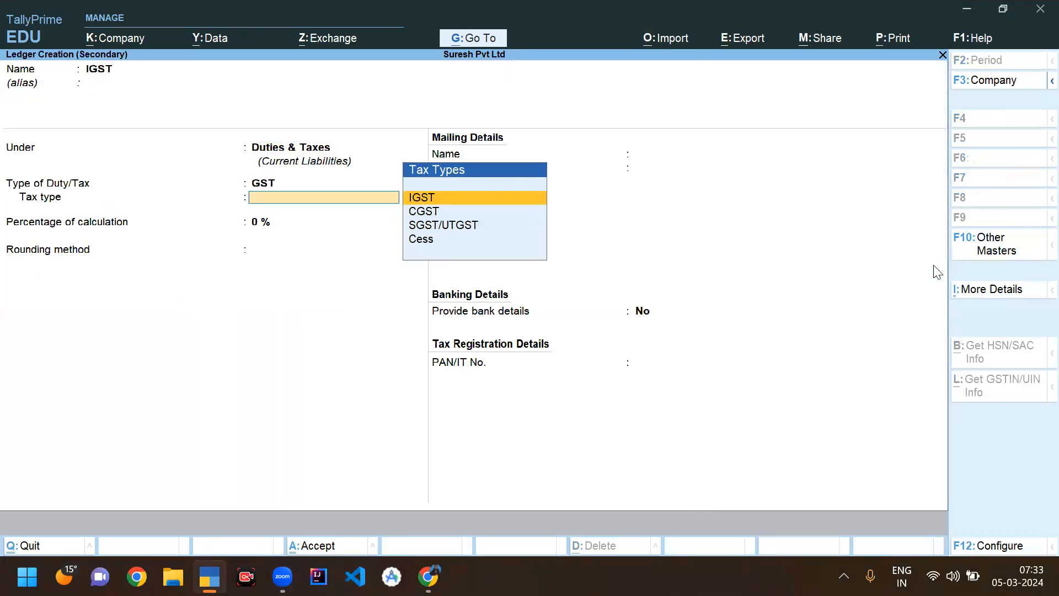
pyautogui.press('Return')
pyautogui.write('18')
pyautogui.press('Return')
pyautogui.press('Return')
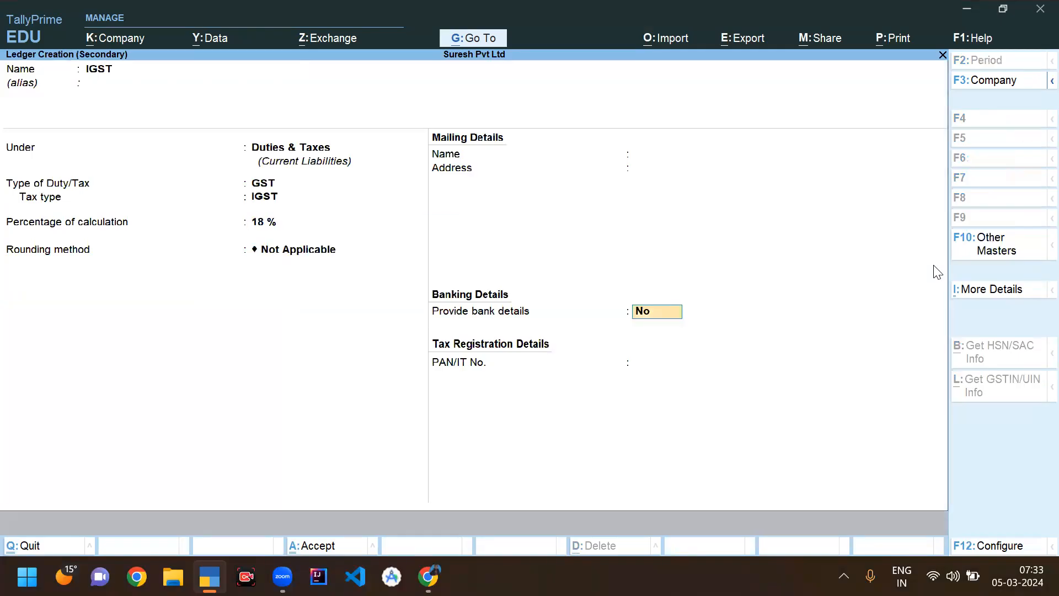
pyautogui.press('Return')
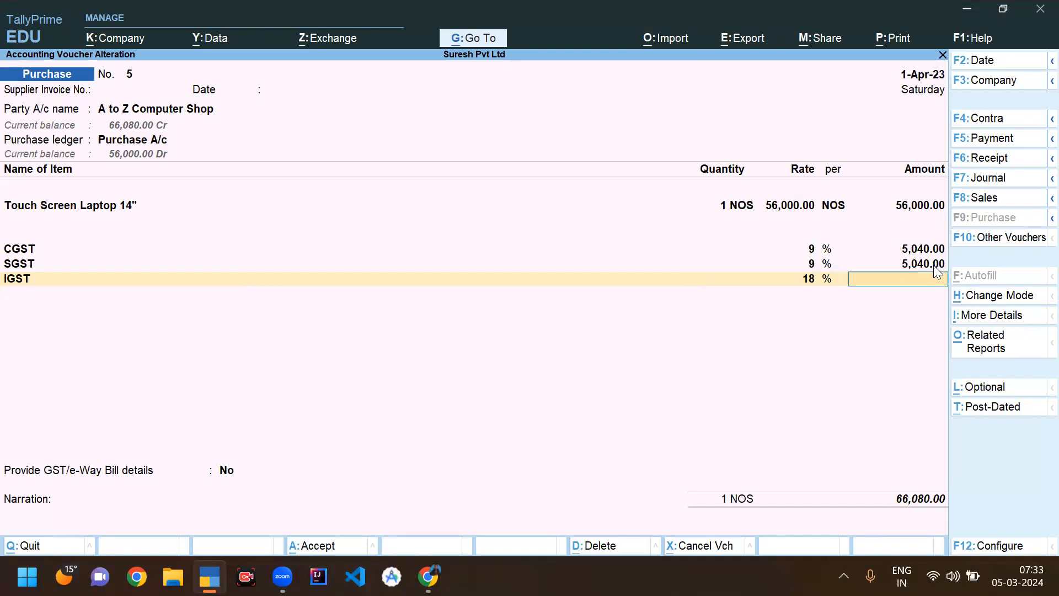
# Alter the IGST ledger, changing its tax type to CGST, and save it.
pyautogui.press('BackSpace')
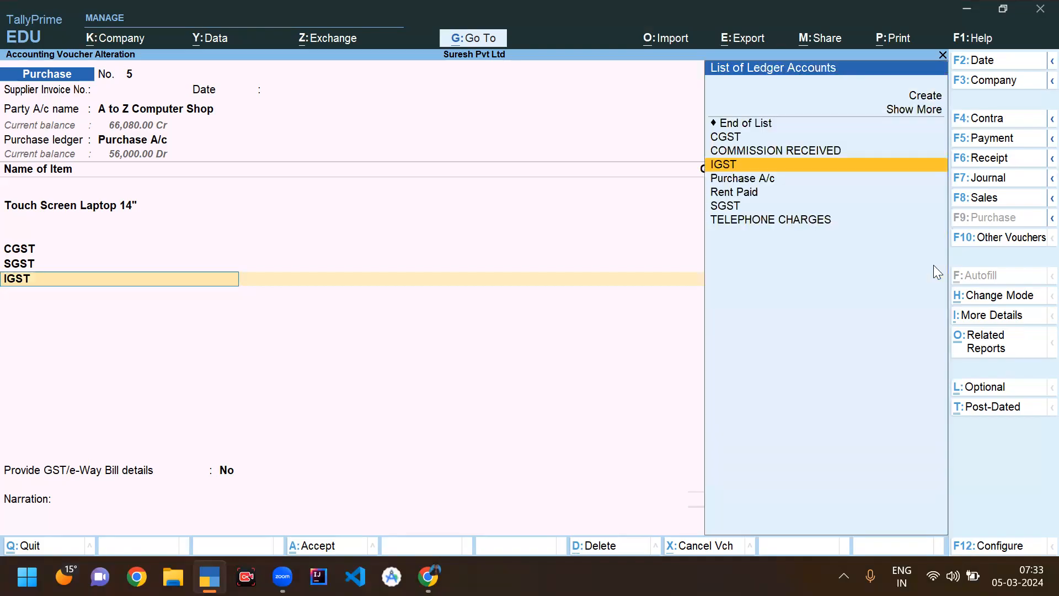
pyautogui.hotkey('ctrl', 'Return')
pyautogui.press('Return')
pyautogui.press('Return')
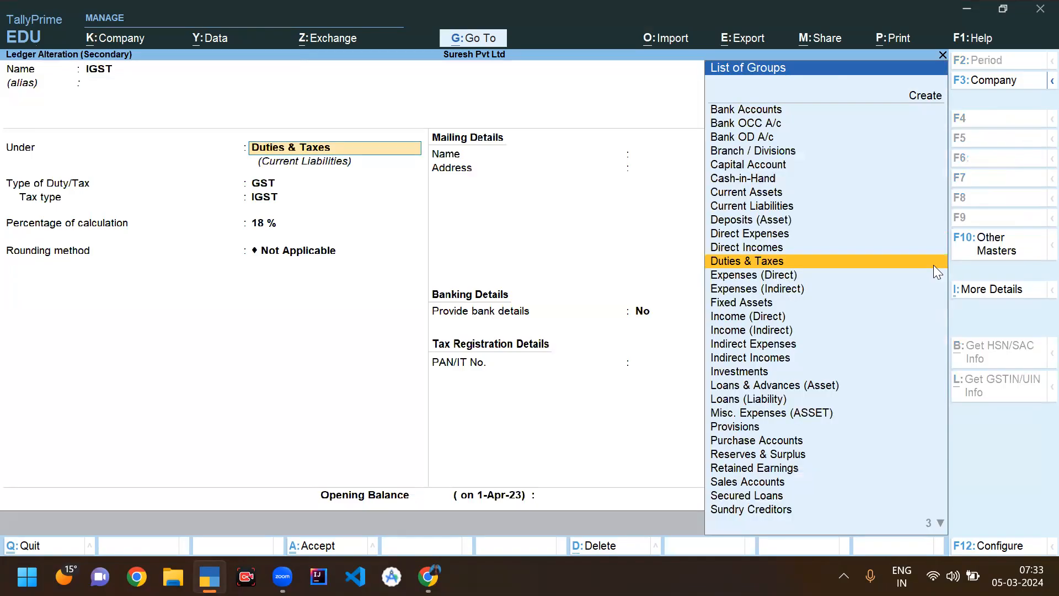
pyautogui.press('Return')
pyautogui.press('Return')
pyautogui.press('Return')
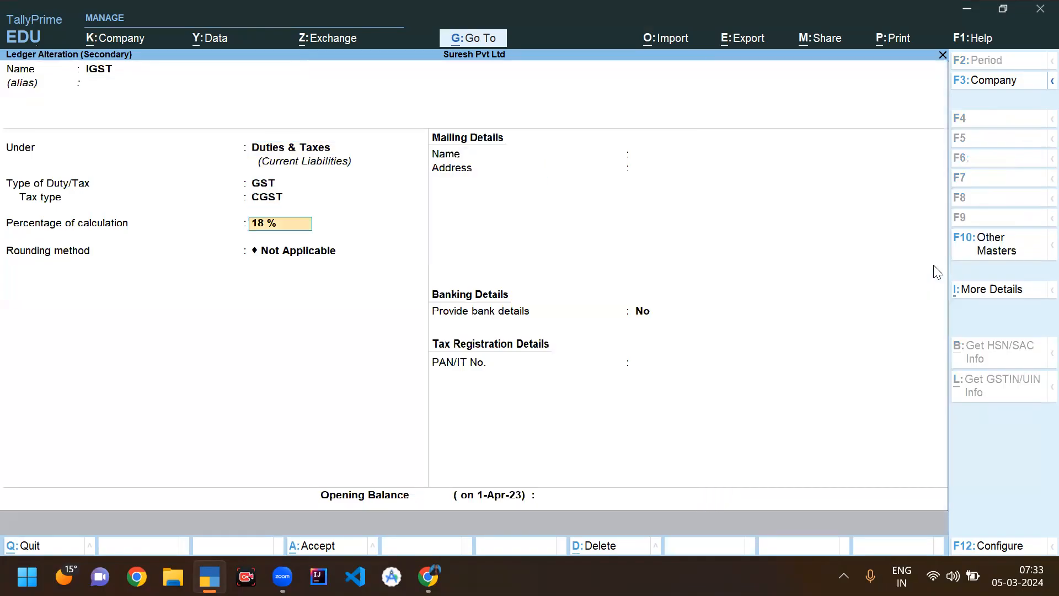
pyautogui.hotkey('ctrl', 'a')
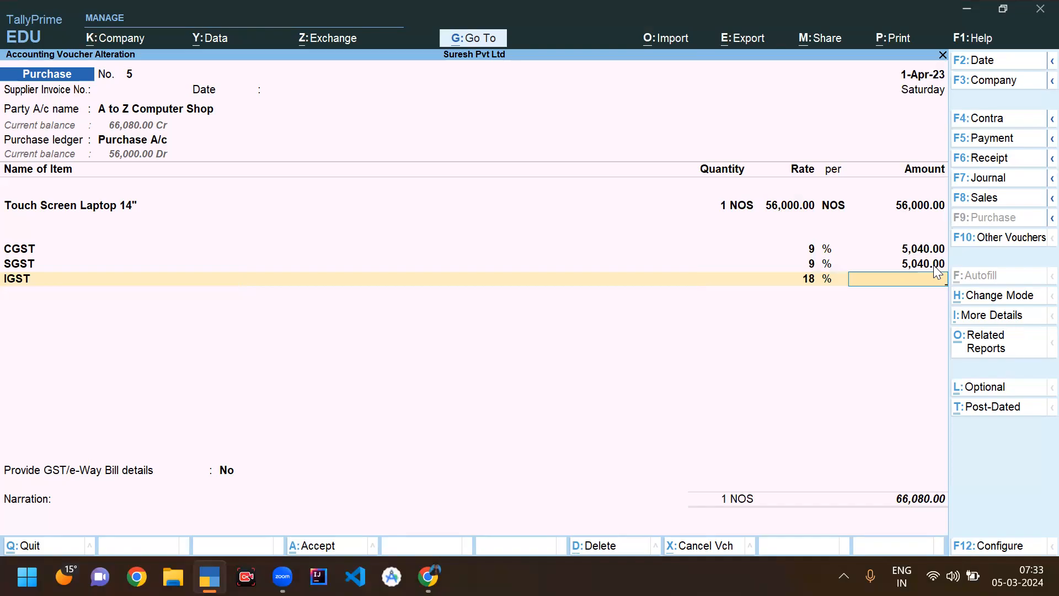
# Revert the ledger's tax type to IGST, then remove the IGST line from the voucher.
pyautogui.press('BackSpace')
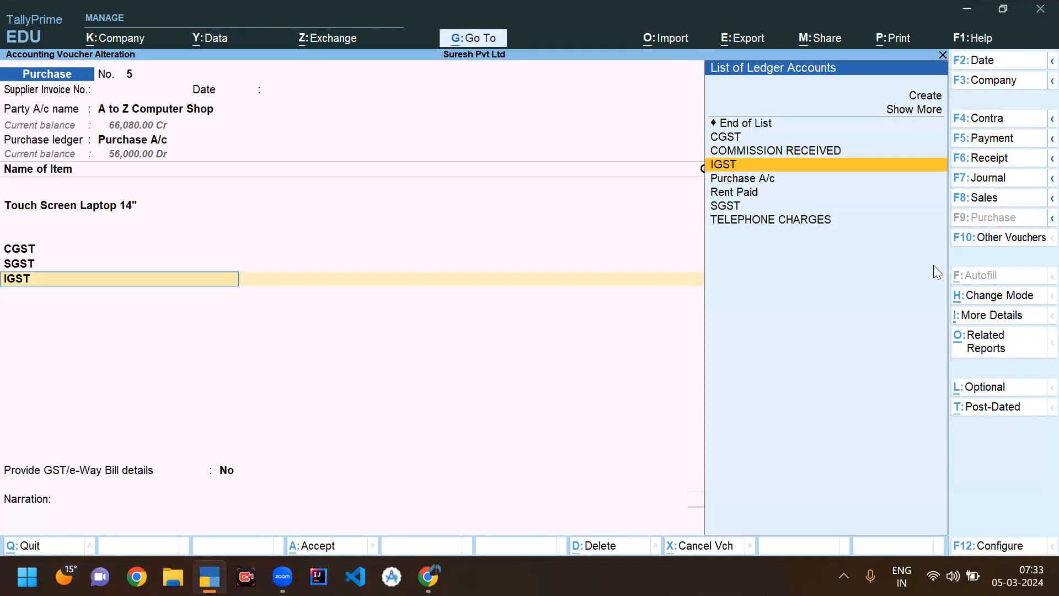
pyautogui.hotkey('ctrl', 'Return')
pyautogui.press('Return')
pyautogui.press('Return')
pyautogui.press('Return')
pyautogui.press('Return')
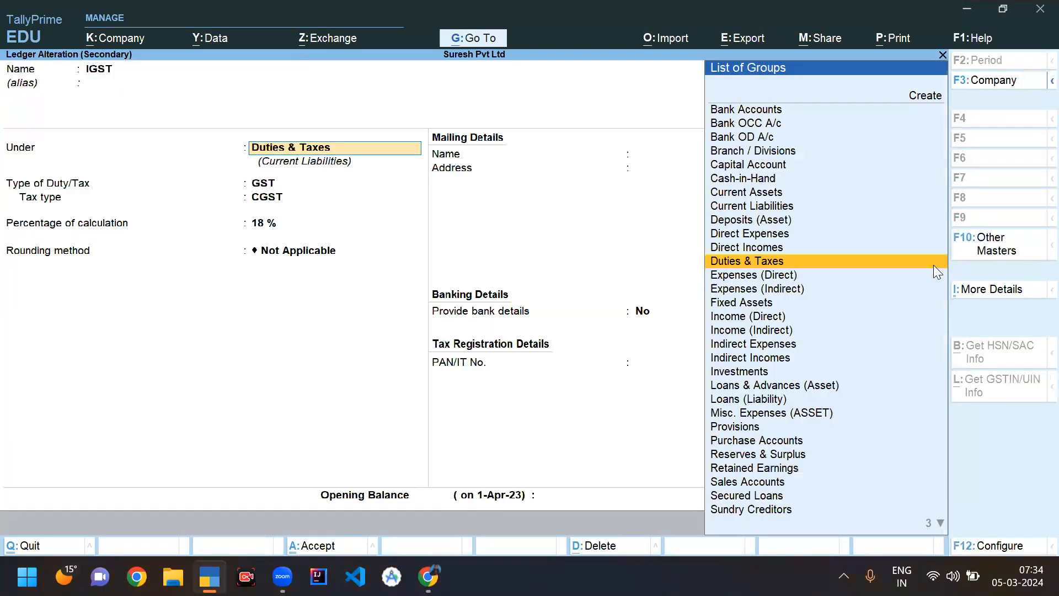
pyautogui.press('Up')
pyautogui.press('Return')
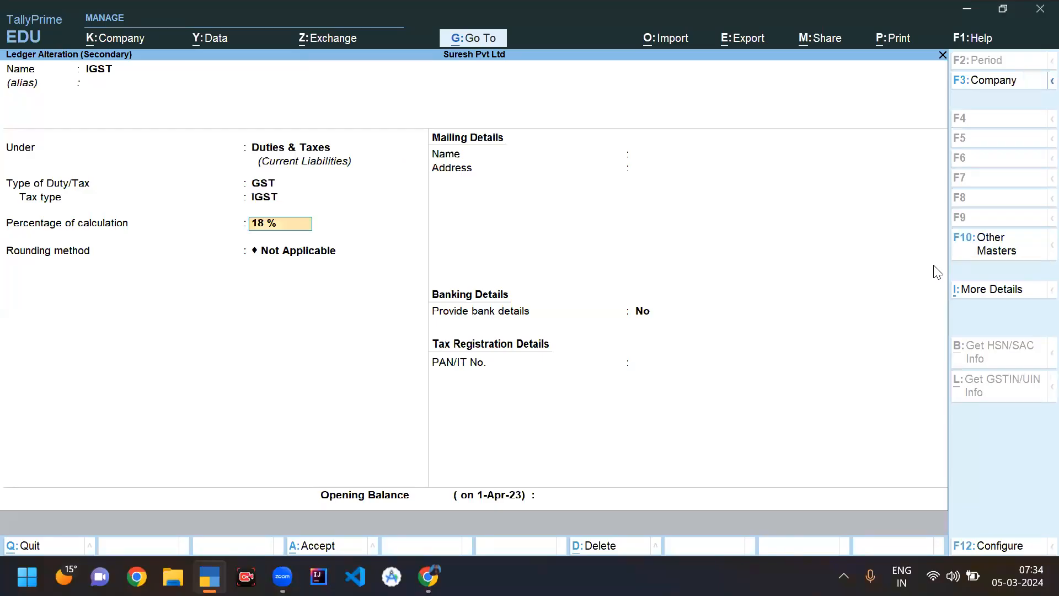
pyautogui.hotkey('ctrl', 'a')
pyautogui.press('BackSpace')
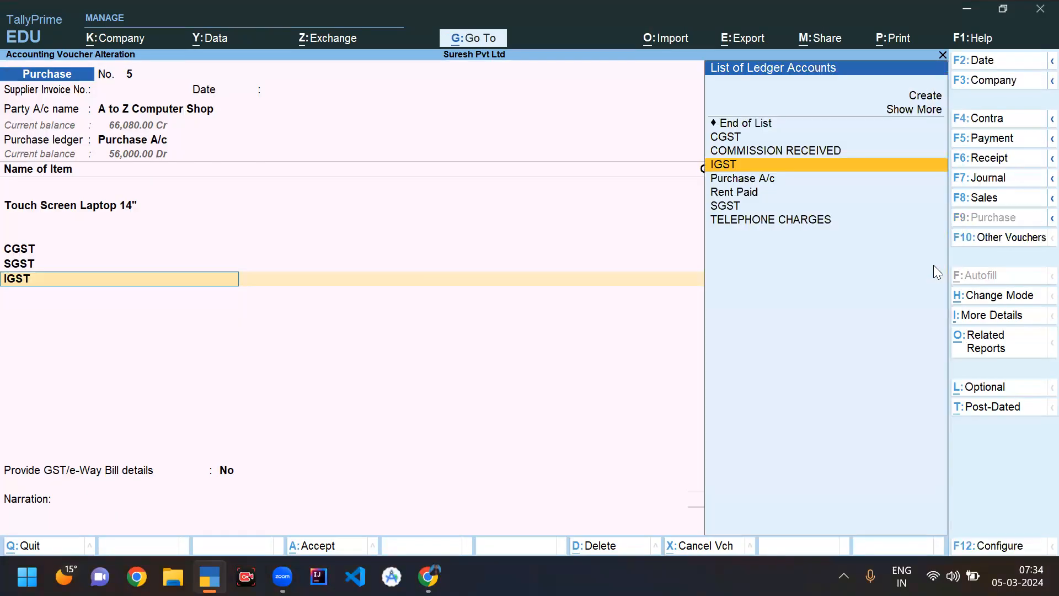
pyautogui.press('Up')
pyautogui.press('Up')
pyautogui.press('Up')
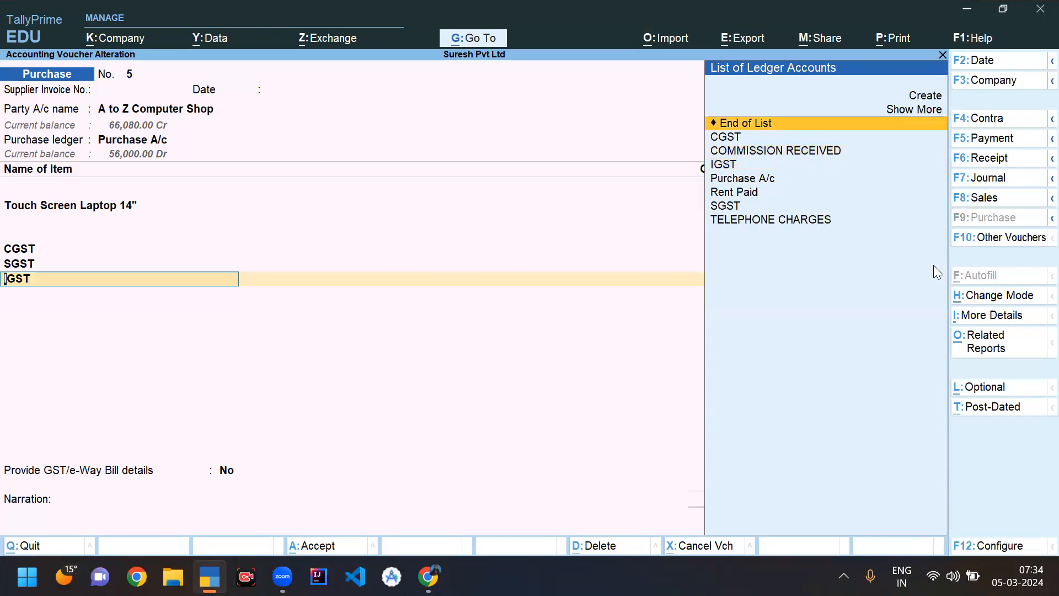
pyautogui.press('Return')
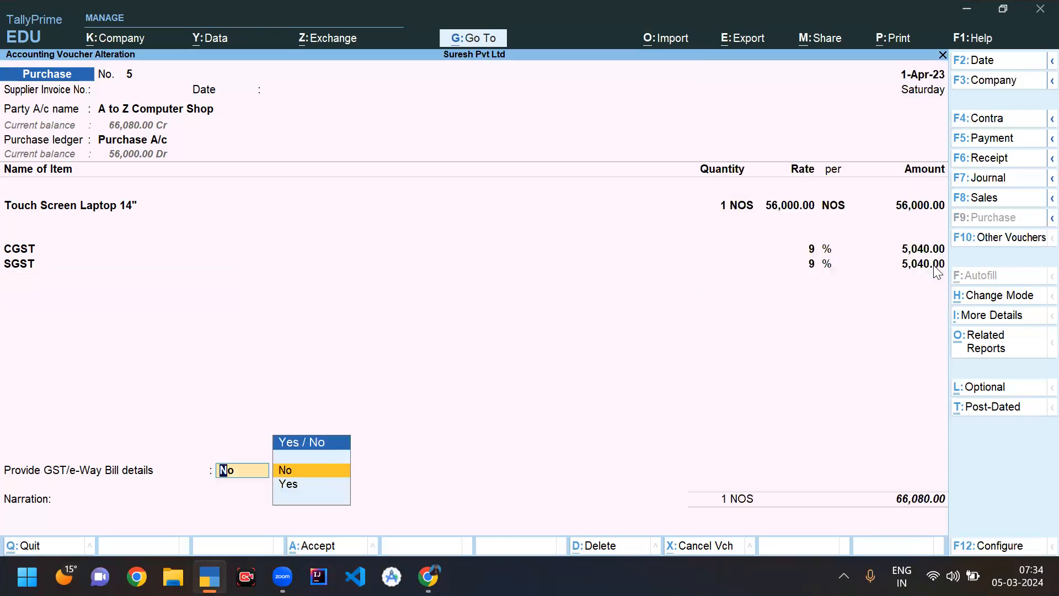
# Set GST/e-Way Bill details to Yes, keep the transport details, and save voucher No. 5 at 66,080.00.
pyautogui.press('Down')
pyautogui.press('Return')
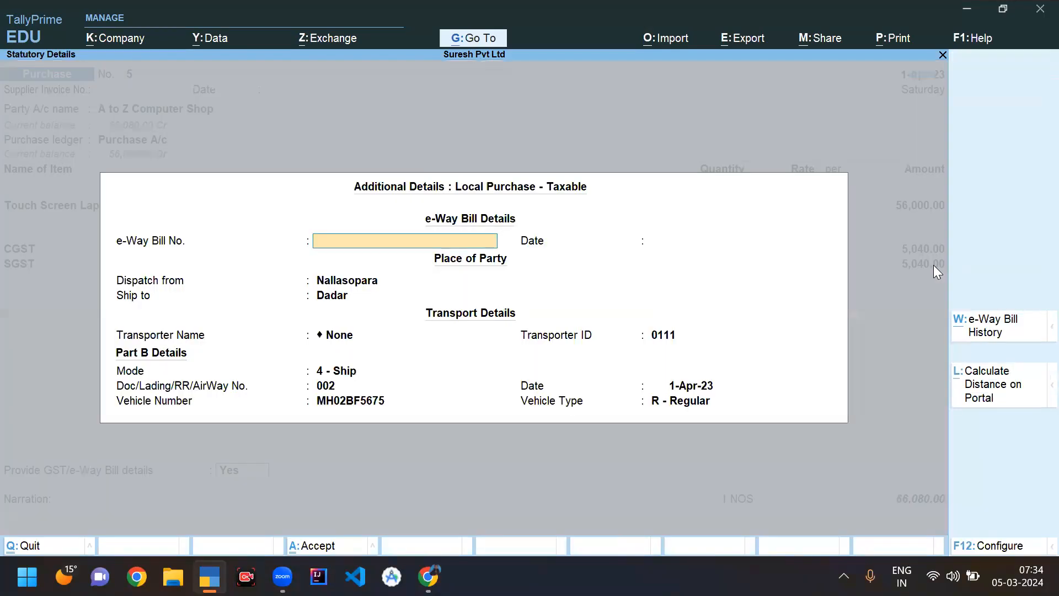
pyautogui.hotkey('ctrl', 'a')
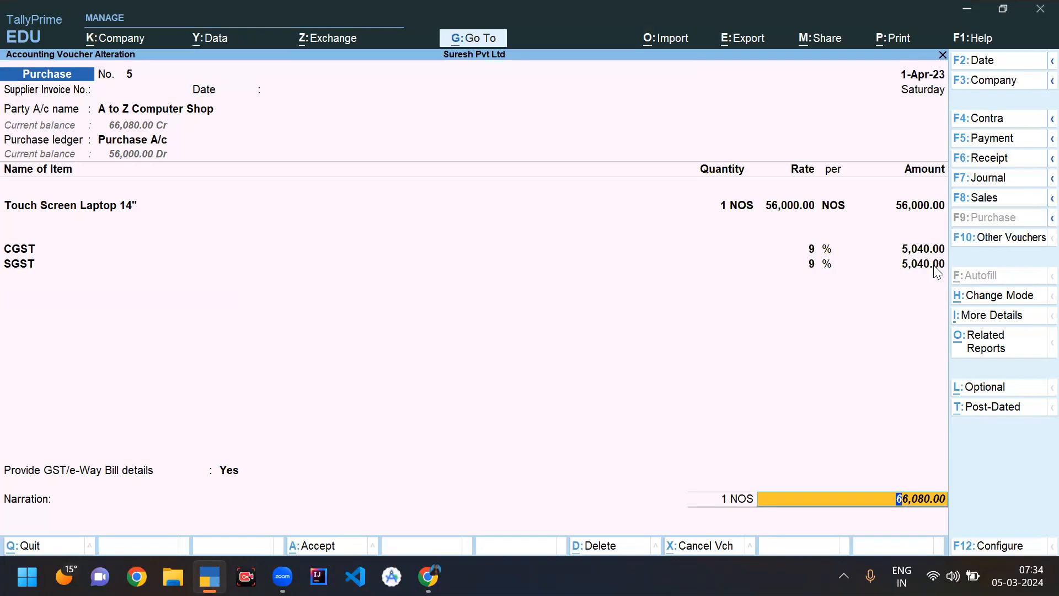
pyautogui.hotkey('ctrl', 'a')
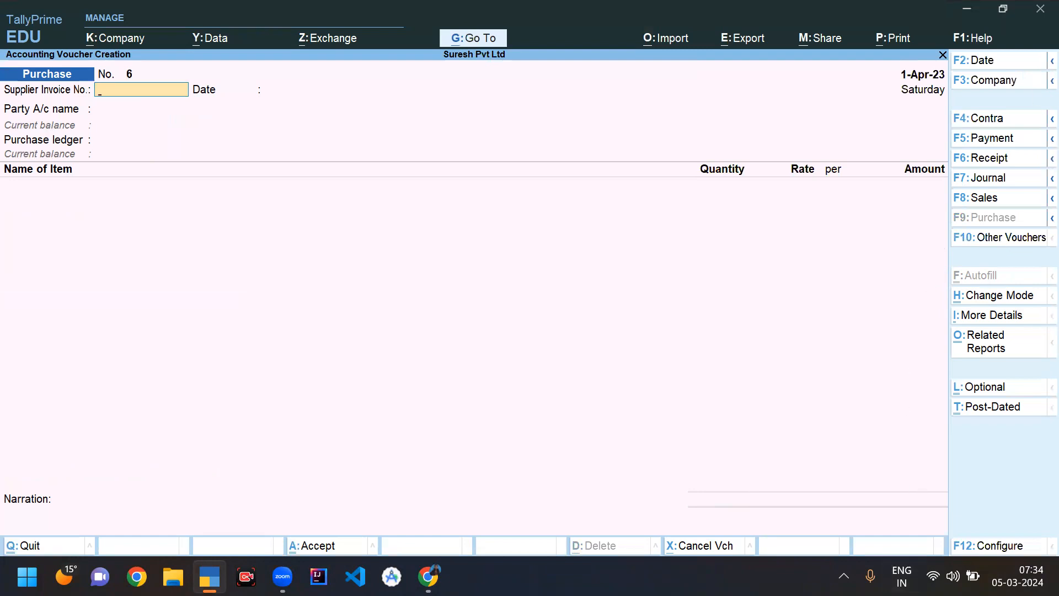
pyautogui.hotkey('alt', 'Tab')
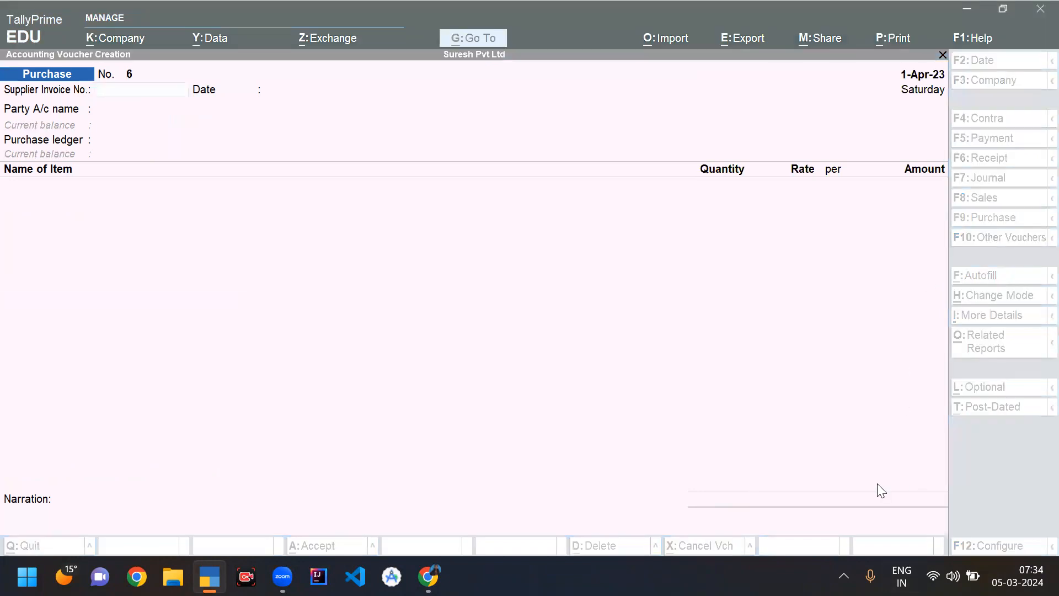